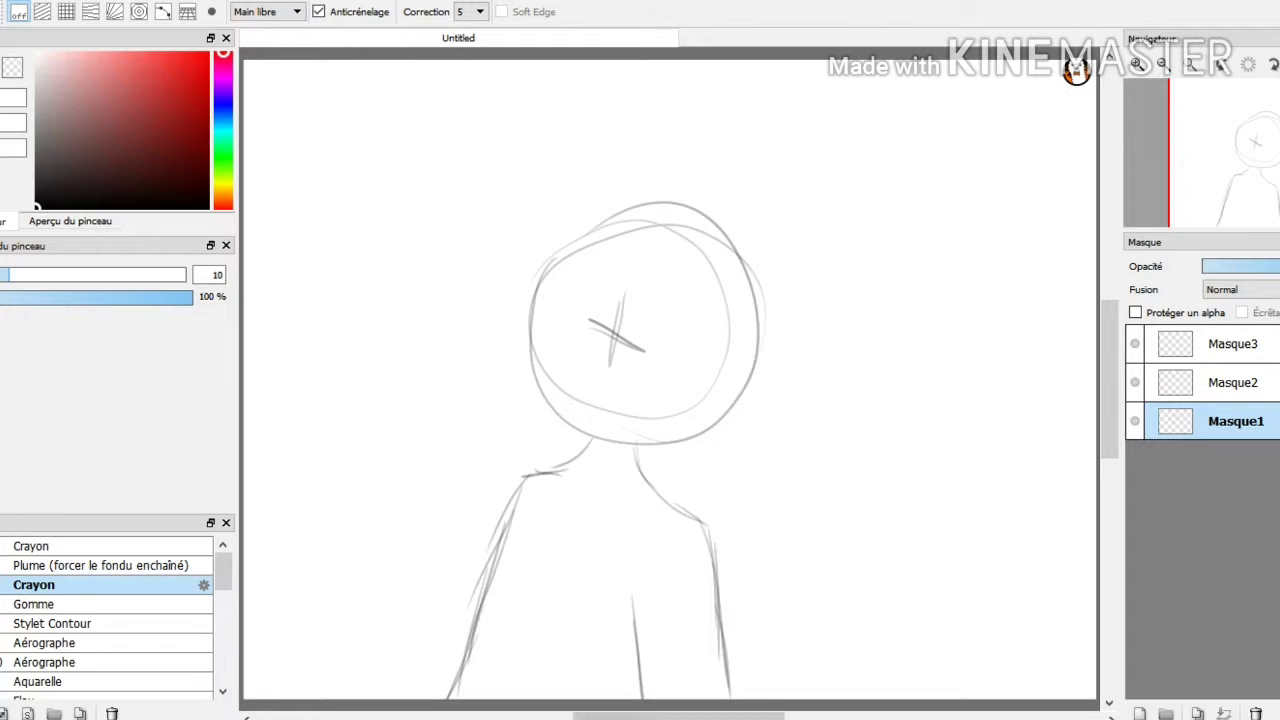
Add the inner arm line to the rough sketch and draw overlapping curves around the head and muzzle
{"action": "left_click_drag", "start_coordinate": [518, 570], "coordinate": [494, 698]}
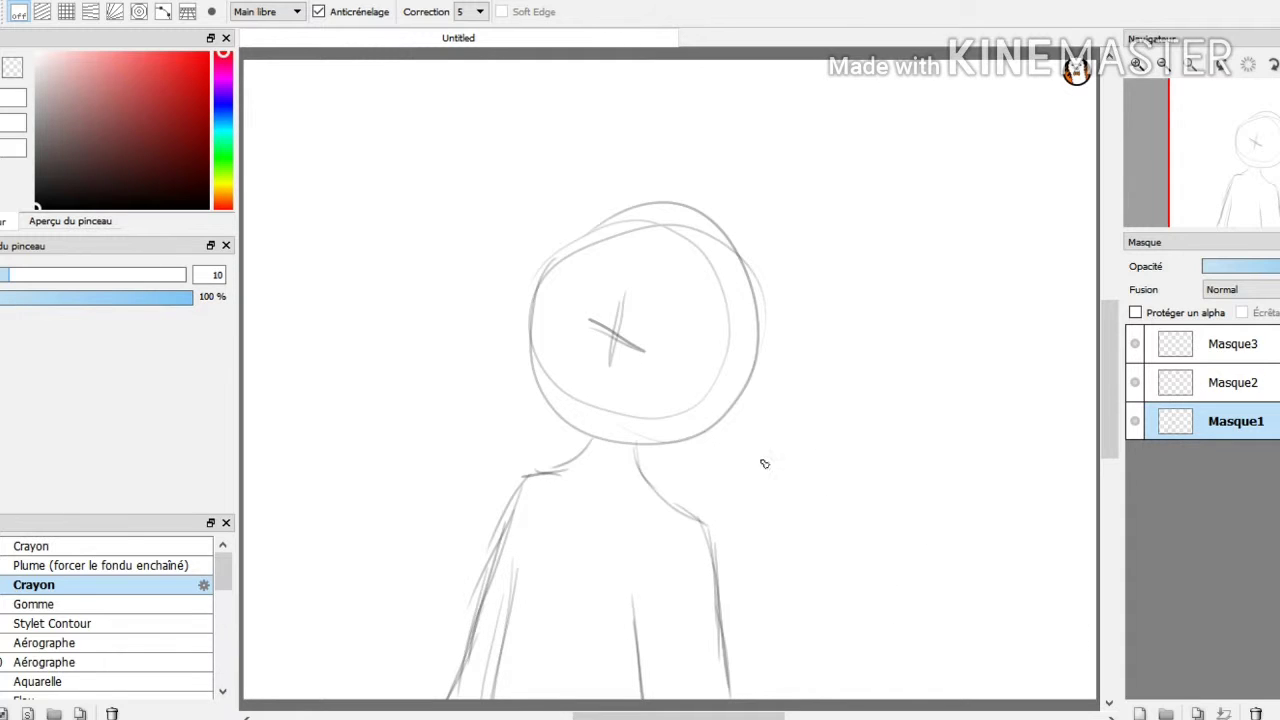
{"action": "mouse_move", "coordinate": [520, 300]}
{"action": "left_mouse_down"}
{"action": "mouse_move", "coordinate": [790, 335]}
{"action": "mouse_move", "coordinate": [532, 340]}
{"action": "left_mouse_up"}
{"action": "left_click_drag", "start_coordinate": [760, 220], "coordinate": [530, 260]}
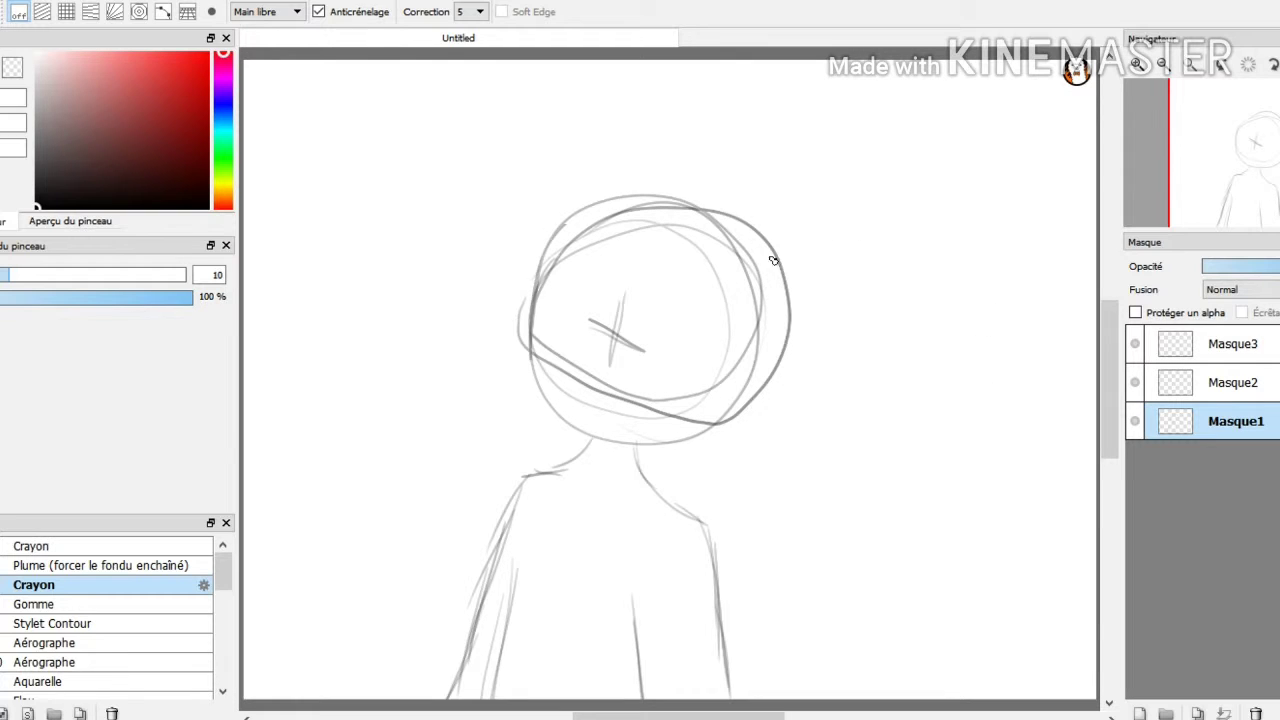
{"action": "left_click_drag", "start_coordinate": [600, 200], "coordinate": [778, 310]}
Sketch the small mouth below the muzzle and two round ears on top of the head
{"action": "mouse_move", "coordinate": [572, 404]}
{"action": "left_mouse_down"}
{"action": "mouse_move", "coordinate": [648, 436]}
{"action": "mouse_move", "coordinate": [582, 410]}
{"action": "left_mouse_up"}
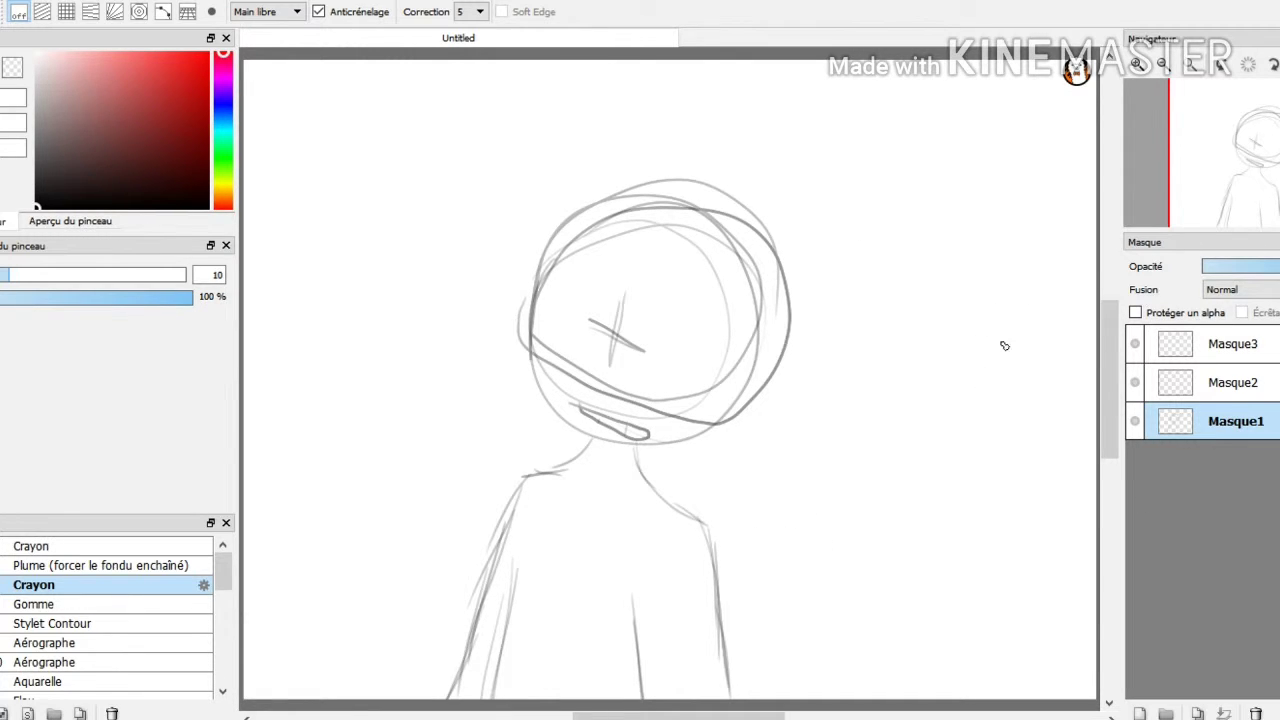
{"action": "left_click_drag", "start_coordinate": [785, 240], "coordinate": [770, 300]}
{"action": "left_click_drag", "start_coordinate": [540, 220], "coordinate": [638, 190]}
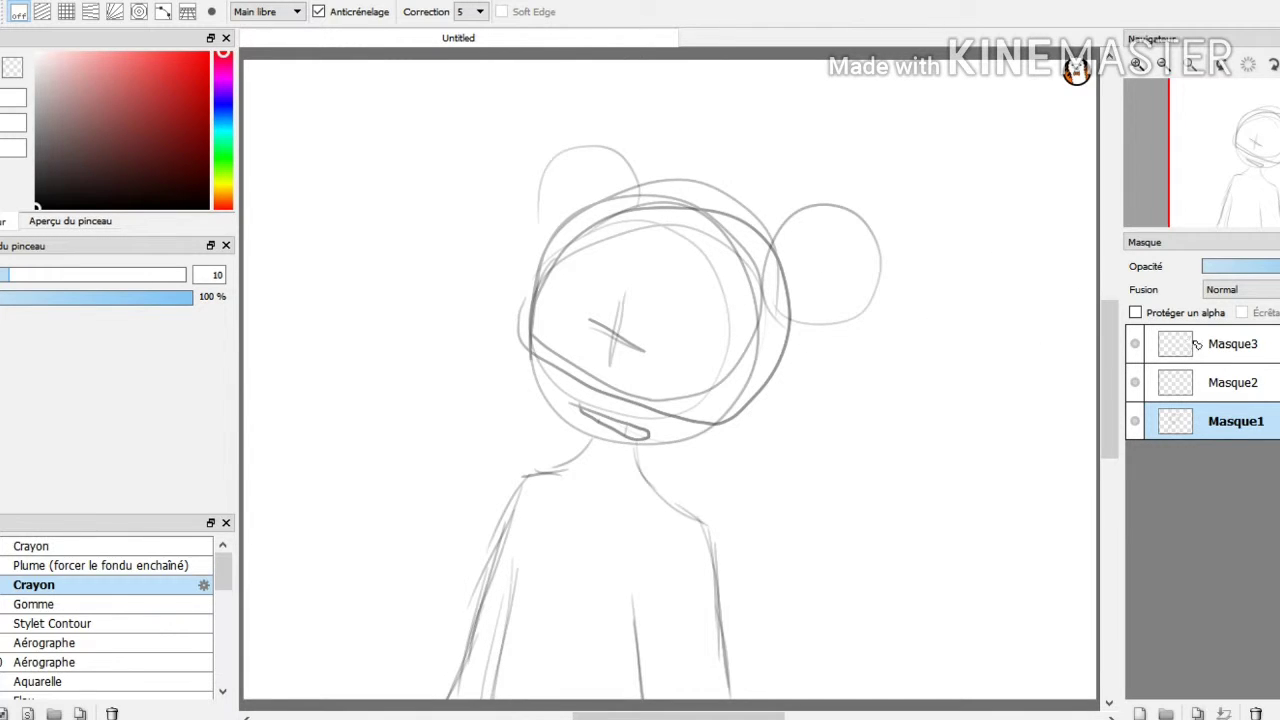
Make the Masque2 layer active and choose the size 15 Crayon brush with a red colour
{"action": "left_click", "coordinate": [1236, 382]}
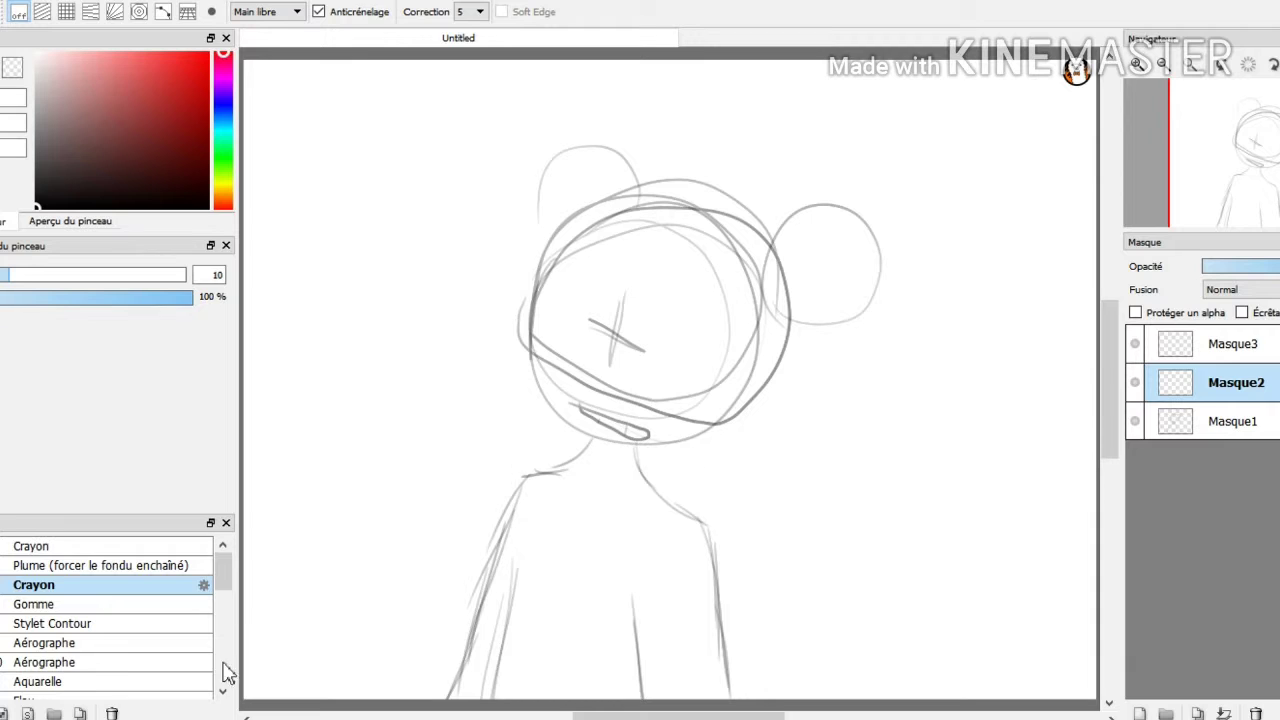
{"action": "left_click", "coordinate": [181, 547]}
{"action": "left_click_drag", "start_coordinate": [223, 108], "coordinate": [223, 55]}
{"action": "left_click", "coordinate": [208, 53]}
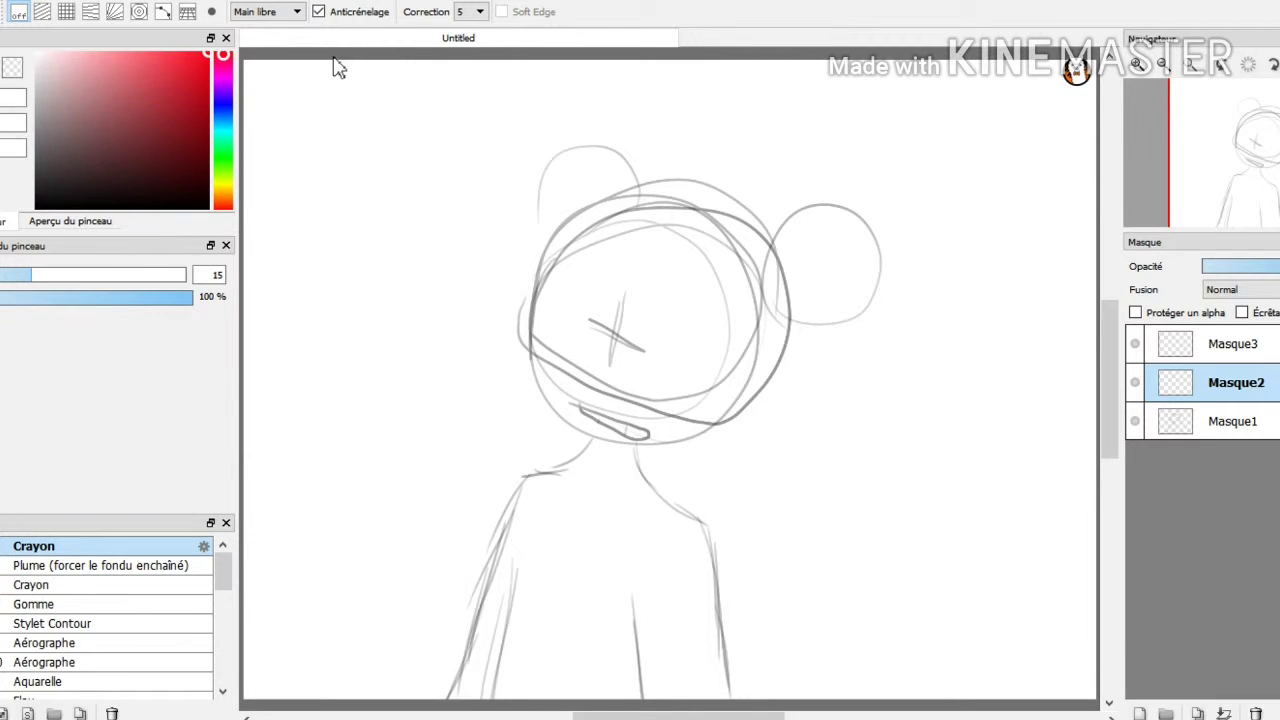
Set the stroke correction to 40 and discard the red trial outlines of the head
{"action": "mouse_move", "coordinate": [533, 358]}
{"action": "left_mouse_down"}
{"action": "mouse_move", "coordinate": [552, 410]}
{"action": "mouse_move", "coordinate": [756, 249]}
{"action": "mouse_move", "coordinate": [497, 336]}
{"action": "mouse_move", "coordinate": [605, 443]}
{"action": "mouse_move", "coordinate": [790, 328]}
{"action": "mouse_move", "coordinate": [572, 202]}
{"action": "mouse_move", "coordinate": [531, 345]}
{"action": "mouse_move", "coordinate": [536, 392]}
{"action": "mouse_move", "coordinate": [846, 560]}
{"action": "mouse_move", "coordinate": [980, 369]}
{"action": "mouse_move", "coordinate": [380, 72]}
{"action": "left_mouse_up"}
{"action": "key", "text": "ctrl+z"}
{"action": "left_click", "coordinate": [471, 12]}
{"action": "left_click", "coordinate": [606, 624]}
{"action": "key", "text": "ctrl+z"}
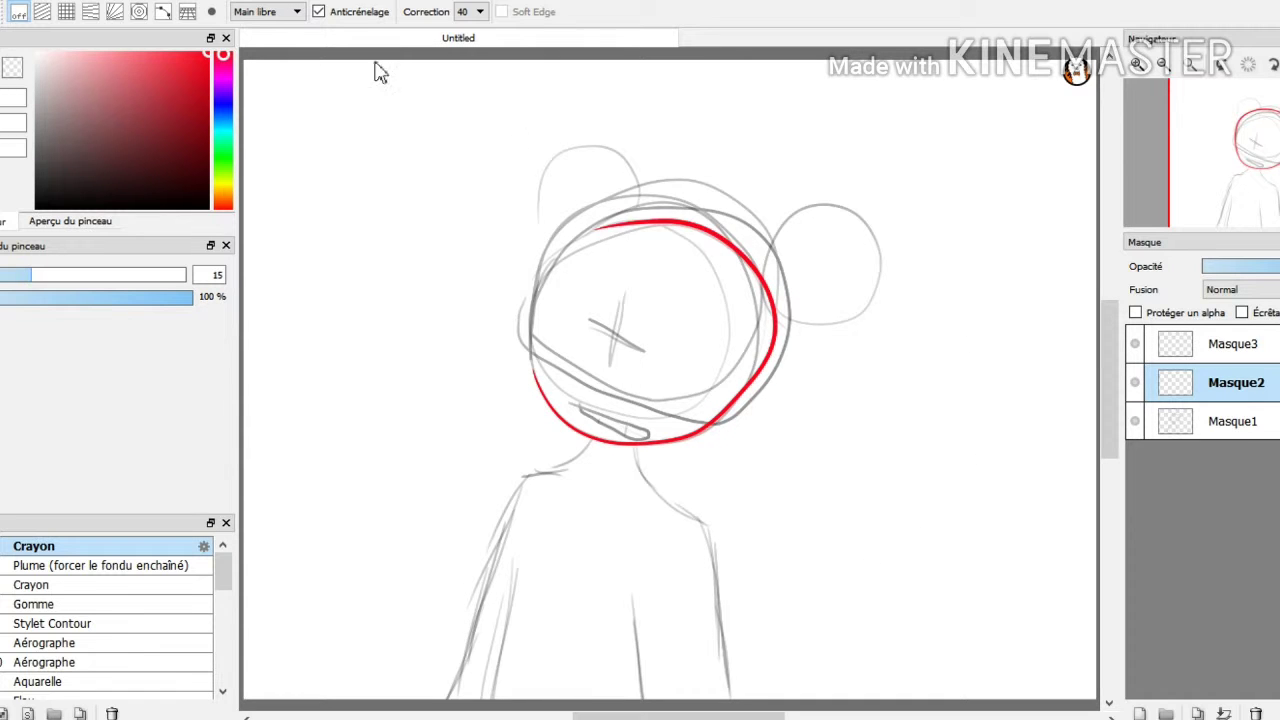
{"action": "key", "text": "ctrl+z"}
{"action": "mouse_move", "coordinate": [764, 446]}
{"action": "left_mouse_down"}
{"action": "mouse_move", "coordinate": [822, 428]}
{"action": "mouse_move", "coordinate": [811, 454]}
{"action": "left_mouse_up"}
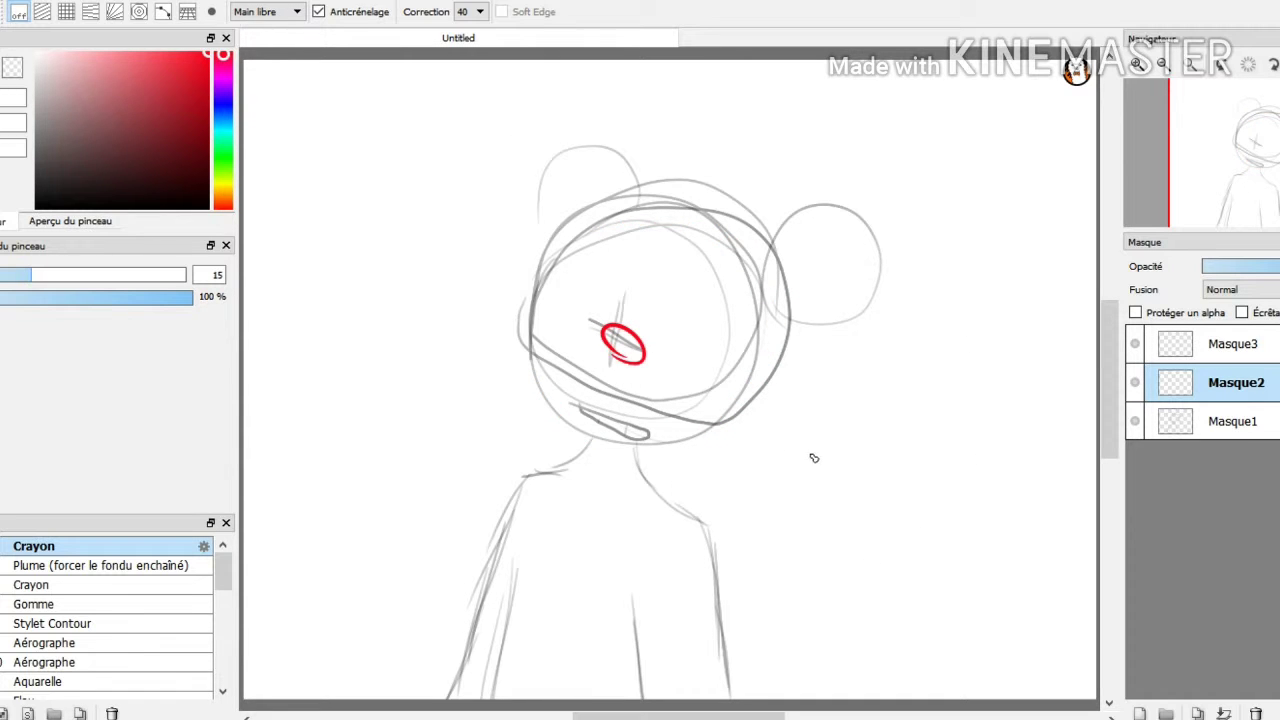
{"action": "mouse_move", "coordinate": [753, 395]}
{"action": "left_mouse_down"}
{"action": "mouse_move", "coordinate": [540, 300]}
{"action": "mouse_move", "coordinate": [863, 564]}
{"action": "mouse_move", "coordinate": [243, 149]}
{"action": "left_mouse_up"}
{"action": "key", "text": "ctrl+z"}
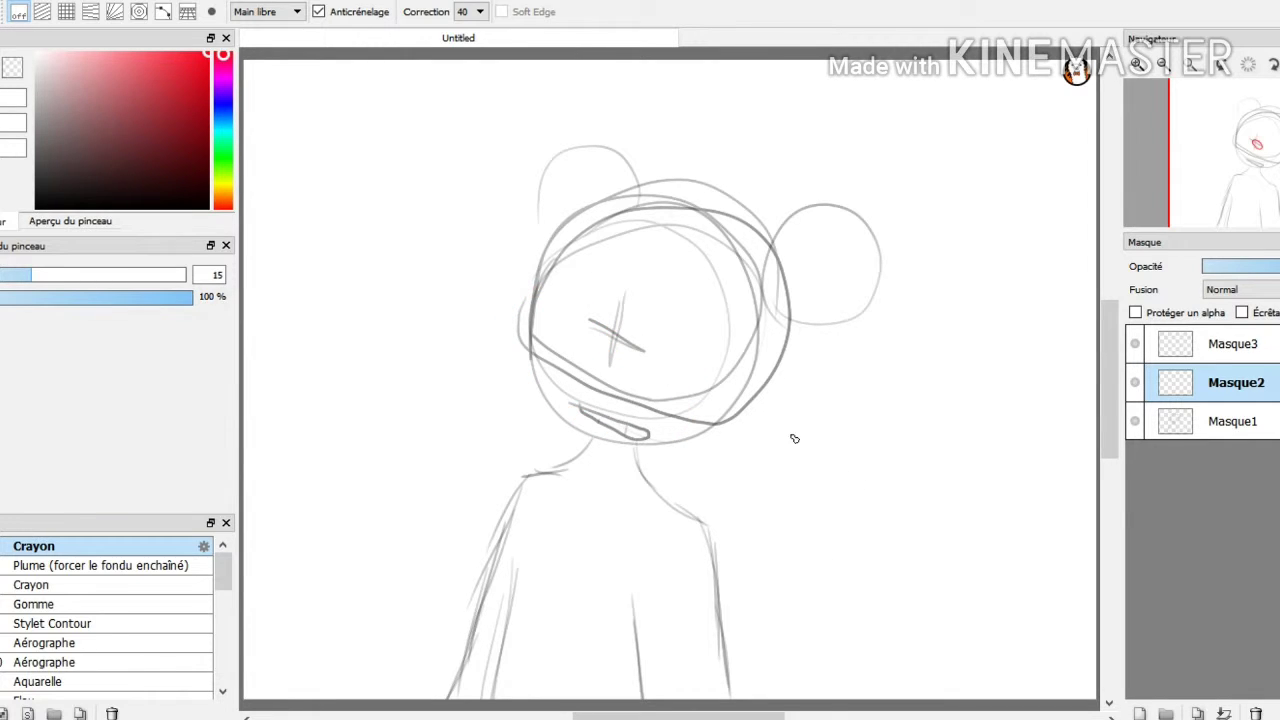
Draw the oval nose and muzzle in red with its dots and centre line, plus the two drooping eyes above
{"action": "mouse_move", "coordinate": [794, 438]}
{"action": "left_mouse_down"}
{"action": "mouse_move", "coordinate": [706, 435]}
{"action": "mouse_move", "coordinate": [759, 518]}
{"action": "mouse_move", "coordinate": [910, 537]}
{"action": "mouse_move", "coordinate": [885, 450]}
{"action": "mouse_move", "coordinate": [809, 422]}
{"action": "mouse_move", "coordinate": [791, 396]}
{"action": "mouse_move", "coordinate": [854, 457]}
{"action": "mouse_move", "coordinate": [858, 418]}
{"action": "mouse_move", "coordinate": [806, 349]}
{"action": "left_mouse_up"}
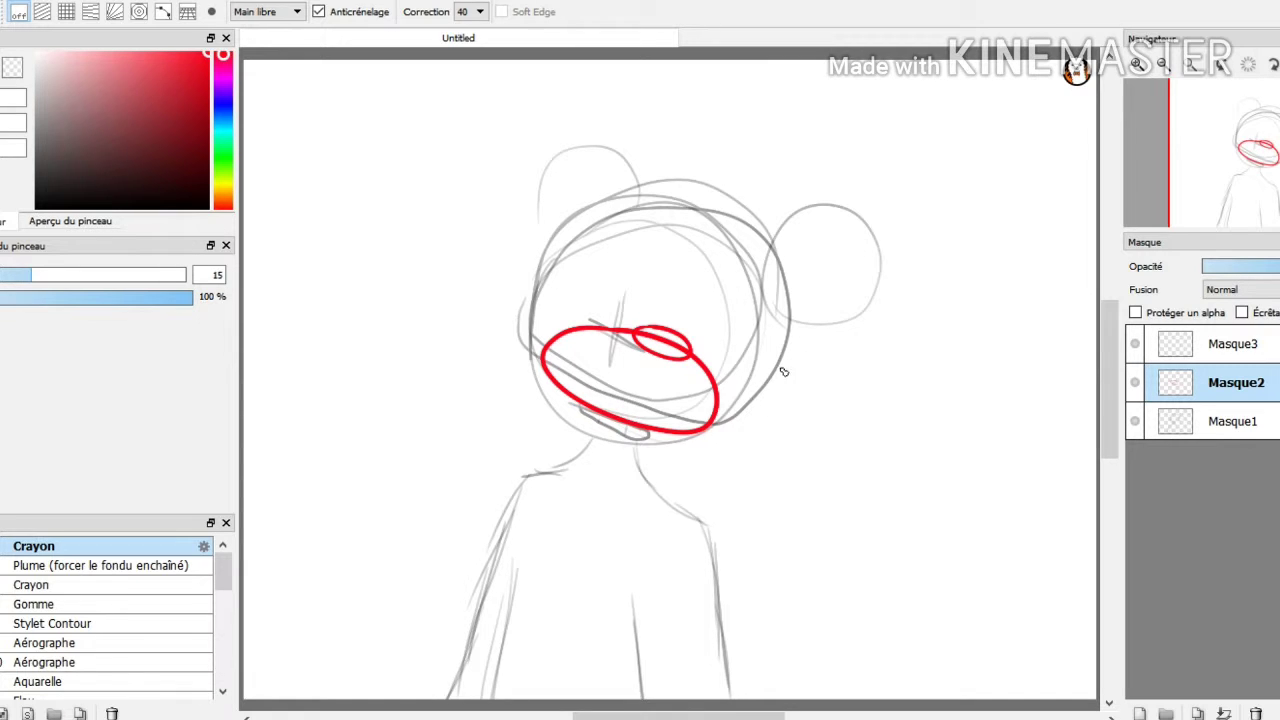
{"action": "mouse_move", "coordinate": [757, 415]}
{"action": "left_mouse_down"}
{"action": "mouse_move", "coordinate": [786, 369]}
{"action": "mouse_move", "coordinate": [778, 359]}
{"action": "mouse_move", "coordinate": [862, 410]}
{"action": "left_mouse_up"}
{"action": "left_click_drag", "start_coordinate": [786, 400], "coordinate": [792, 404]}
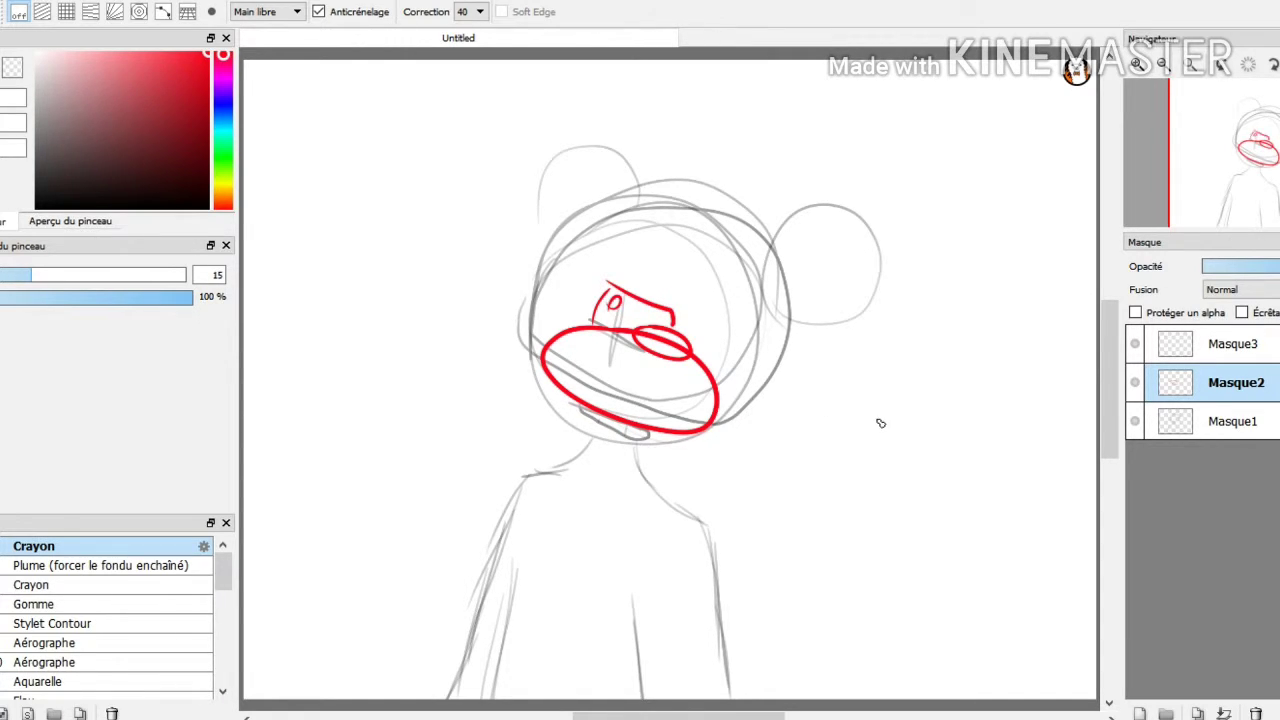
{"action": "mouse_move", "coordinate": [886, 418]}
{"action": "left_mouse_down"}
{"action": "mouse_move", "coordinate": [936, 450]}
{"action": "mouse_move", "coordinate": [916, 459]}
{"action": "left_mouse_up"}
{"action": "left_click_drag", "start_coordinate": [812, 527], "coordinate": [843, 448]}
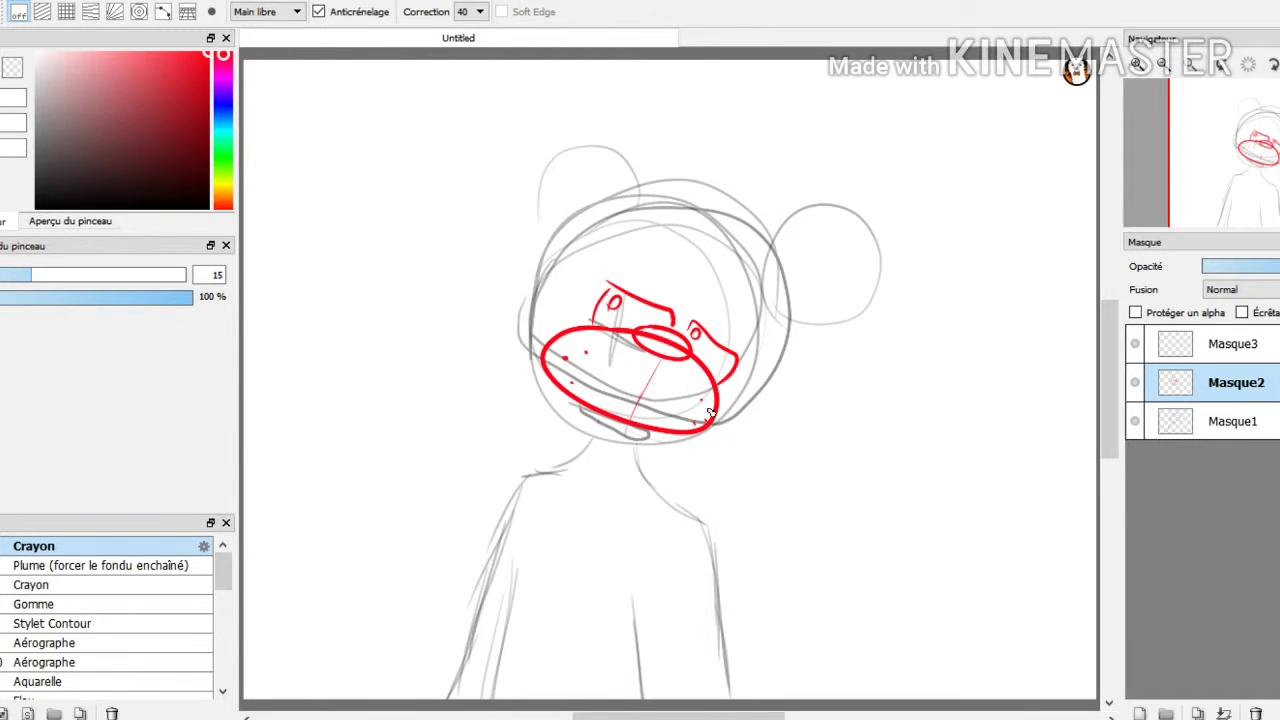
Outline the head in red with jagged fur tufts along both cheeks and the crown, and undo the first ear
{"action": "mouse_move", "coordinate": [528, 302]}
{"action": "left_mouse_down"}
{"action": "mouse_move", "coordinate": [515, 328]}
{"action": "mouse_move", "coordinate": [540, 360]}
{"action": "left_mouse_up"}
{"action": "mouse_move", "coordinate": [689, 388]}
{"action": "left_mouse_down"}
{"action": "mouse_move", "coordinate": [843, 255]}
{"action": "mouse_move", "coordinate": [930, 279]}
{"action": "mouse_move", "coordinate": [980, 349]}
{"action": "mouse_move", "coordinate": [981, 382]}
{"action": "mouse_move", "coordinate": [961, 397]}
{"action": "mouse_move", "coordinate": [935, 492]}
{"action": "mouse_move", "coordinate": [952, 459]}
{"action": "mouse_move", "coordinate": [944, 502]}
{"action": "mouse_move", "coordinate": [937, 491]}
{"action": "mouse_move", "coordinate": [909, 528]}
{"action": "left_mouse_up"}
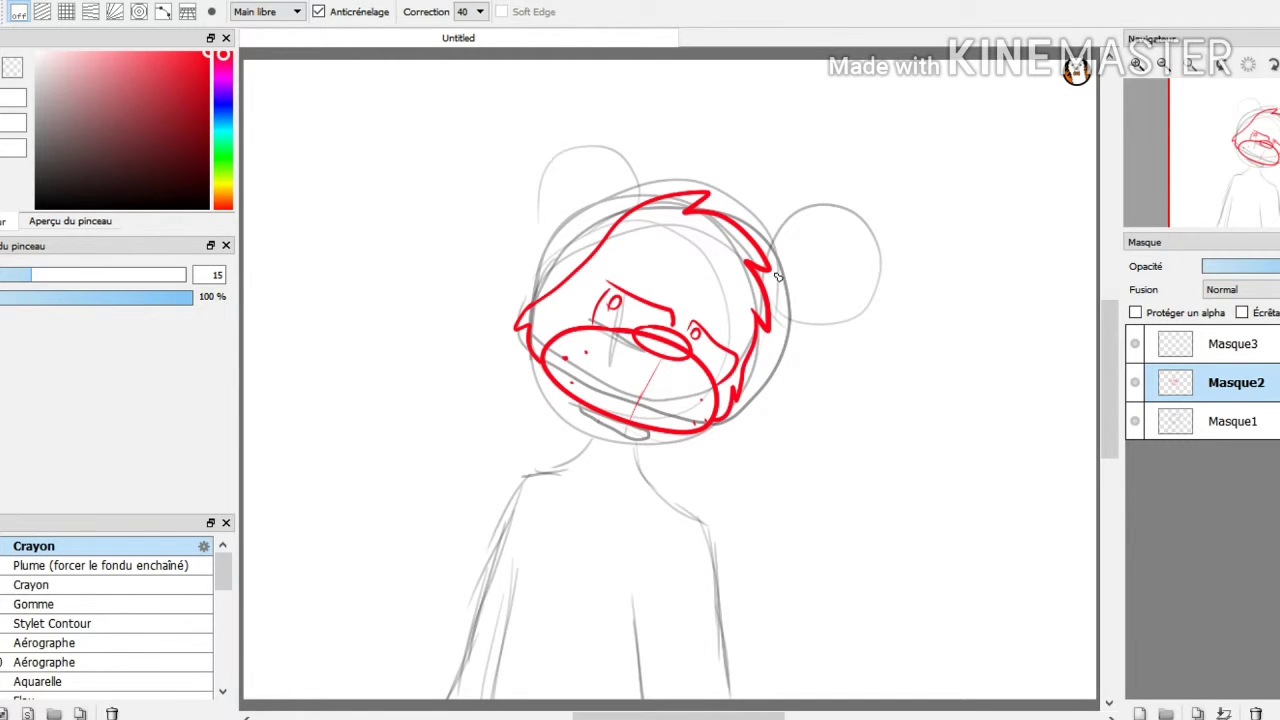
{"action": "mouse_move", "coordinate": [648, 200]}
{"action": "left_mouse_down"}
{"action": "mouse_move", "coordinate": [550, 214]}
{"action": "mouse_move", "coordinate": [592, 250]}
{"action": "left_mouse_up"}
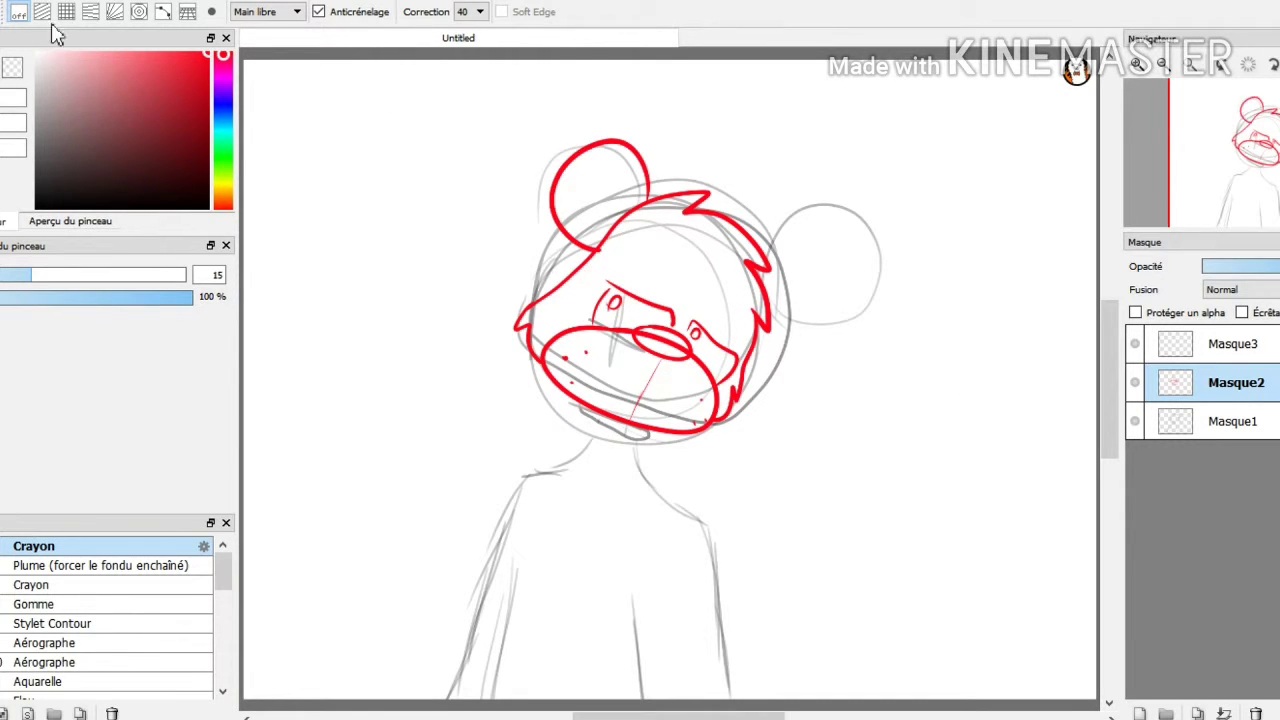
{"action": "key", "text": "ctrl+z"}
Draw two round ears with inner rings in red and a lower jaw with teeth beneath the muzzle
{"action": "mouse_move", "coordinate": [814, 246]}
{"action": "left_mouse_down"}
{"action": "mouse_move", "coordinate": [836, 309]}
{"action": "mouse_move", "coordinate": [862, 194]}
{"action": "mouse_move", "coordinate": [748, 214]}
{"action": "mouse_move", "coordinate": [846, 290]}
{"action": "left_mouse_up"}
{"action": "mouse_move", "coordinate": [966, 336]}
{"action": "left_mouse_down"}
{"action": "mouse_move", "coordinate": [1030, 311]}
{"action": "mouse_move", "coordinate": [1005, 410]}
{"action": "mouse_move", "coordinate": [980, 382]}
{"action": "mouse_move", "coordinate": [998, 357]}
{"action": "left_mouse_up"}
{"action": "mouse_move", "coordinate": [688, 460]}
{"action": "left_mouse_down"}
{"action": "mouse_move", "coordinate": [695, 502]}
{"action": "mouse_move", "coordinate": [745, 541]}
{"action": "mouse_move", "coordinate": [793, 558]}
{"action": "mouse_move", "coordinate": [888, 554]}
{"action": "left_mouse_up"}
{"action": "mouse_move", "coordinate": [748, 513]}
{"action": "left_mouse_down"}
{"action": "mouse_move", "coordinate": [797, 543]}
{"action": "mouse_move", "coordinate": [738, 530]}
{"action": "left_mouse_up"}
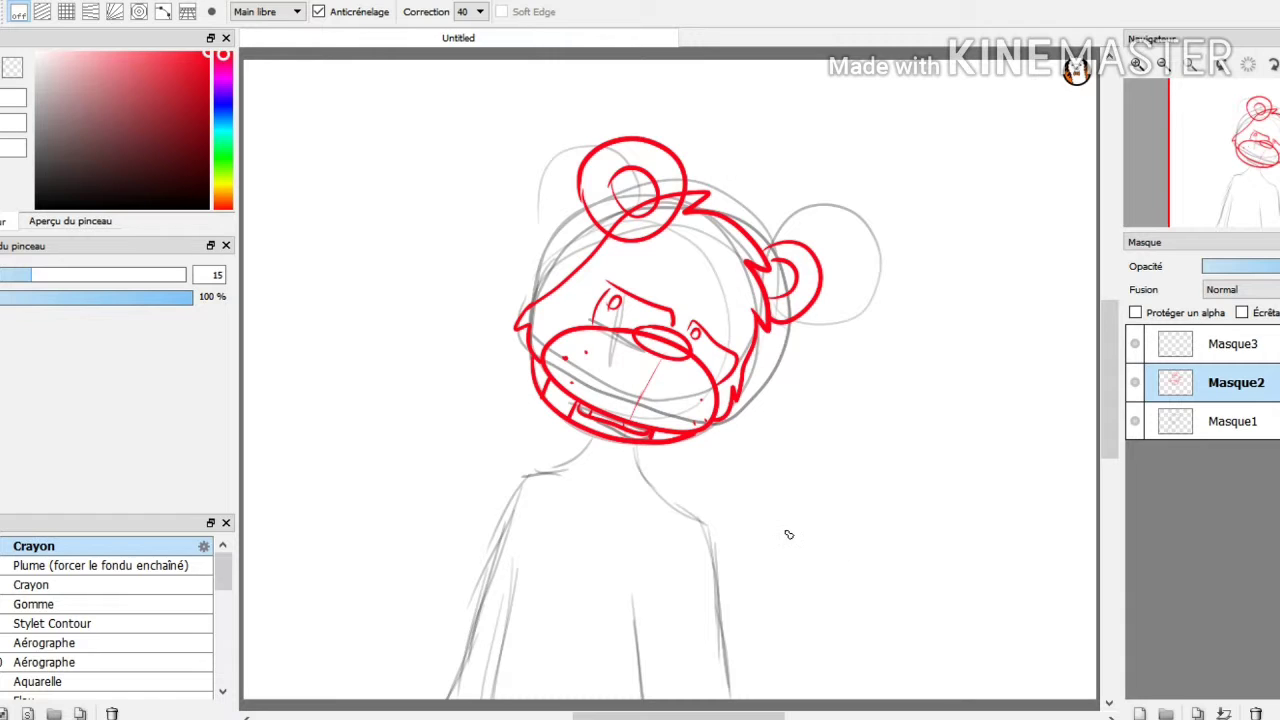
Trace the neck, shoulders, arms and torso sides in red, redrawing the shoulder and arm on the left of the figure
{"action": "mouse_move", "coordinate": [814, 567]}
{"action": "left_mouse_down"}
{"action": "mouse_move", "coordinate": [840, 622]}
{"action": "mouse_move", "coordinate": [896, 678]}
{"action": "left_mouse_up"}
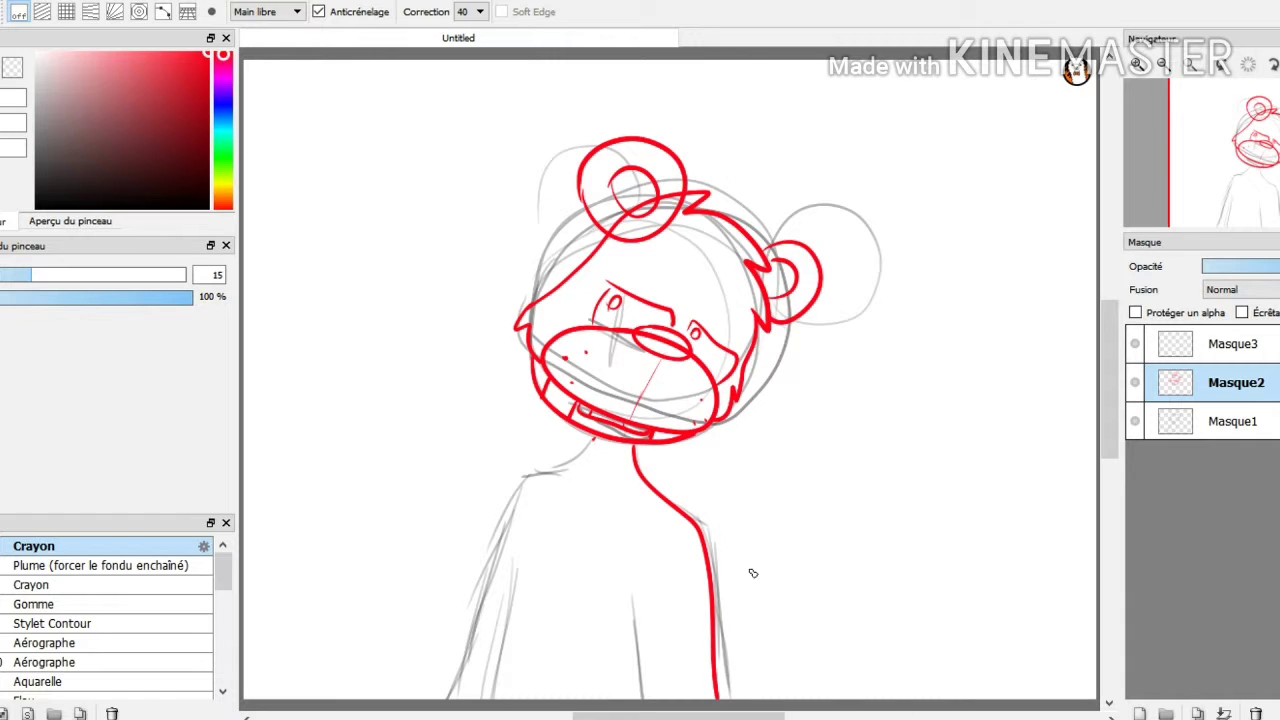
{"action": "mouse_move", "coordinate": [749, 574]}
{"action": "left_mouse_down"}
{"action": "mouse_move", "coordinate": [693, 600]}
{"action": "mouse_move", "coordinate": [646, 671]}
{"action": "left_mouse_up"}
{"action": "mouse_move", "coordinate": [516, 496]}
{"action": "left_mouse_down"}
{"action": "mouse_move", "coordinate": [472, 592]}
{"action": "mouse_move", "coordinate": [448, 698]}
{"action": "left_mouse_up"}
{"action": "left_click_drag", "start_coordinate": [517, 563], "coordinate": [465, 698]}
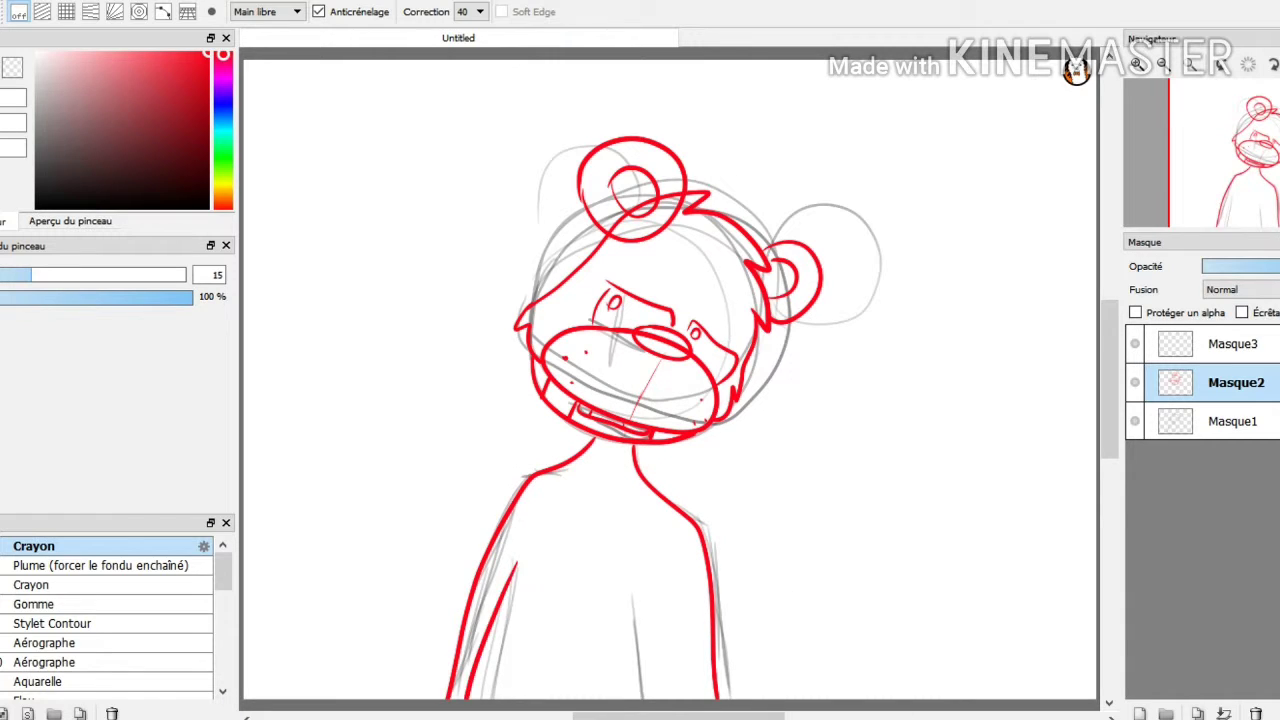
{"action": "key", "text": "ctrl+z"}
{"action": "key", "text": "ctrl+z"}
{"action": "key", "text": "ctrl+z"}
{"action": "mouse_move", "coordinate": [590, 444]}
{"action": "left_mouse_down"}
{"action": "mouse_move", "coordinate": [510, 516]}
{"action": "mouse_move", "coordinate": [452, 698]}
{"action": "left_mouse_up"}
{"action": "left_click_drag", "start_coordinate": [516, 578], "coordinate": [490, 698]}
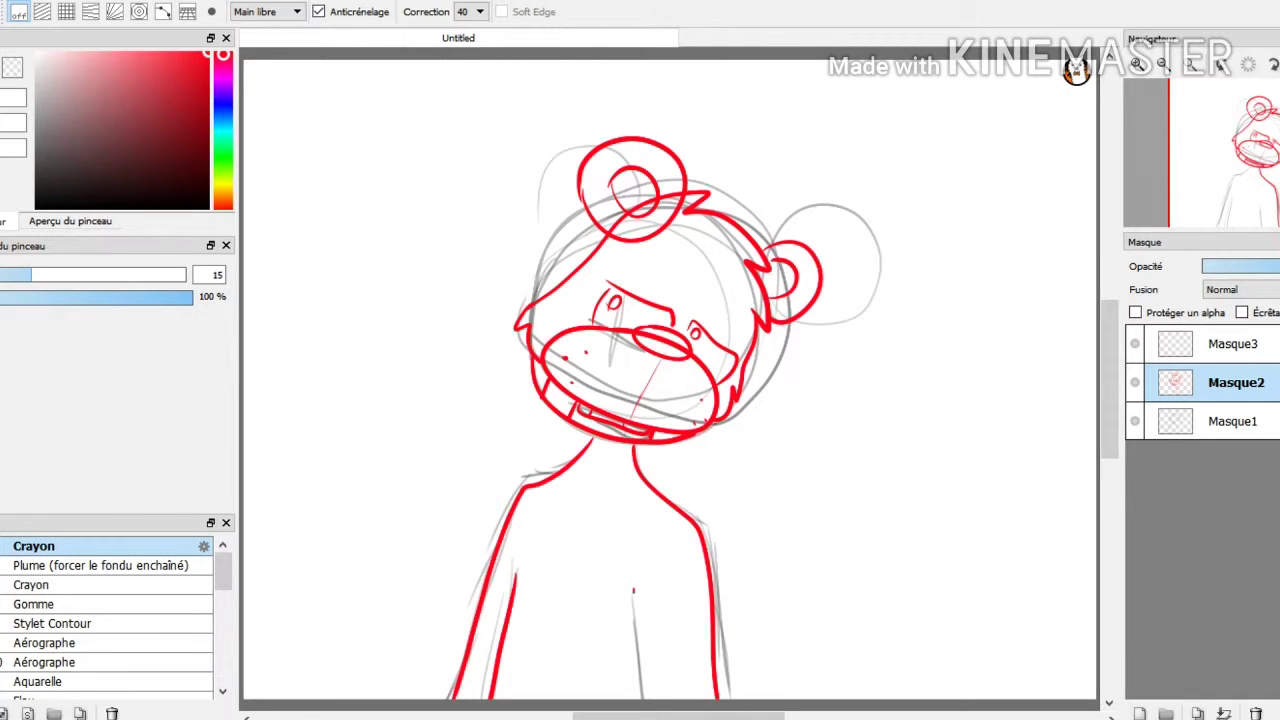
{"action": "left_click_drag", "start_coordinate": [633, 590], "coordinate": [635, 698]}
On the Masque3 layer, draw the nose oval in black over the red guide and fill it solid
{"action": "left_click", "coordinate": [1148, 344]}
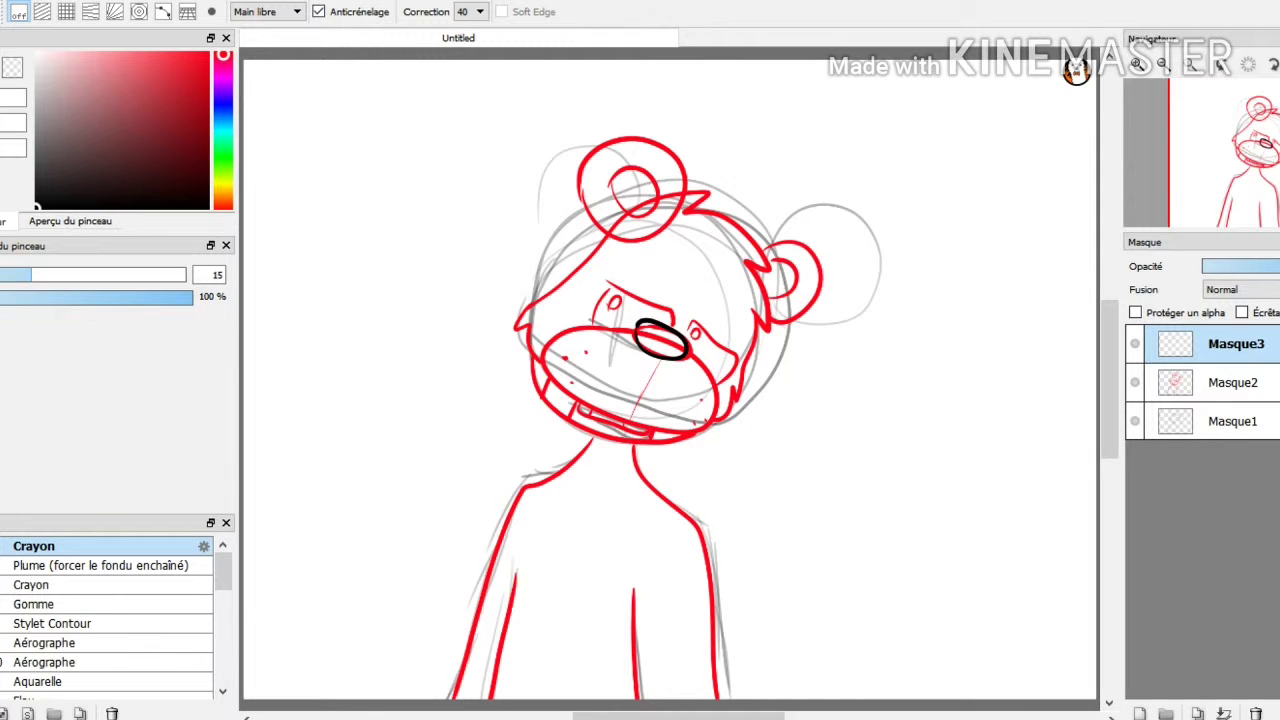
{"action": "key", "text": "ctrl+z"}
{"action": "scroll", "coordinate": [811, 469], "scroll_direction": "down", "scroll_amount": 1}
{"action": "scroll", "coordinate": [820, 464], "scroll_direction": "up", "scroll_amount": 5}
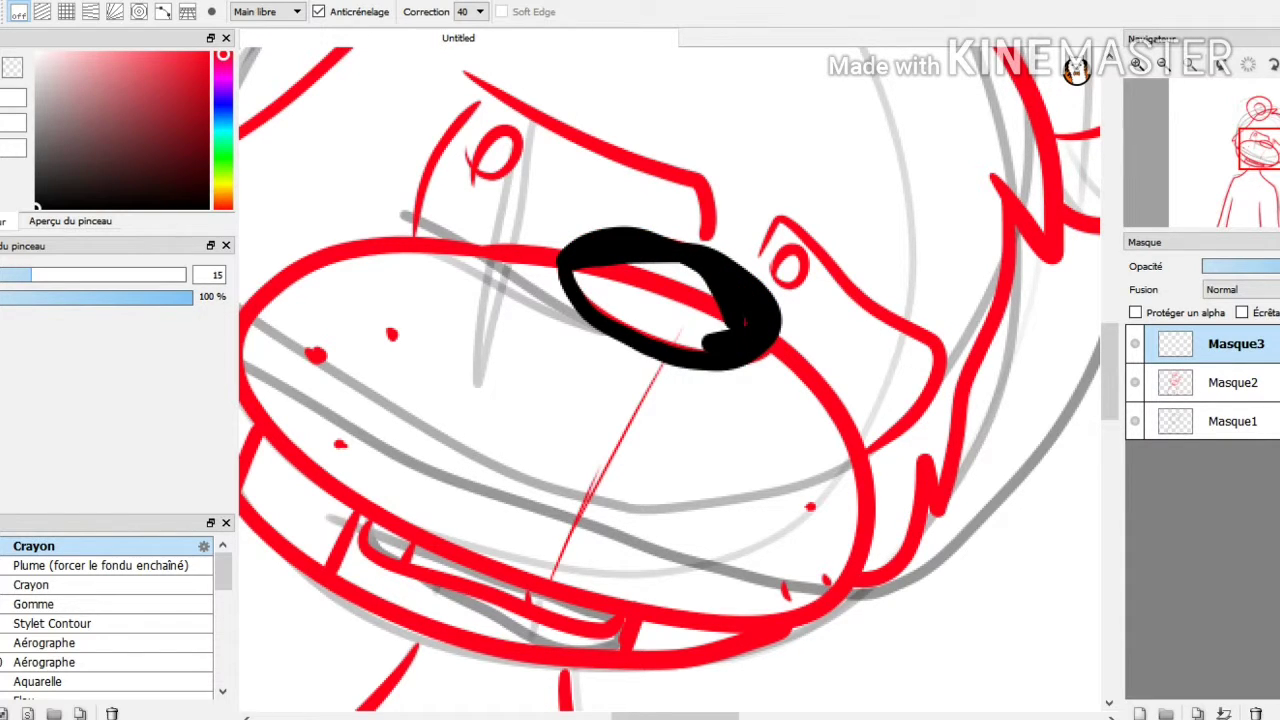
{"action": "mouse_move", "coordinate": [691, 340]}
{"action": "left_mouse_down"}
{"action": "mouse_move", "coordinate": [601, 303]}
{"action": "mouse_move", "coordinate": [579, 272]}
{"action": "mouse_move", "coordinate": [682, 320]}
{"action": "mouse_move", "coordinate": [668, 270]}
{"action": "mouse_move", "coordinate": [702, 312]}
{"action": "mouse_move", "coordinate": [632, 276]}
{"action": "left_mouse_up"}
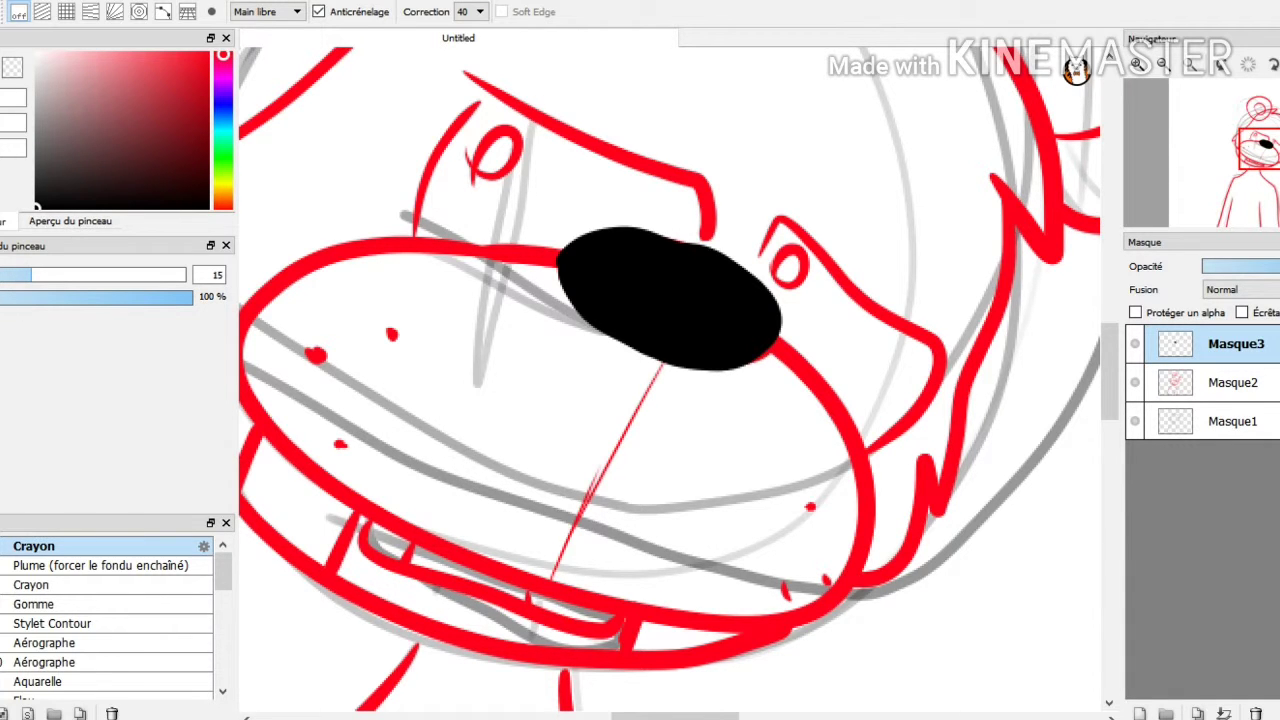
Ink the muzzle outline in black, starting and ending at the nose
{"action": "scroll", "coordinate": [510, 479], "scroll_direction": "up", "scroll_amount": 1}
{"action": "scroll", "coordinate": [520, 480], "scroll_direction": "down", "scroll_amount": 2}
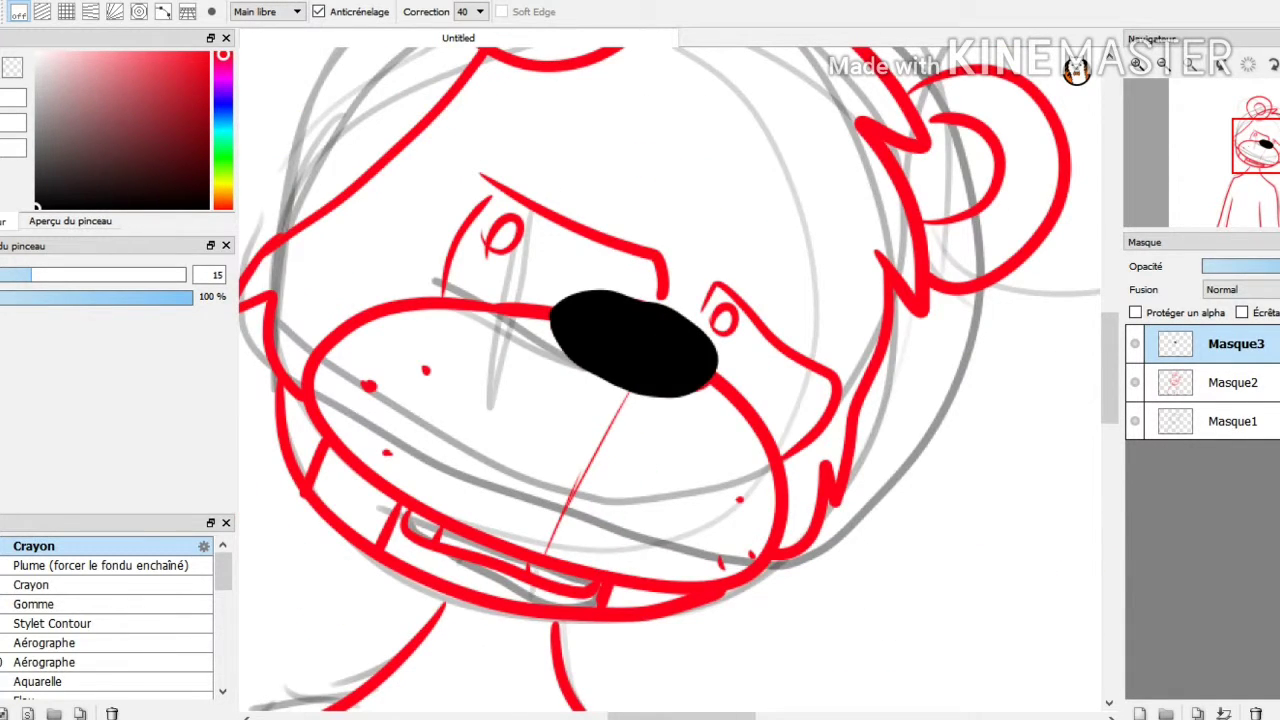
{"action": "left_click_drag", "start_coordinate": [532, 310], "coordinate": [551, 321]}
{"action": "key", "text": "ctrl+z"}
{"action": "mouse_move", "coordinate": [713, 410]}
{"action": "left_mouse_down"}
{"action": "mouse_move", "coordinate": [628, 391]}
{"action": "mouse_move", "coordinate": [489, 401]}
{"action": "mouse_move", "coordinate": [444, 427]}
{"action": "mouse_move", "coordinate": [407, 484]}
{"action": "mouse_move", "coordinate": [426, 542]}
{"action": "mouse_move", "coordinate": [537, 630]}
{"action": "mouse_move", "coordinate": [711, 708]}
{"action": "mouse_move", "coordinate": [946, 695]}
{"action": "mouse_move", "coordinate": [978, 637]}
{"action": "mouse_move", "coordinate": [955, 560]}
{"action": "mouse_move", "coordinate": [885, 482]}
{"action": "left_mouse_up"}
Ink the whisker dots on both sides of the muzzle and a short tapering centre line beneath the nose
{"action": "mouse_move", "coordinate": [553, 478]}
{"action": "left_mouse_down"}
{"action": "mouse_move", "coordinate": [565, 478]}
{"action": "mouse_move", "coordinate": [550, 476]}
{"action": "left_mouse_up"}
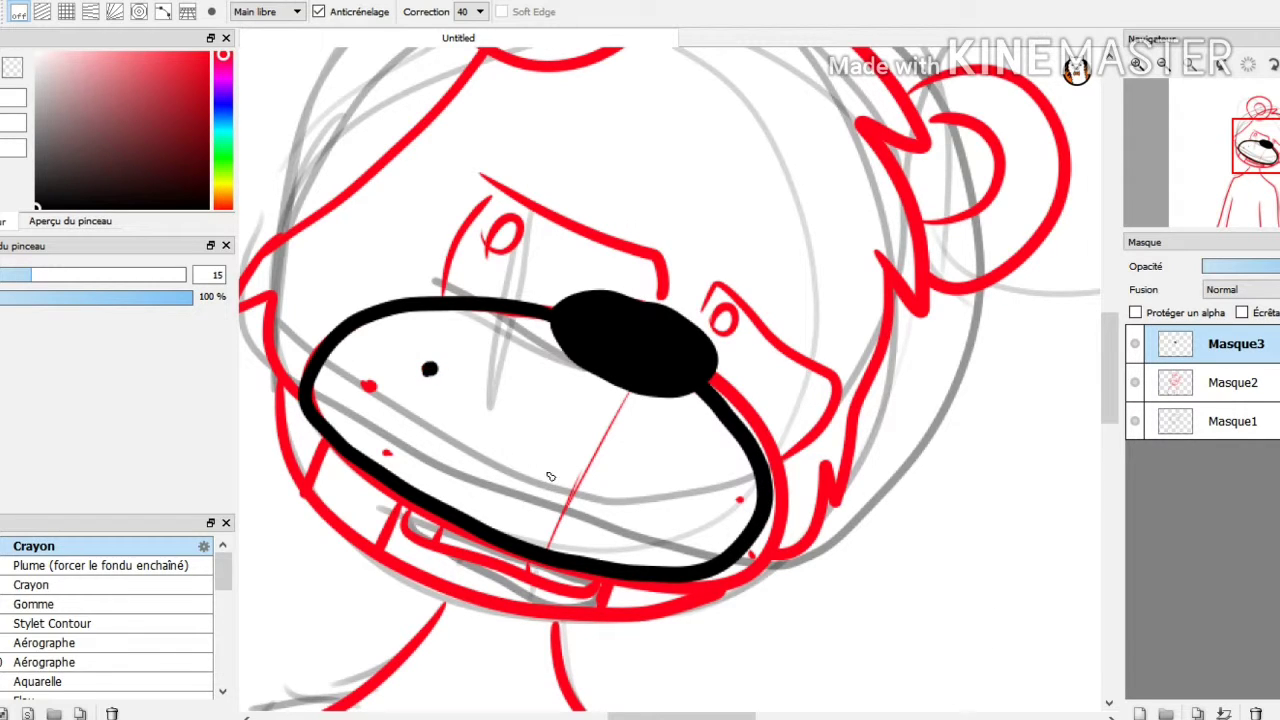
{"action": "left_click_drag", "start_coordinate": [368, 386], "coordinate": [370, 383]}
{"action": "left_click_drag", "start_coordinate": [388, 453], "coordinate": [391, 449]}
{"action": "left_click_drag", "start_coordinate": [630, 393], "coordinate": [541, 547]}
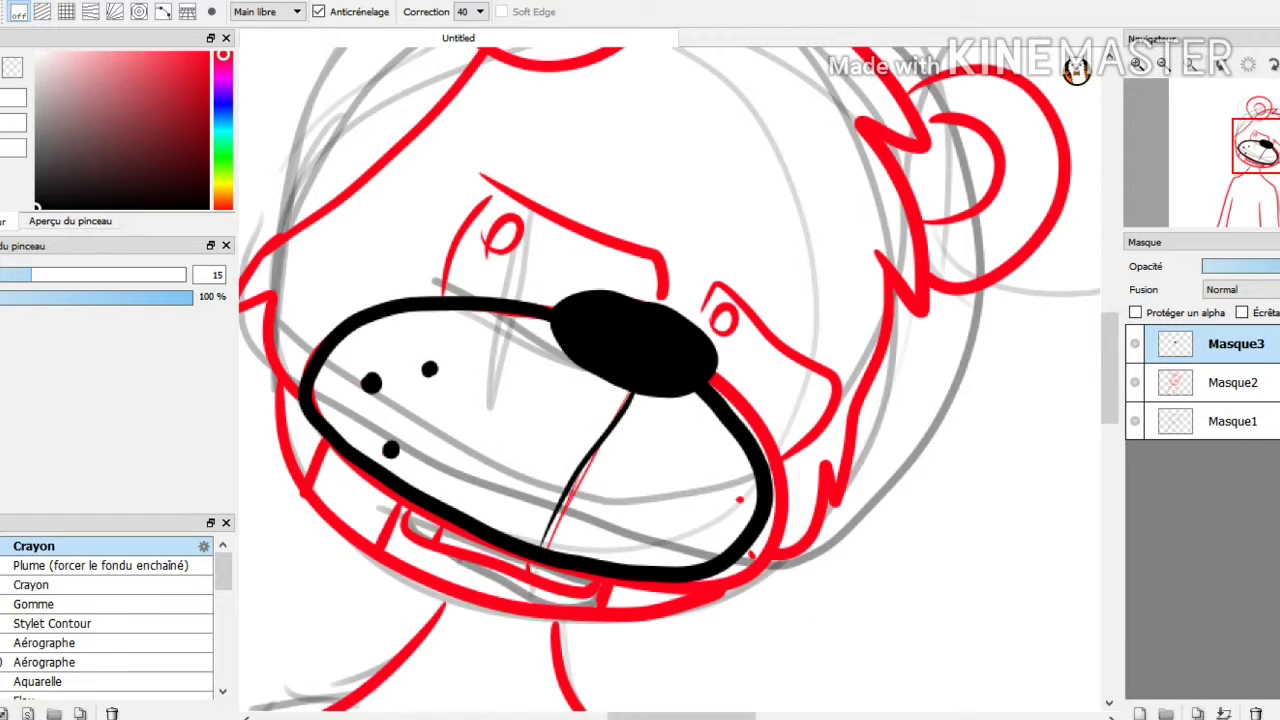
{"action": "key", "text": "ctrl+z"}
{"action": "left_click_drag", "start_coordinate": [630, 393], "coordinate": [590, 470]}
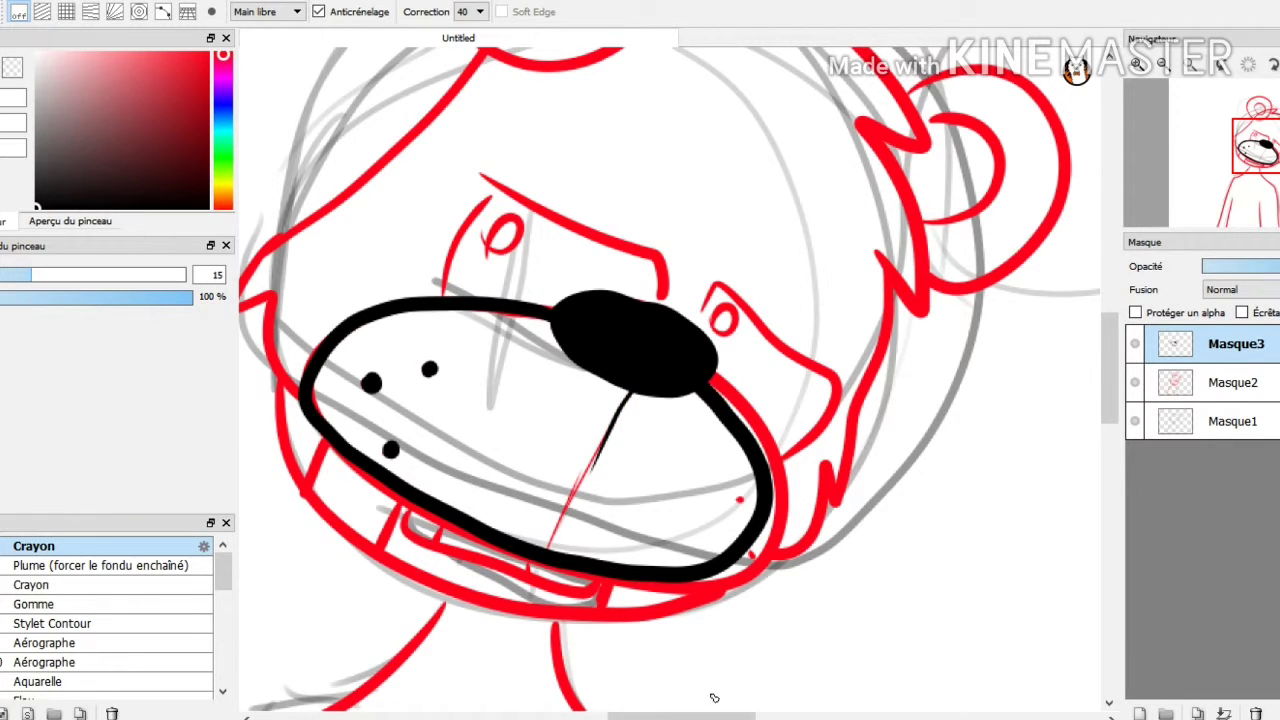
{"action": "left_click_drag", "start_coordinate": [738, 498], "coordinate": [741, 498]}
{"action": "left_click_drag", "start_coordinate": [706, 549], "coordinate": [716, 541]}
{"action": "key", "text": "ctrl+z"}
{"action": "key", "text": "ctrl+y"}
Ink the eye on the left of the nose with its slanted lid, side curve and round pupil
{"action": "mouse_move", "coordinate": [480, 172]}
{"action": "left_mouse_down"}
{"action": "mouse_move", "coordinate": [648, 268]}
{"action": "mouse_move", "coordinate": [662, 300]}
{"action": "left_mouse_up"}
{"action": "left_click", "coordinate": [479, 208]}
{"action": "mouse_move", "coordinate": [478, 212]}
{"action": "left_mouse_down"}
{"action": "mouse_move", "coordinate": [445, 295]}
{"action": "mouse_move", "coordinate": [503, 256]}
{"action": "mouse_move", "coordinate": [484, 222]}
{"action": "left_mouse_up"}
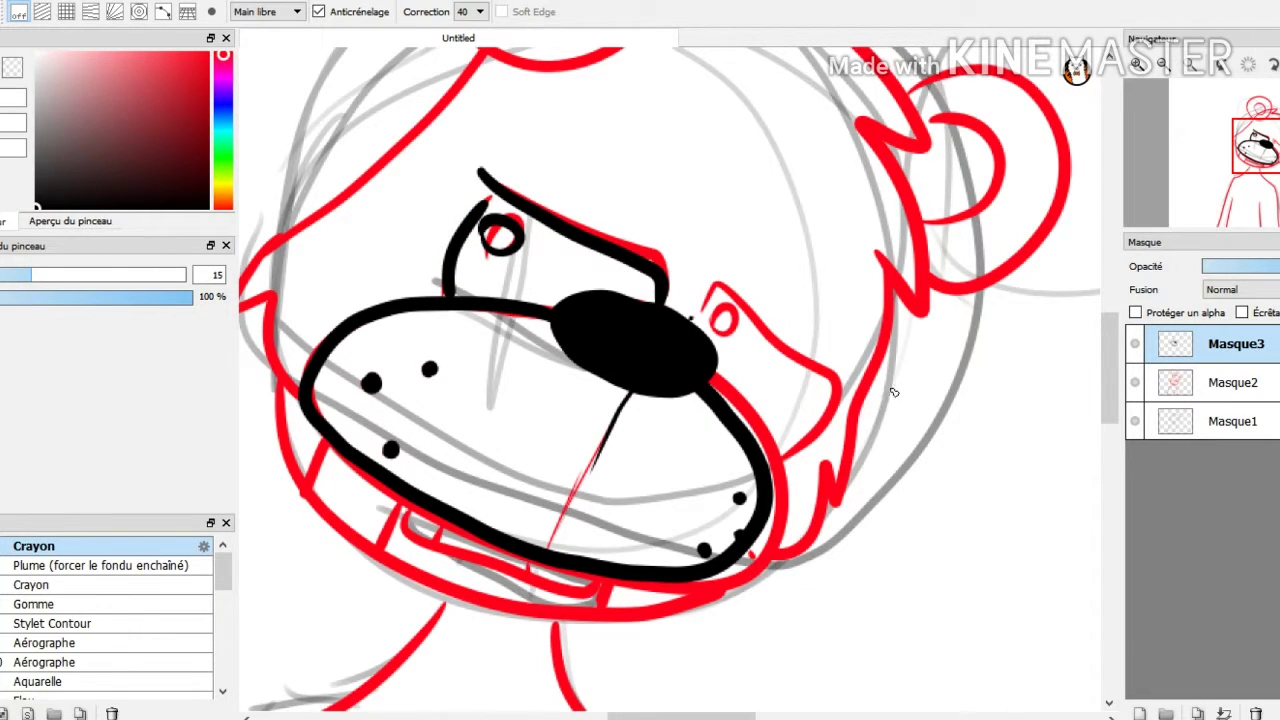
Ink the eye on the right of the nose with its pupil and add a slanted eyebrow above each eye
{"action": "mouse_move", "coordinate": [700, 300]}
{"action": "left_mouse_down"}
{"action": "mouse_move", "coordinate": [748, 340]}
{"action": "mouse_move", "coordinate": [785, 445]}
{"action": "left_mouse_up"}
{"action": "left_click_drag", "start_coordinate": [716, 314], "coordinate": [700, 332]}
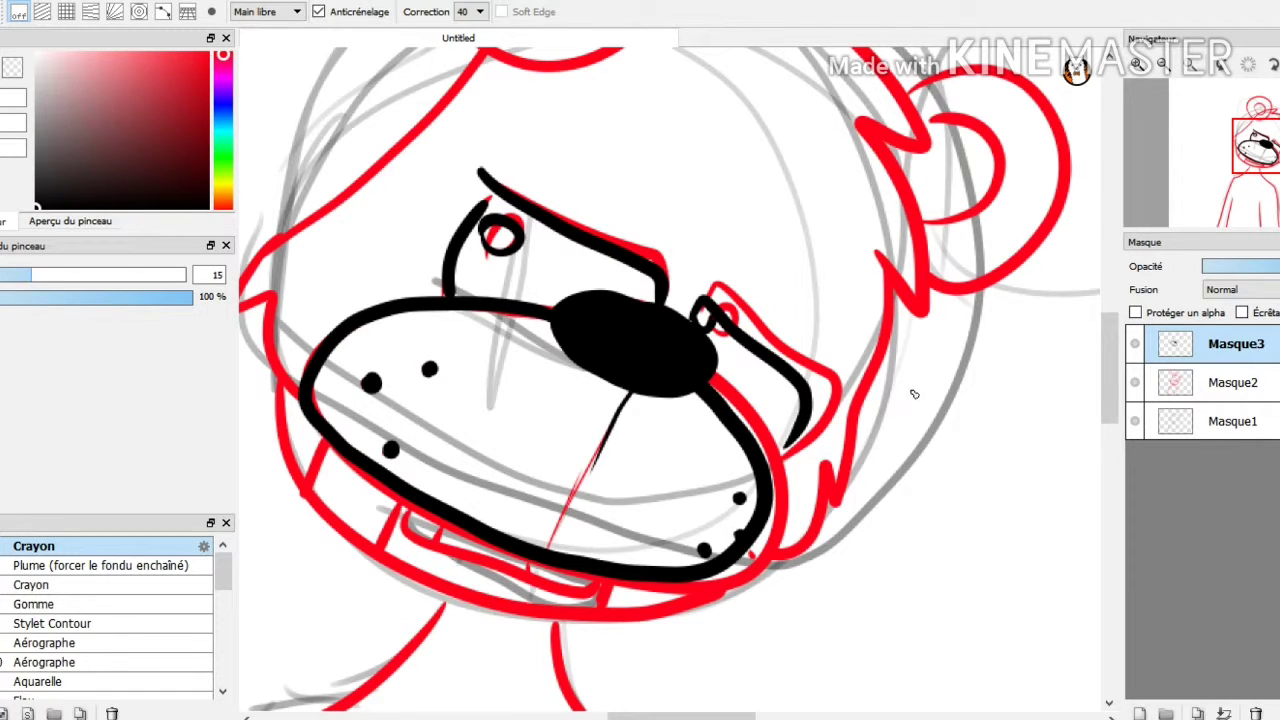
{"action": "key", "text": "ctrl+z"}
{"action": "key", "text": "ctrl+y"}
{"action": "left_click_drag", "start_coordinate": [527, 143], "coordinate": [683, 230]}
{"action": "left_click_drag", "start_coordinate": [743, 272], "coordinate": [840, 355]}
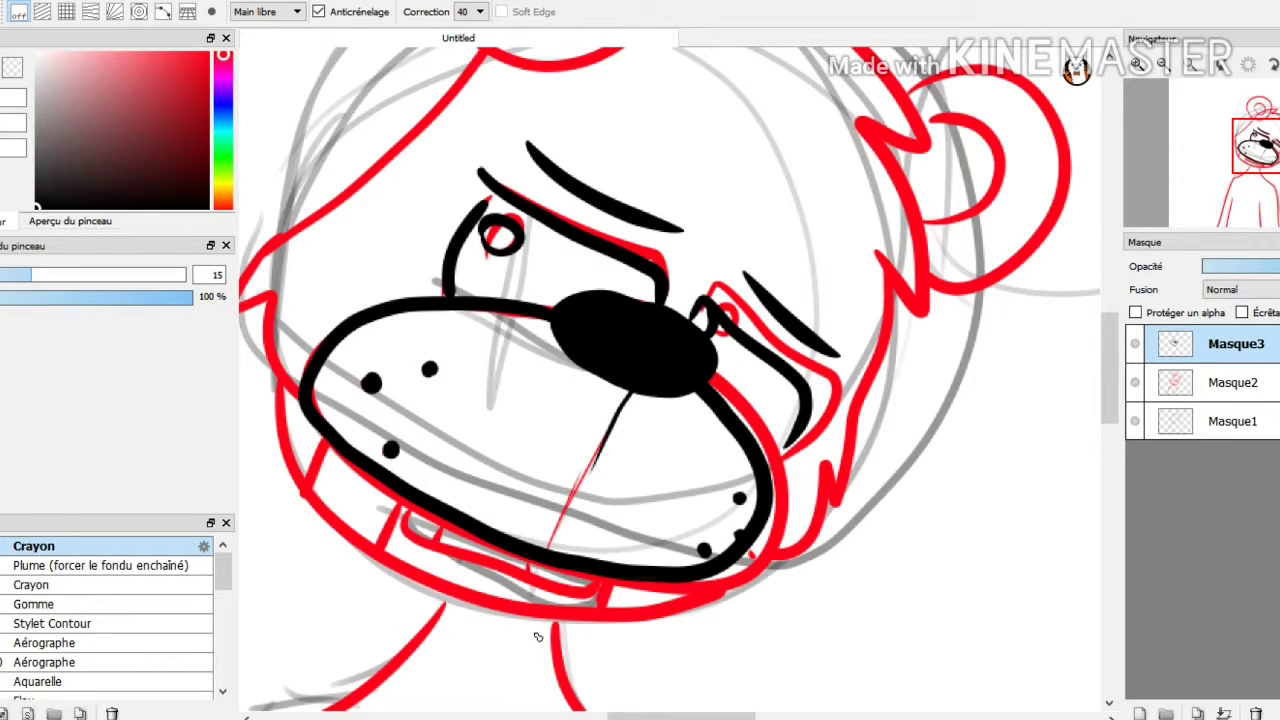
Ink the open mouth below the muzzle and add the tooth dividers inside it
{"action": "mouse_move", "coordinate": [405, 505]}
{"action": "left_mouse_down"}
{"action": "mouse_move", "coordinate": [412, 528]}
{"action": "mouse_move", "coordinate": [600, 584]}
{"action": "left_mouse_up"}
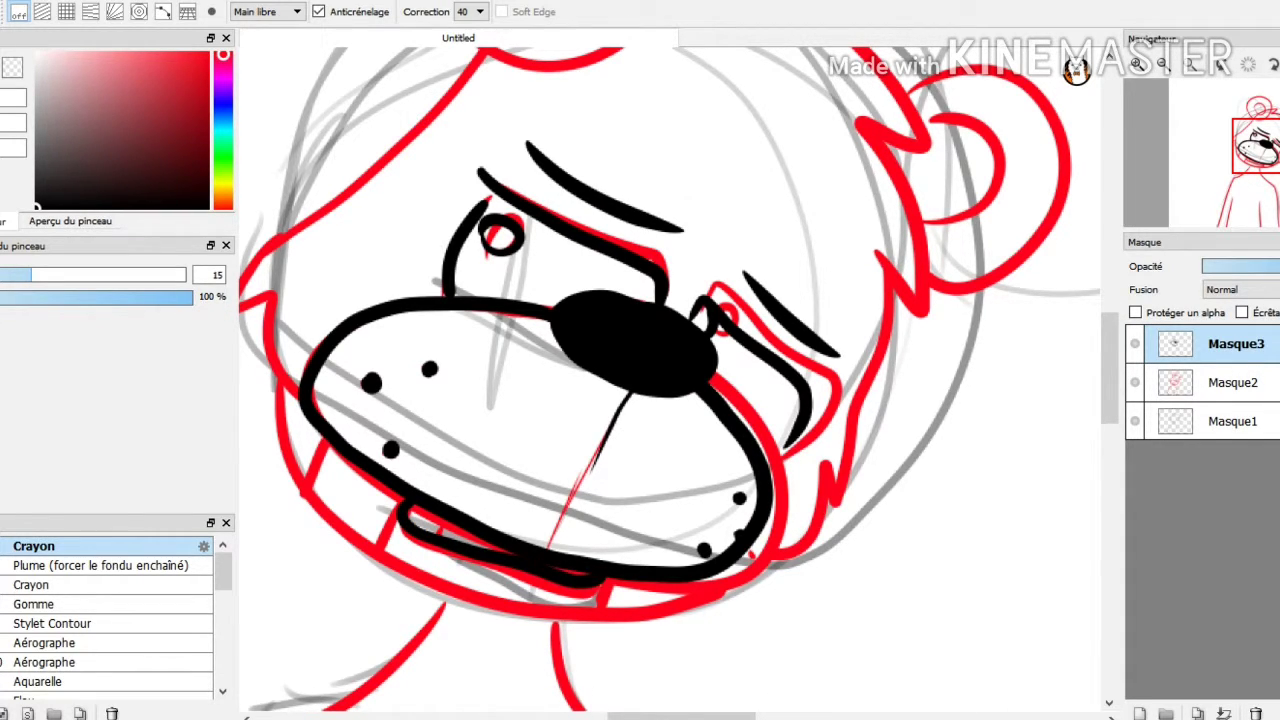
{"action": "key", "text": "ctrl+z"}
{"action": "mouse_move", "coordinate": [405, 505]}
{"action": "left_mouse_down"}
{"action": "mouse_move", "coordinate": [488, 566]}
{"action": "mouse_move", "coordinate": [598, 586]}
{"action": "left_mouse_up"}
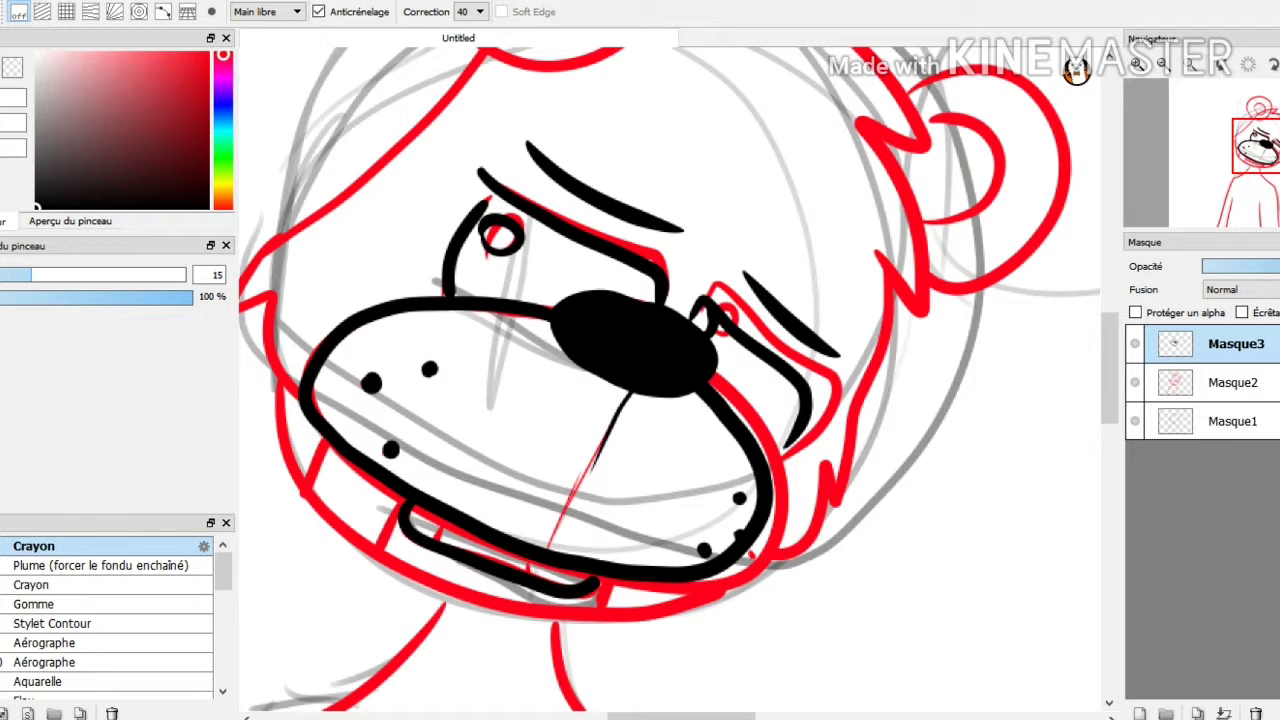
{"action": "left_click_drag", "start_coordinate": [450, 522], "coordinate": [438, 543]}
Ink the pointed fur tuft on the left cheek down to the muzzle outline
{"action": "scroll", "coordinate": [706, 373], "scroll_direction": "down", "scroll_amount": 2}
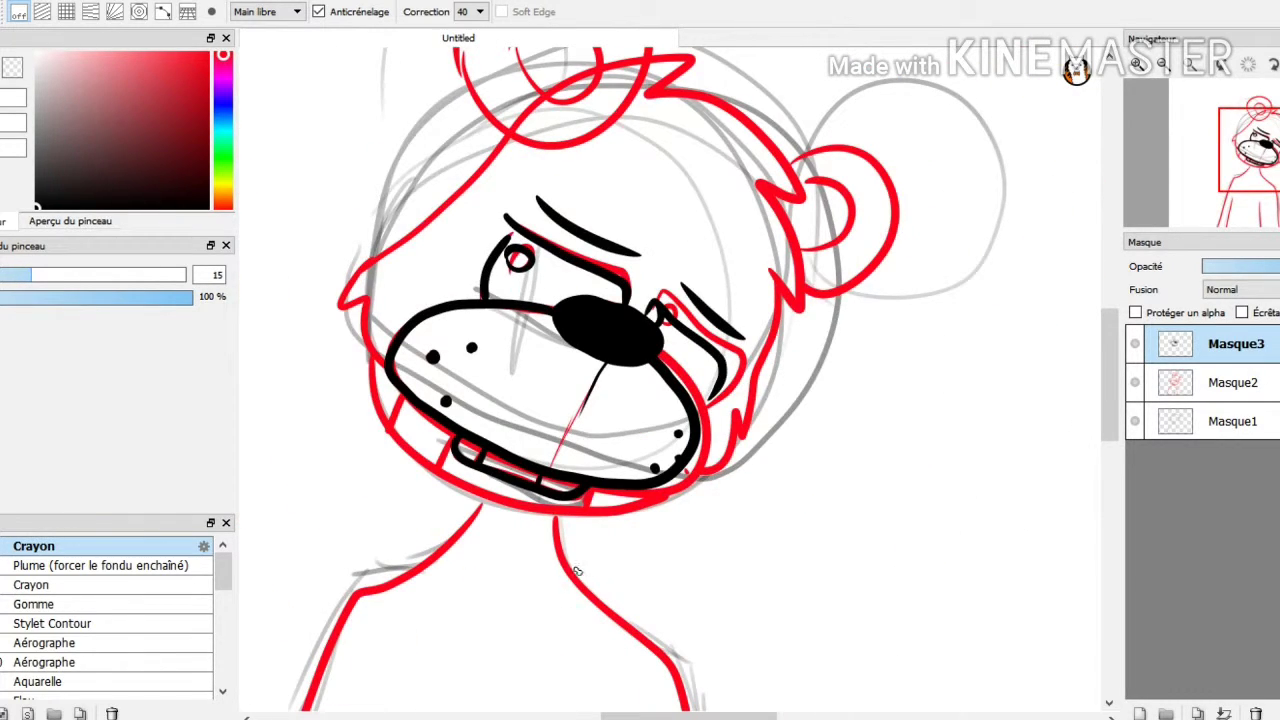
{"action": "scroll", "coordinate": [652, 368], "scroll_direction": "down", "scroll_amount": 1}
{"action": "scroll", "coordinate": [418, 342], "scroll_direction": "up", "scroll_amount": 4}
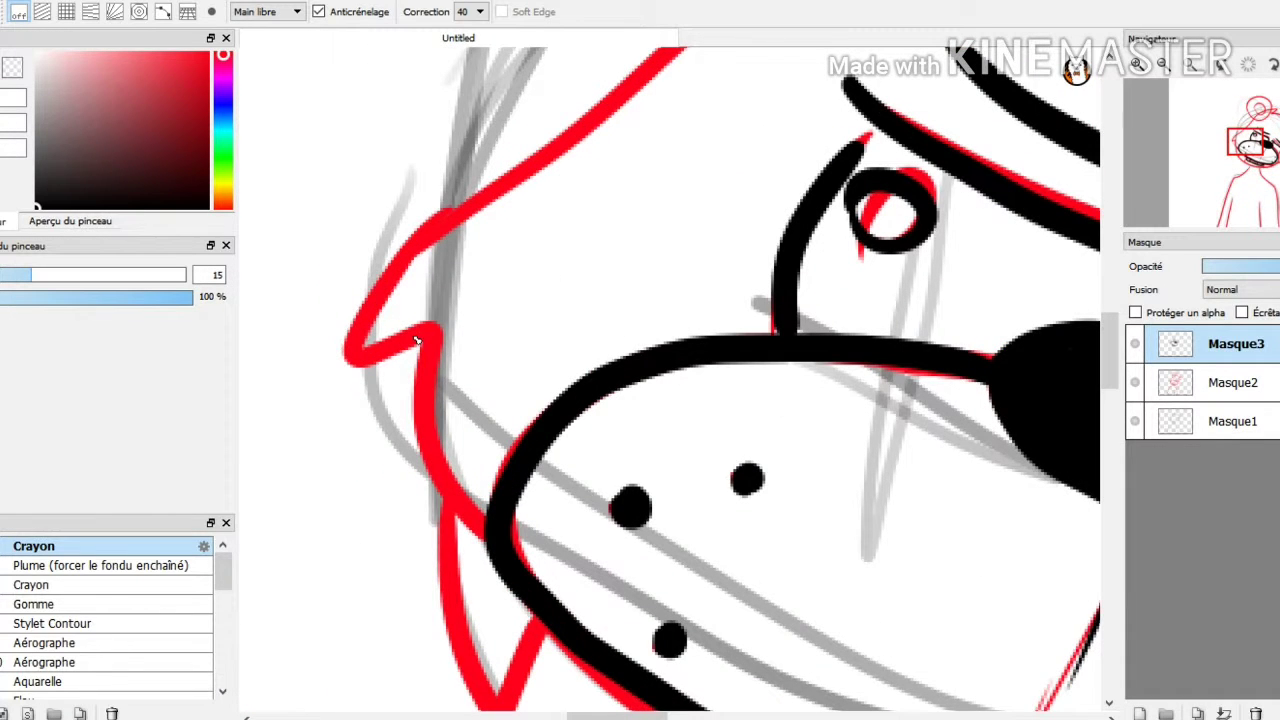
{"action": "mouse_move", "coordinate": [488, 196]}
{"action": "left_mouse_down"}
{"action": "mouse_move", "coordinate": [440, 232]}
{"action": "mouse_move", "coordinate": [345, 350]}
{"action": "mouse_move", "coordinate": [432, 335]}
{"action": "mouse_move", "coordinate": [470, 510]}
{"action": "mouse_move", "coordinate": [490, 518]}
{"action": "left_mouse_up"}
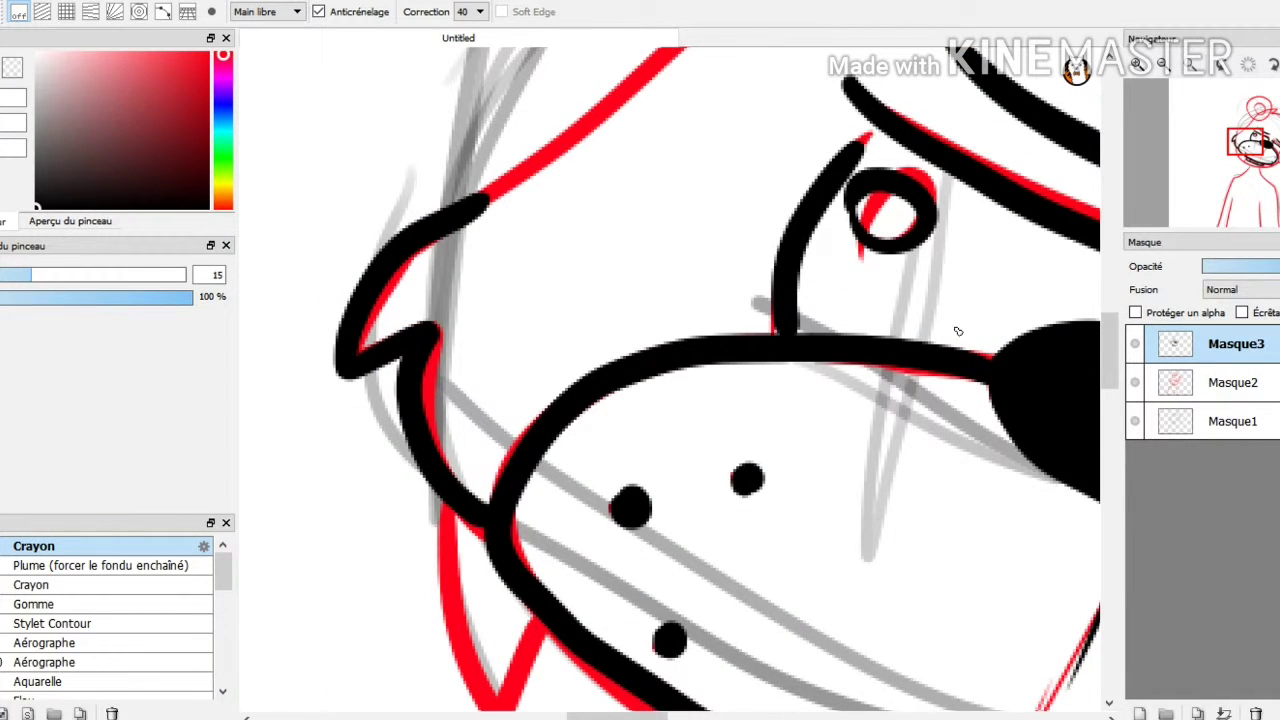
Ink the ear on top of the head with its outer ring and the smaller inner ring
{"action": "scroll", "coordinate": [966, 280], "scroll_direction": "down", "scroll_amount": 5}
{"action": "left_click", "coordinate": [2, 636]}
{"action": "left_click_drag", "start_coordinate": [968, 279], "coordinate": [838, 512]}
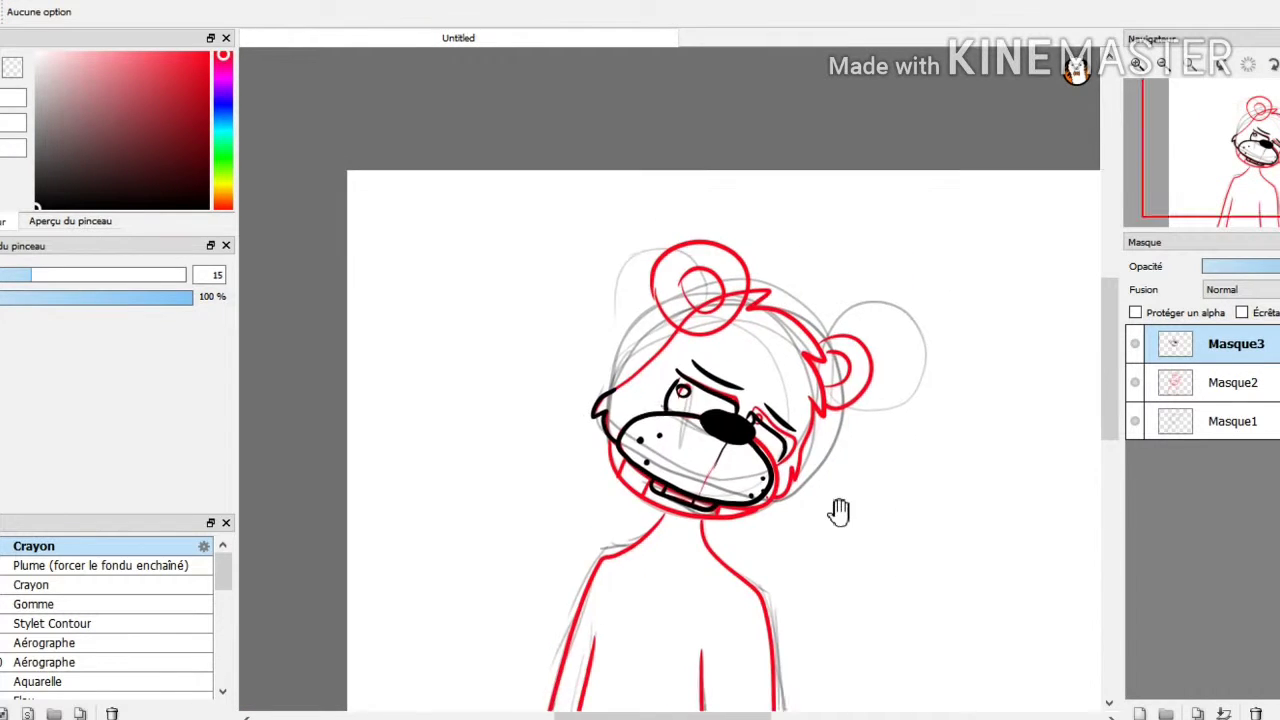
{"action": "scroll", "coordinate": [838, 511], "scroll_direction": "up", "scroll_amount": 5}
{"action": "left_click_drag", "start_coordinate": [802, 180], "coordinate": [843, 268]}
{"action": "scroll", "coordinate": [843, 268], "scroll_direction": "up", "scroll_amount": 2}
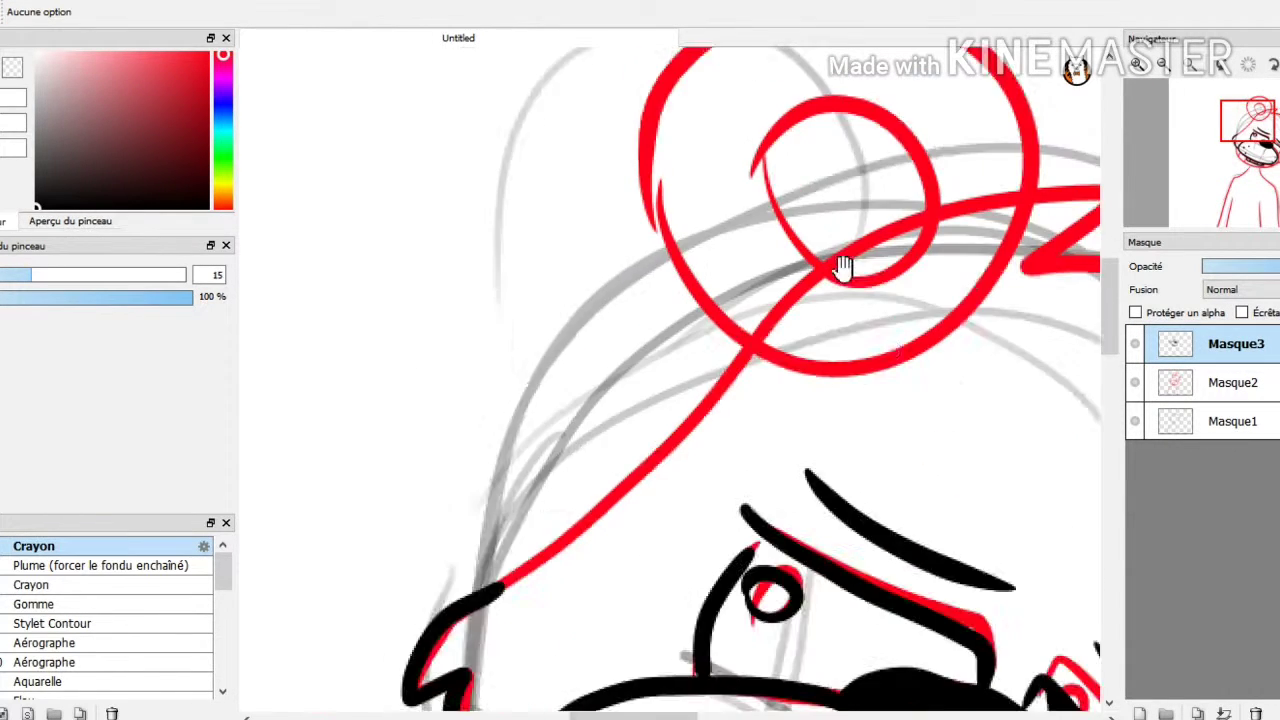
{"action": "left_click_drag", "start_coordinate": [900, 343], "coordinate": [752, 580]}
{"action": "scroll", "coordinate": [766, 508], "scroll_direction": "up", "scroll_amount": 3}
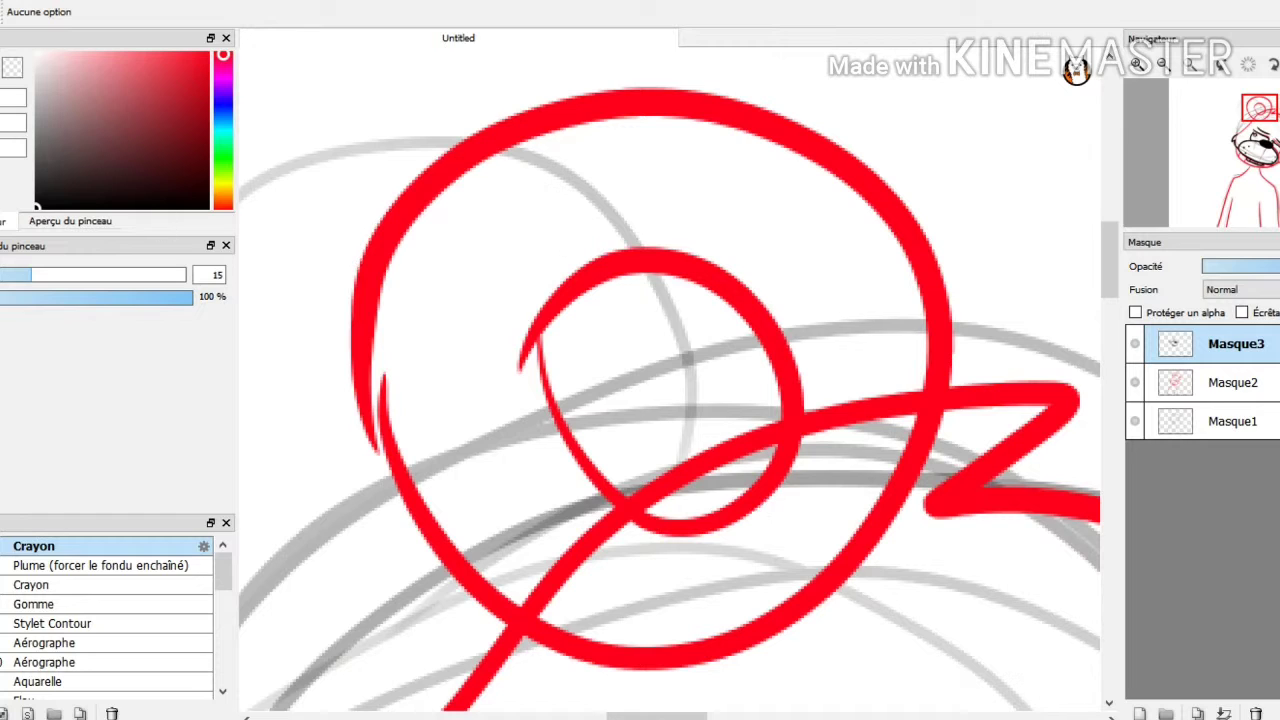
{"action": "mouse_move", "coordinate": [540, 320]}
{"action": "left_mouse_down"}
{"action": "mouse_move", "coordinate": [537, 400]}
{"action": "mouse_move", "coordinate": [765, 450]}
{"action": "mouse_move", "coordinate": [600, 262]}
{"action": "mouse_move", "coordinate": [520, 330]}
{"action": "left_mouse_up"}
{"action": "mouse_move", "coordinate": [378, 258]}
{"action": "left_mouse_down"}
{"action": "mouse_move", "coordinate": [358, 455]}
{"action": "mouse_move", "coordinate": [388, 440]}
{"action": "mouse_move", "coordinate": [495, 585]}
{"action": "mouse_move", "coordinate": [712, 640]}
{"action": "mouse_move", "coordinate": [910, 400]}
{"action": "mouse_move", "coordinate": [800, 142]}
{"action": "mouse_move", "coordinate": [592, 85]}
{"action": "mouse_move", "coordinate": [412, 212]}
{"action": "mouse_move", "coordinate": [372, 300]}
{"action": "left_mouse_up"}
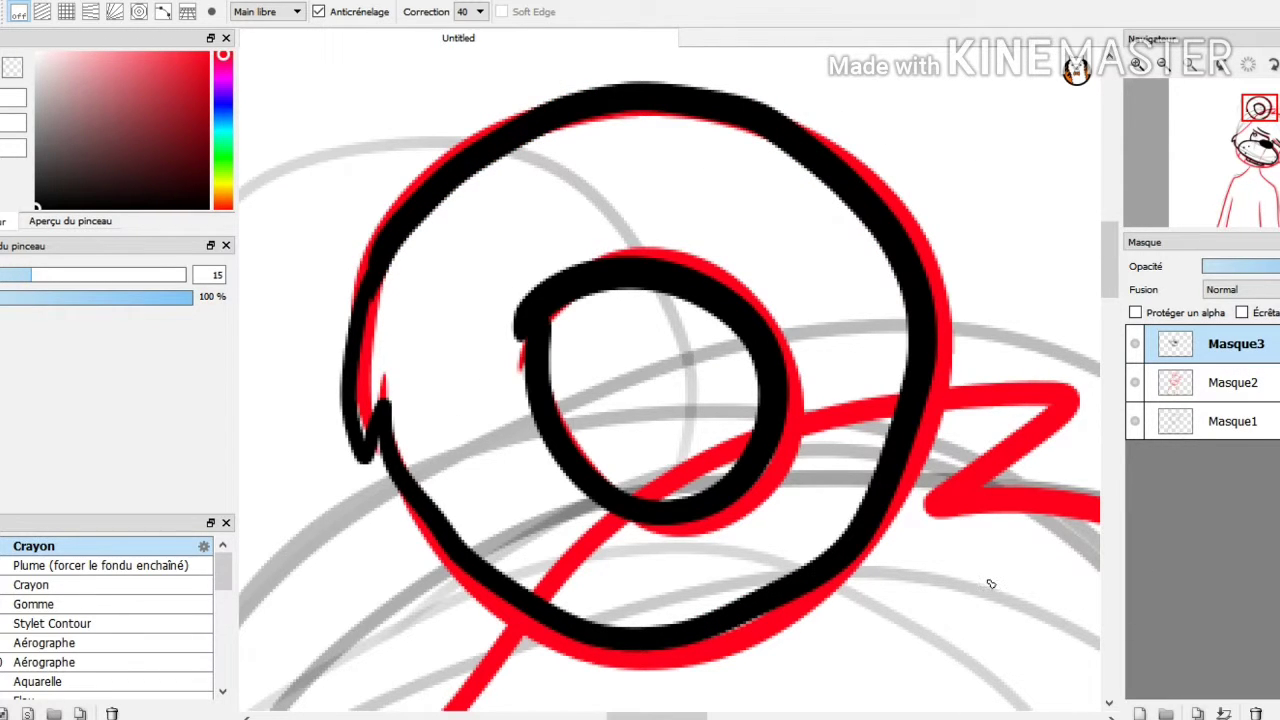
Ink the head outline from the left cheek tuft up to the top ear, and the tufted crown edge between both ears
{"action": "scroll", "coordinate": [990, 584], "scroll_direction": "down", "scroll_amount": 5}
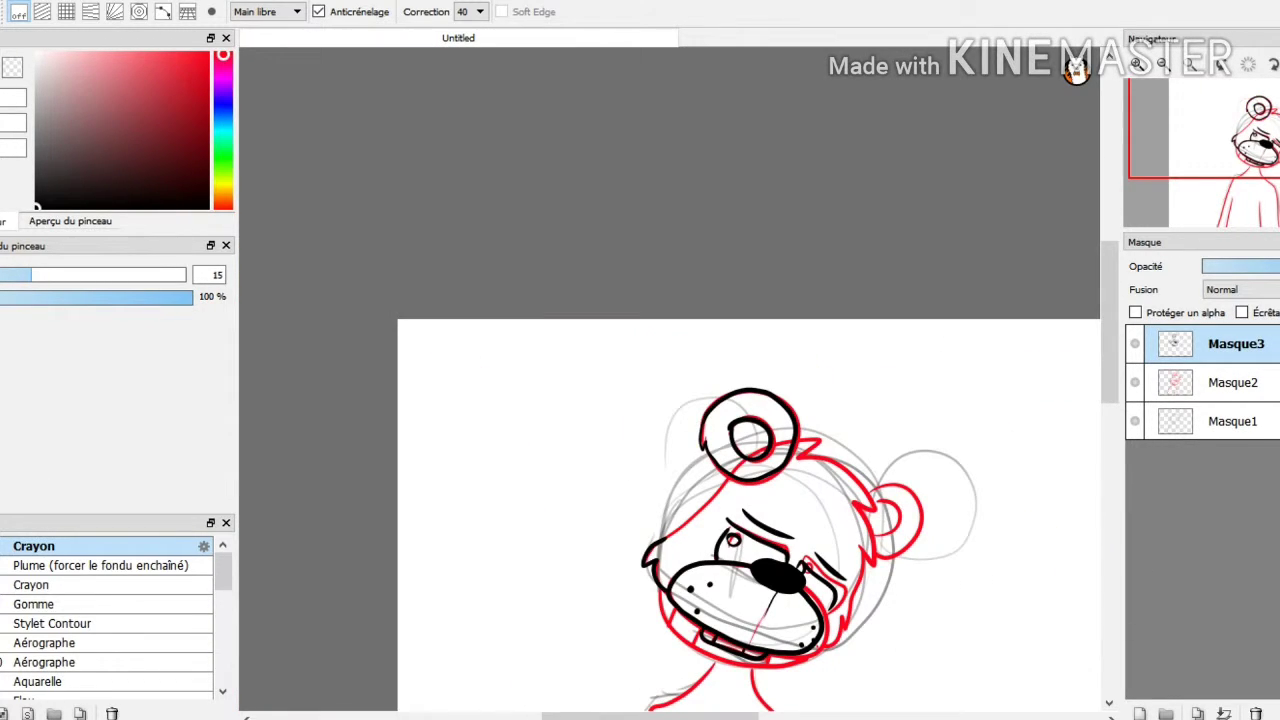
{"action": "key", "text": "space"}
{"action": "left_click_drag", "start_coordinate": [926, 677], "coordinate": [914, 464]}
{"action": "scroll", "coordinate": [934, 392], "scroll_direction": "up", "scroll_amount": 3}
{"action": "scroll", "coordinate": [940, 441], "scroll_direction": "down", "scroll_amount": 1}
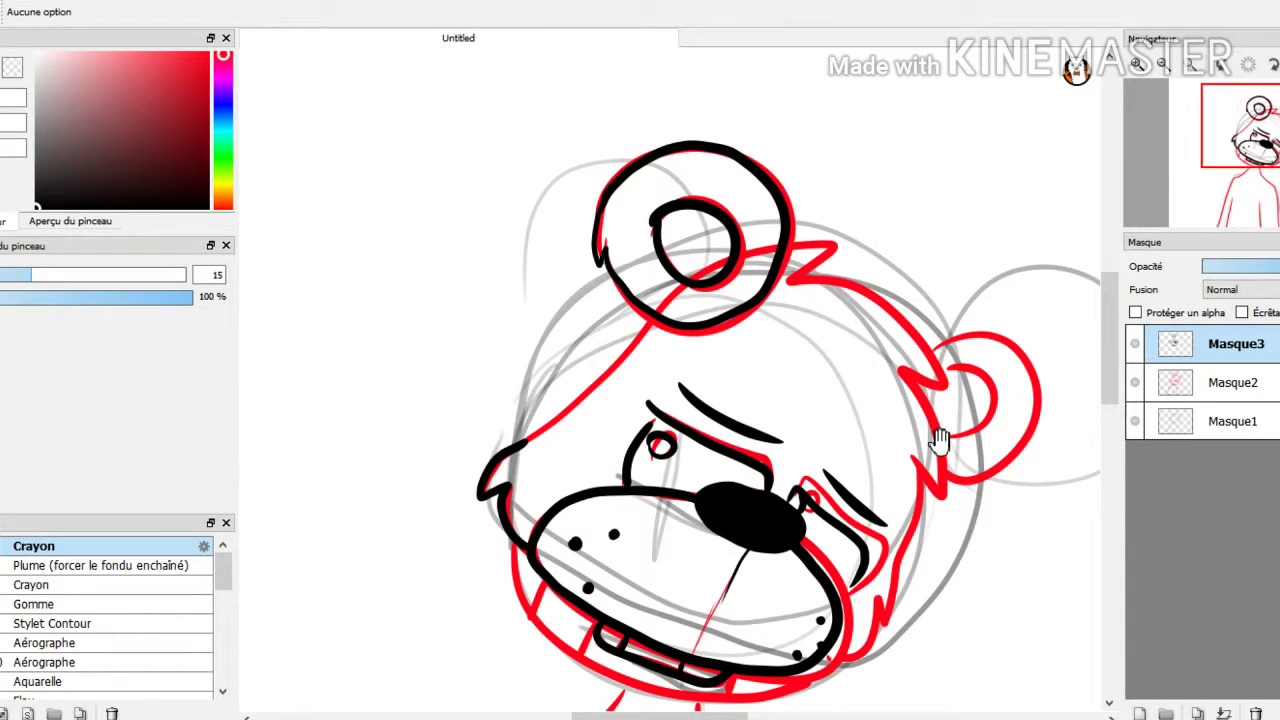
{"action": "left_click", "coordinate": [2, 38]}
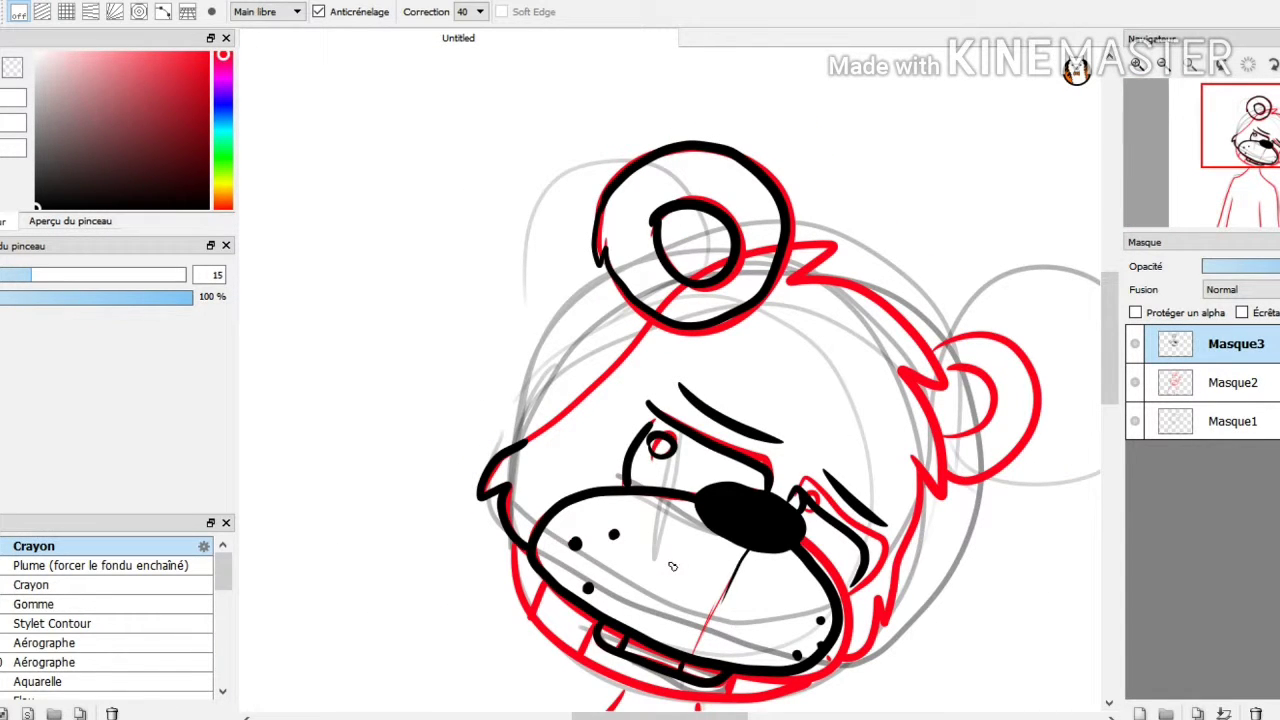
{"action": "mouse_move", "coordinate": [505, 440]}
{"action": "left_mouse_down"}
{"action": "mouse_move", "coordinate": [575, 405]}
{"action": "mouse_move", "coordinate": [655, 318]}
{"action": "left_mouse_up"}
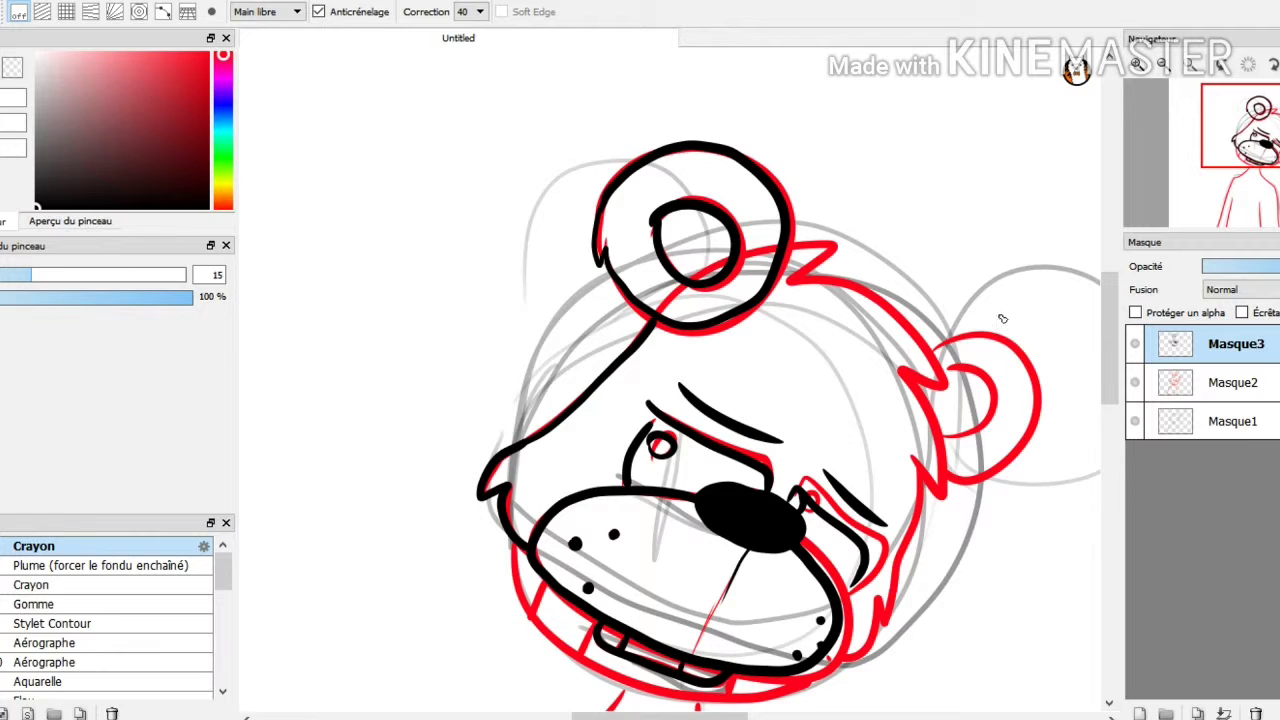
{"action": "mouse_move", "coordinate": [787, 248]}
{"action": "left_mouse_down"}
{"action": "mouse_move", "coordinate": [830, 245]}
{"action": "mouse_move", "coordinate": [790, 280]}
{"action": "mouse_move", "coordinate": [884, 310]}
{"action": "mouse_move", "coordinate": [945, 380]}
{"action": "mouse_move", "coordinate": [940, 495]}
{"action": "left_mouse_up"}
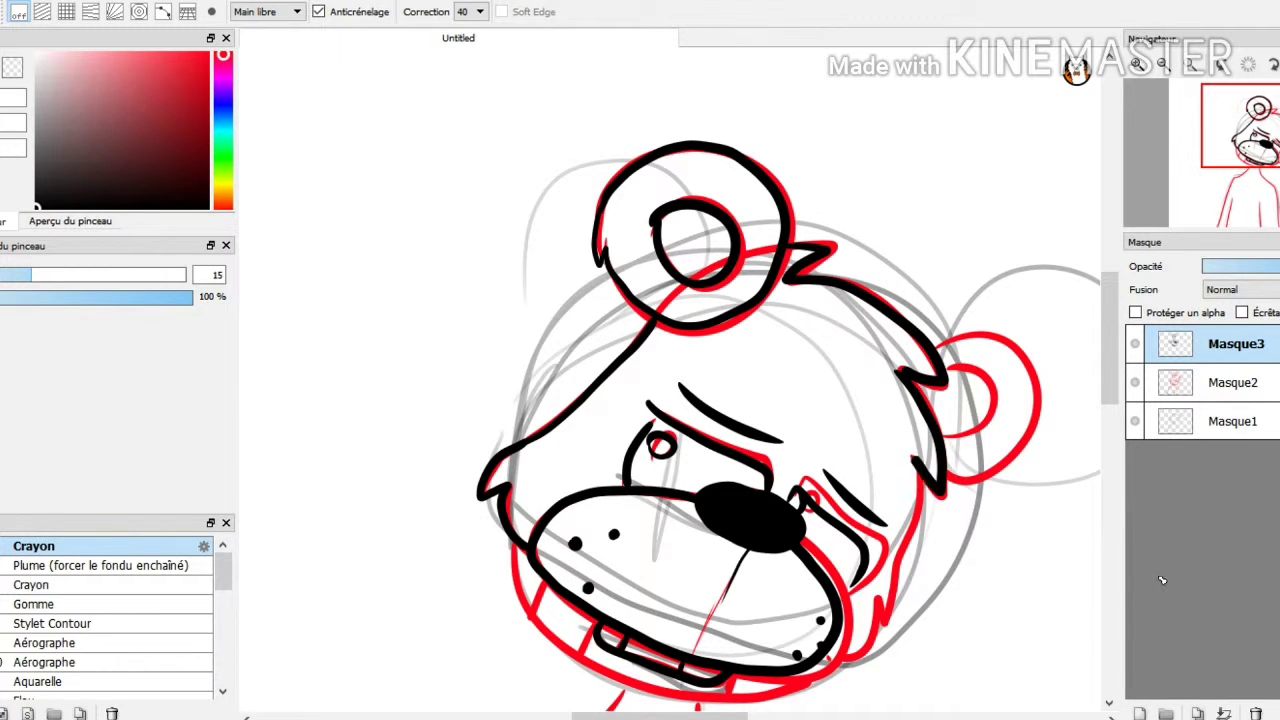
Ink the right side of the face down past its pointed fur tuft to the muzzle outline
{"action": "scroll", "coordinate": [923, 550], "scroll_direction": "up", "scroll_amount": 1}
{"action": "scroll", "coordinate": [898, 627], "scroll_direction": "down", "scroll_amount": 1}
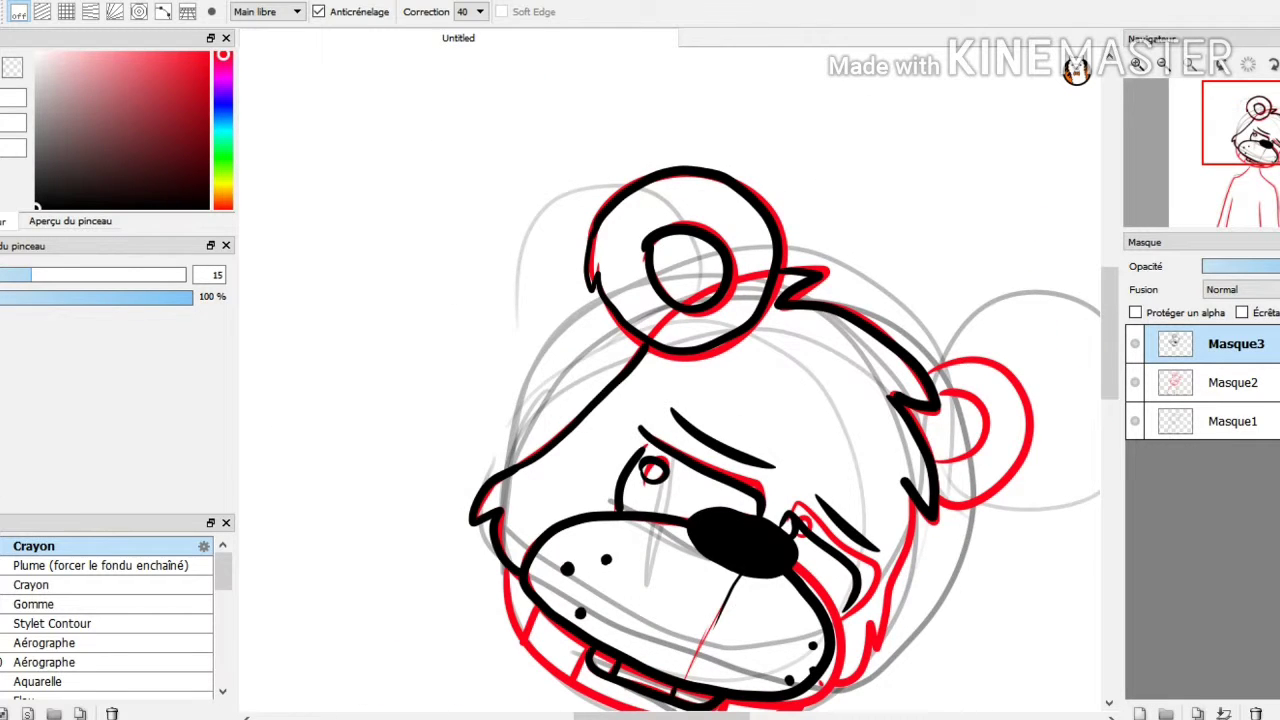
{"action": "key", "text": "h"}
{"action": "left_click_drag", "start_coordinate": [975, 675], "coordinate": [914, 537]}
{"action": "scroll", "coordinate": [1031, 663], "scroll_direction": "down", "scroll_amount": 1}
{"action": "scroll", "coordinate": [1031, 663], "scroll_direction": "up", "scroll_amount": 3}
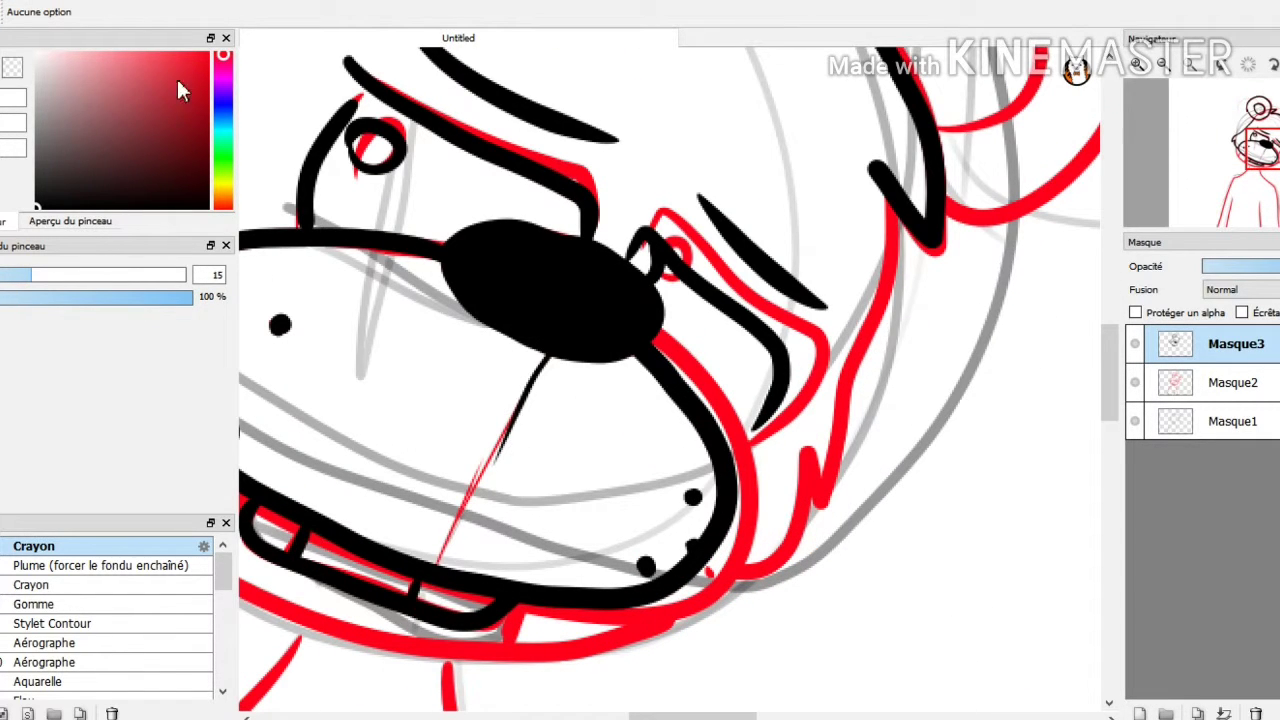
{"action": "key", "text": "b"}
{"action": "mouse_move", "coordinate": [886, 252]}
{"action": "left_mouse_down"}
{"action": "mouse_move", "coordinate": [878, 188]}
{"action": "mouse_move", "coordinate": [848, 332]}
{"action": "left_mouse_up"}
{"action": "key", "text": "ctrl+z"}
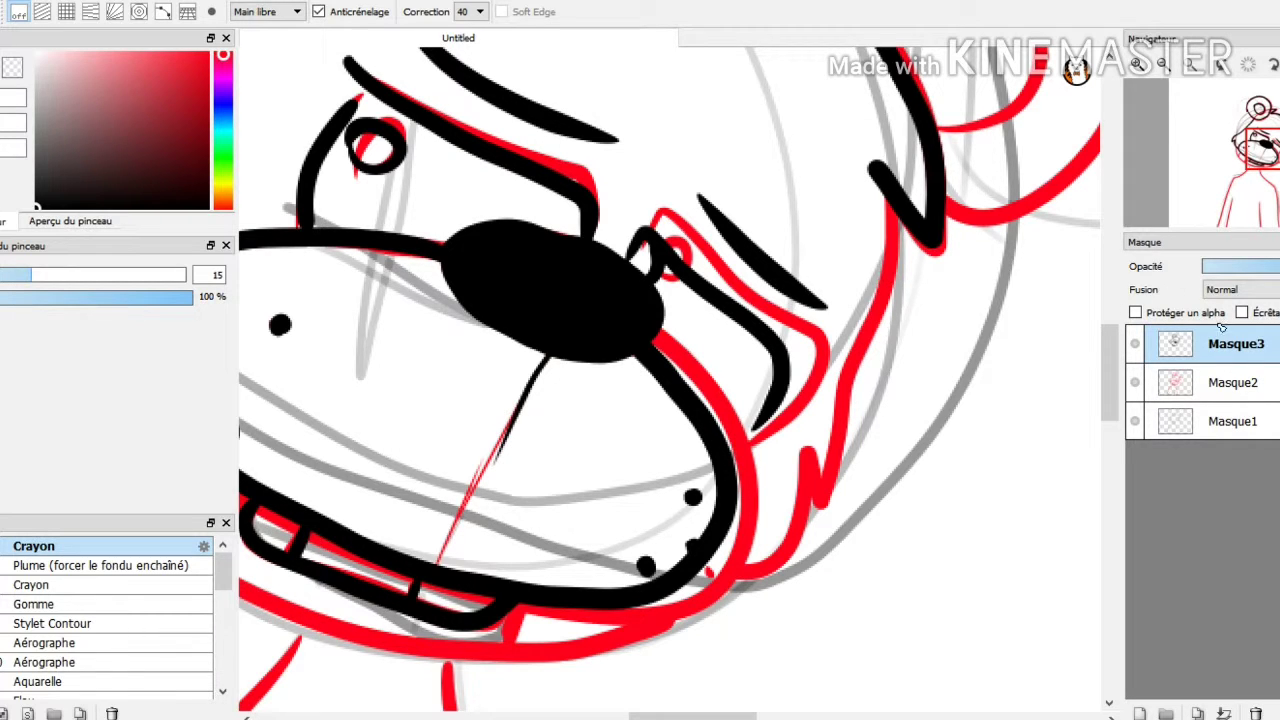
{"action": "mouse_move", "coordinate": [892, 250]}
{"action": "left_mouse_down"}
{"action": "mouse_move", "coordinate": [888, 214]}
{"action": "mouse_move", "coordinate": [902, 262]}
{"action": "mouse_move", "coordinate": [845, 365]}
{"action": "mouse_move", "coordinate": [822, 490]}
{"action": "mouse_move", "coordinate": [790, 522]}
{"action": "mouse_move", "coordinate": [710, 556]}
{"action": "left_mouse_up"}
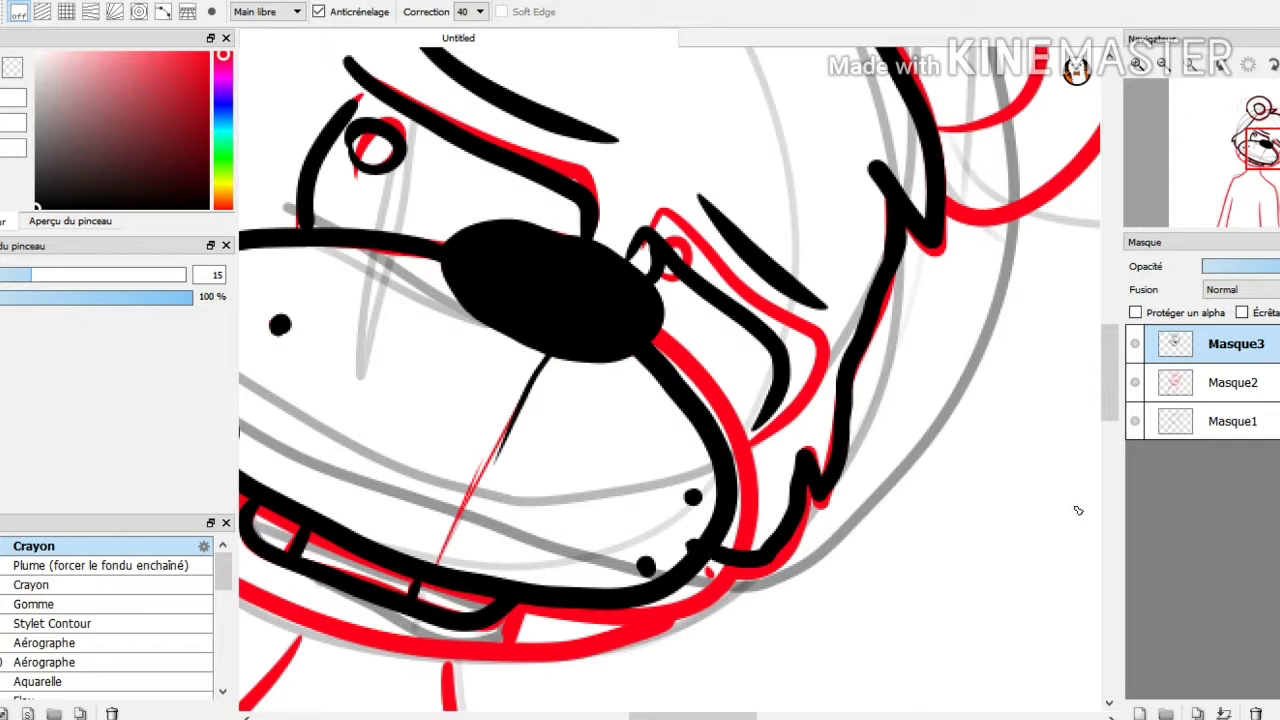
Ink the ear on the right side of the head with its outer curve and inner arc
{"action": "scroll", "coordinate": [605, 497], "scroll_direction": "down", "scroll_amount": 5}
{"action": "scroll", "coordinate": [843, 560], "scroll_direction": "up", "scroll_amount": 3}
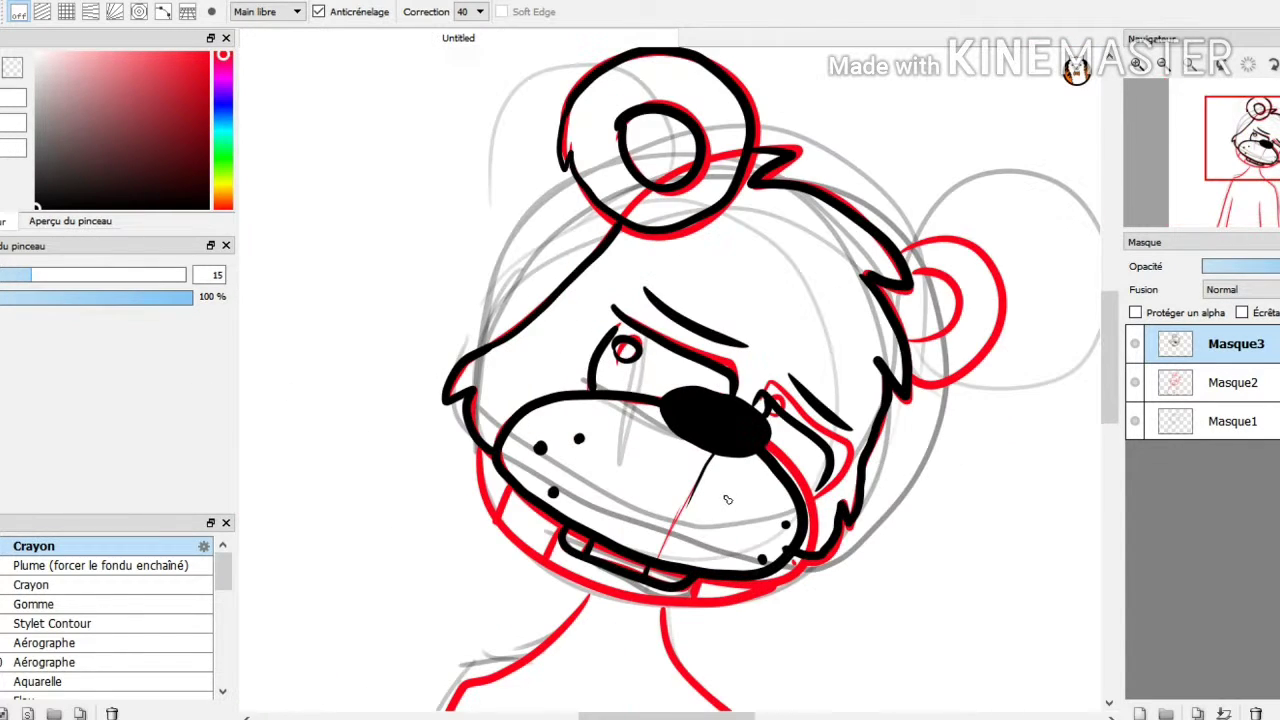
{"action": "scroll", "coordinate": [917, 549], "scroll_direction": "up", "scroll_amount": 5}
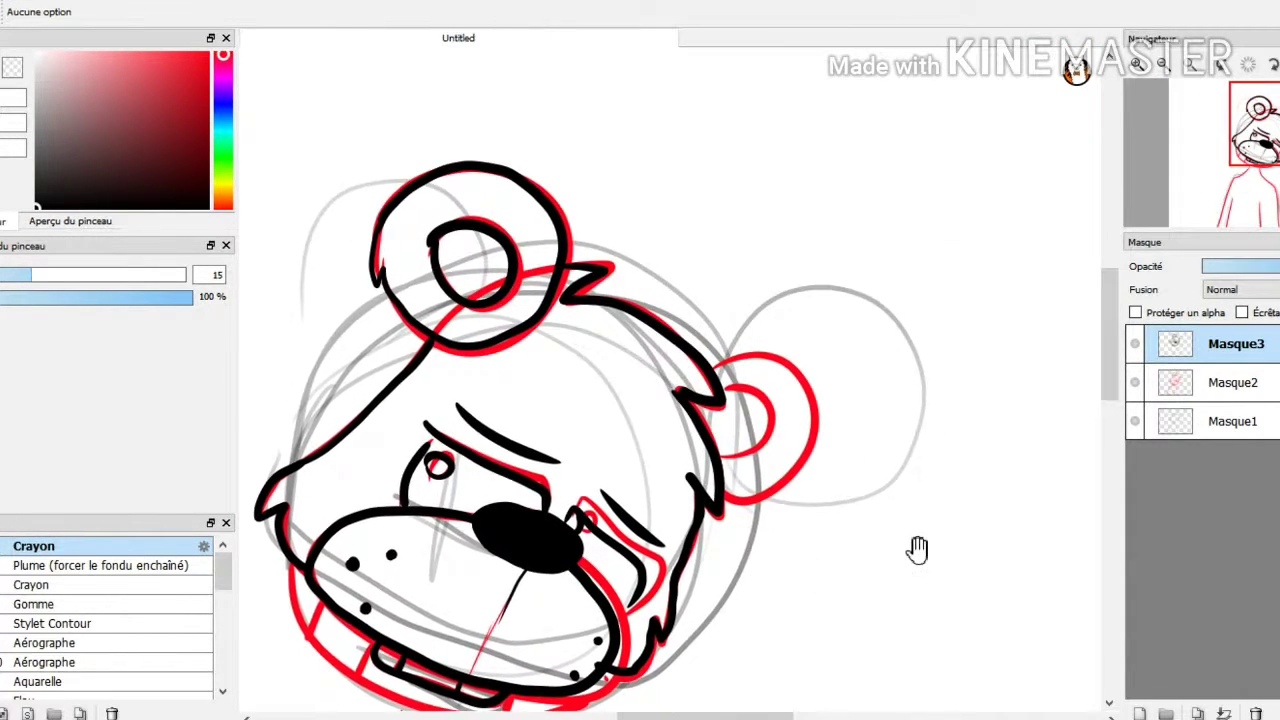
{"action": "left_click", "coordinate": [3, 48]}
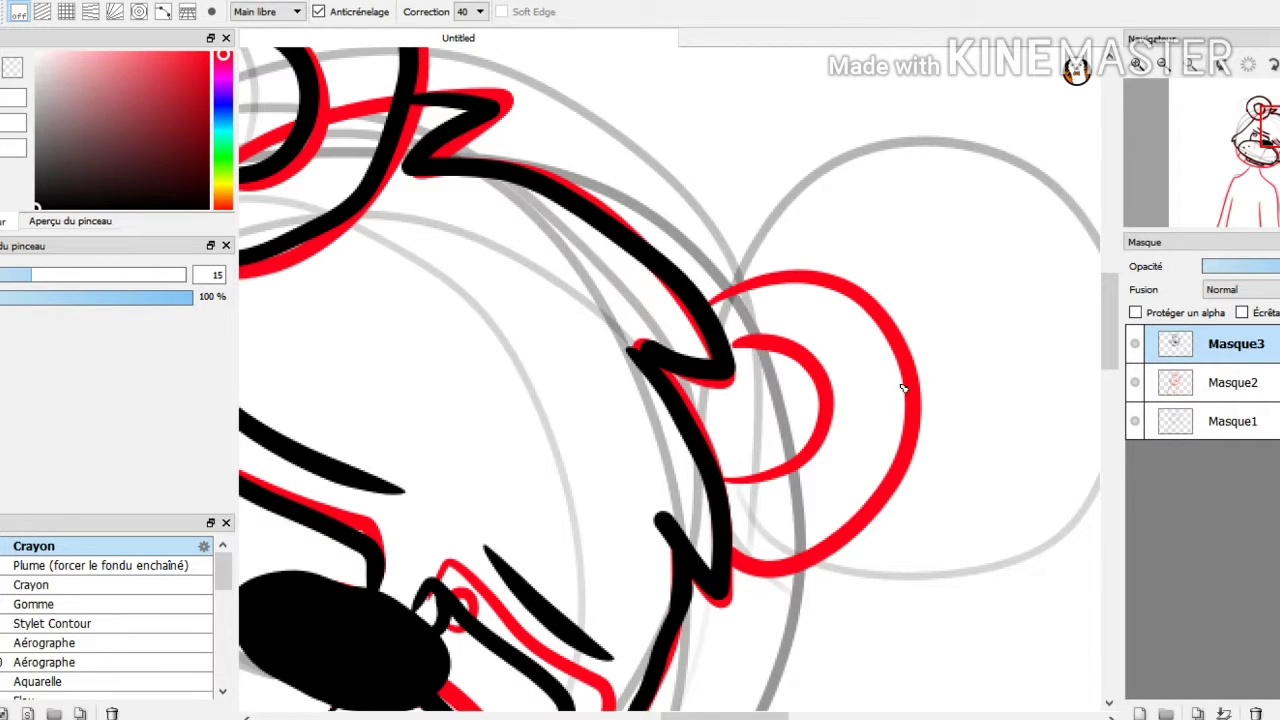
{"action": "mouse_move", "coordinate": [705, 298]}
{"action": "left_mouse_down"}
{"action": "mouse_move", "coordinate": [815, 278]}
{"action": "mouse_move", "coordinate": [903, 393]}
{"action": "left_mouse_up"}
{"action": "mouse_move", "coordinate": [870, 508]}
{"action": "left_mouse_down"}
{"action": "mouse_move", "coordinate": [766, 548]}
{"action": "mouse_move", "coordinate": [735, 545]}
{"action": "left_mouse_up"}
{"action": "mouse_move", "coordinate": [731, 343]}
{"action": "left_mouse_down"}
{"action": "mouse_move", "coordinate": [786, 346]}
{"action": "mouse_move", "coordinate": [797, 463]}
{"action": "left_mouse_up"}
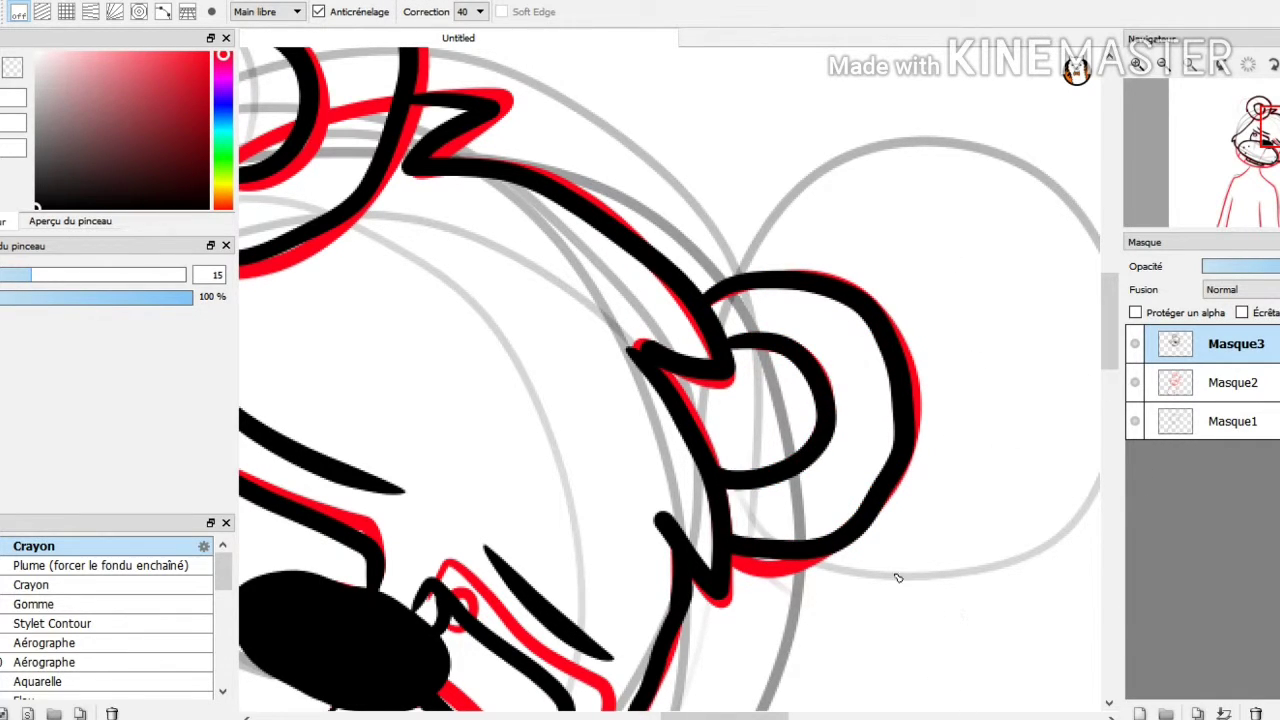
Ink the curved lower jaw from the left cheek tuft under the mouth to the right side of the muzzle
{"action": "scroll", "coordinate": [588, 457], "scroll_direction": "up", "scroll_amount": 2}
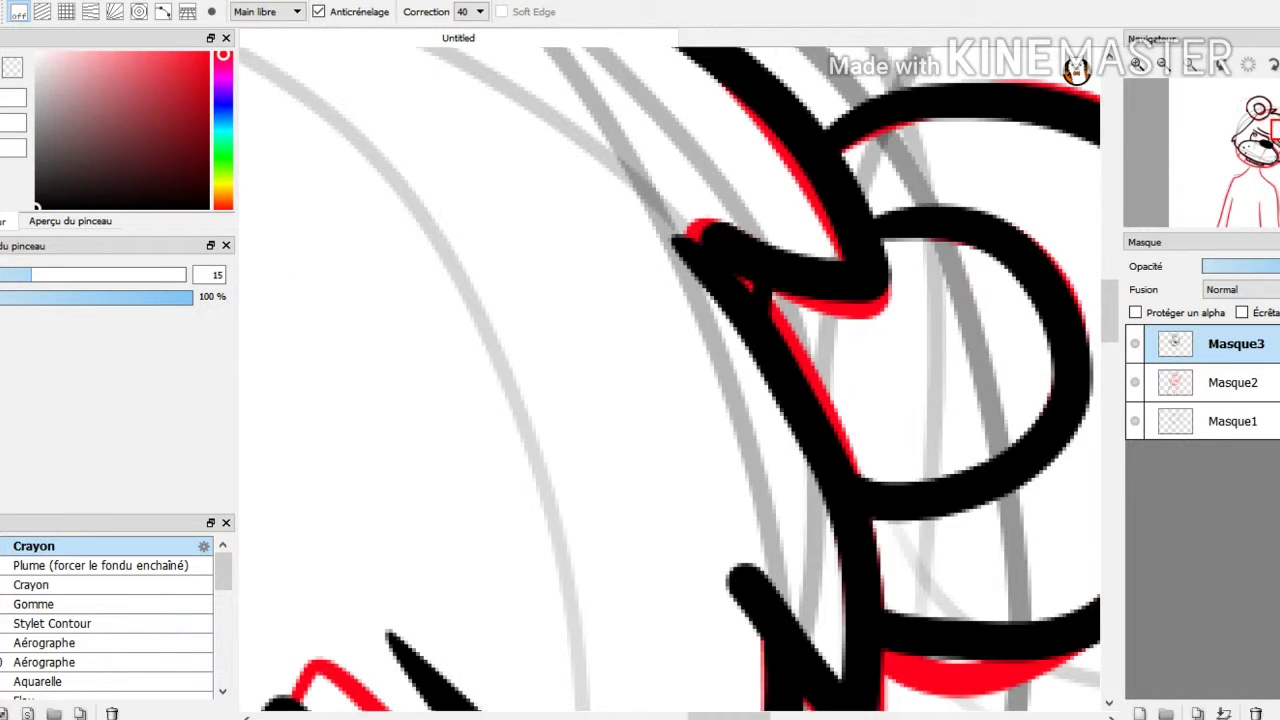
{"action": "key", "text": "space"}
{"action": "left_click_drag", "start_coordinate": [898, 531], "coordinate": [1069, 206]}
{"action": "scroll", "coordinate": [1031, 423], "scroll_direction": "down", "scroll_amount": 4}
{"action": "scroll", "coordinate": [886, 577], "scroll_direction": "down", "scroll_amount": 2}
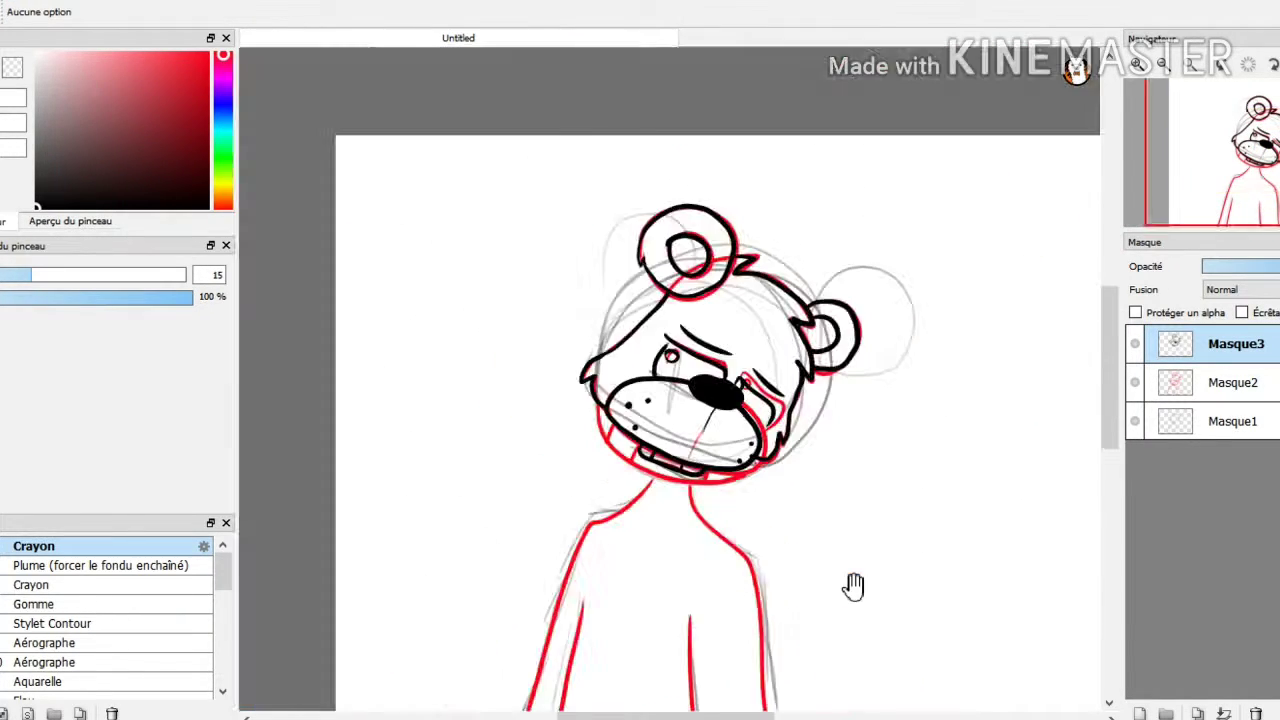
{"action": "scroll", "coordinate": [852, 587], "scroll_direction": "up", "scroll_amount": 4}
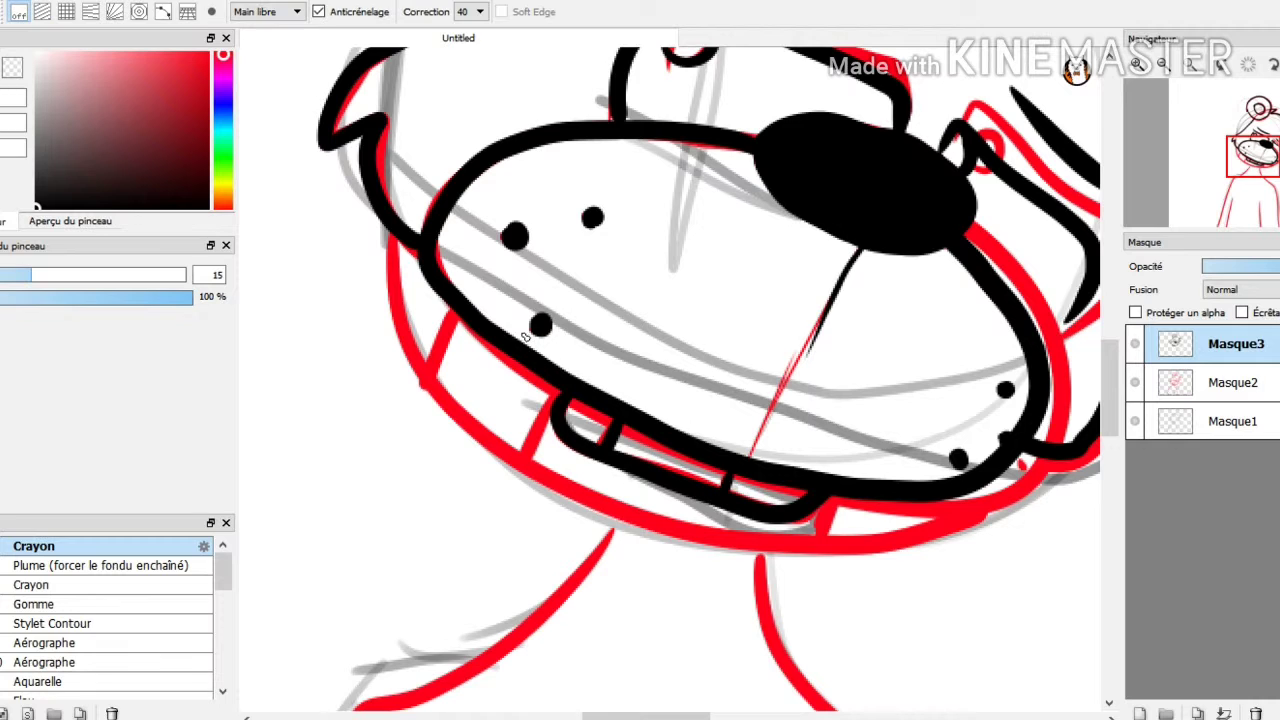
{"action": "mouse_move", "coordinate": [390, 234]}
{"action": "left_mouse_down"}
{"action": "mouse_move", "coordinate": [390, 268]}
{"action": "mouse_move", "coordinate": [454, 396]}
{"action": "mouse_move", "coordinate": [602, 497]}
{"action": "mouse_move", "coordinate": [800, 552]}
{"action": "mouse_move", "coordinate": [955, 515]}
{"action": "mouse_move", "coordinate": [1035, 465]}
{"action": "left_mouse_up"}
{"action": "mouse_move", "coordinate": [510, 314]}
{"action": "left_mouse_down"}
{"action": "mouse_move", "coordinate": [526, 387]}
{"action": "mouse_move", "coordinate": [578, 482]}
{"action": "mouse_move", "coordinate": [653, 561]}
{"action": "mouse_move", "coordinate": [775, 641]}
{"action": "mouse_move", "coordinate": [1004, 696]}
{"action": "mouse_move", "coordinate": [1230, 648]}
{"action": "left_mouse_up"}
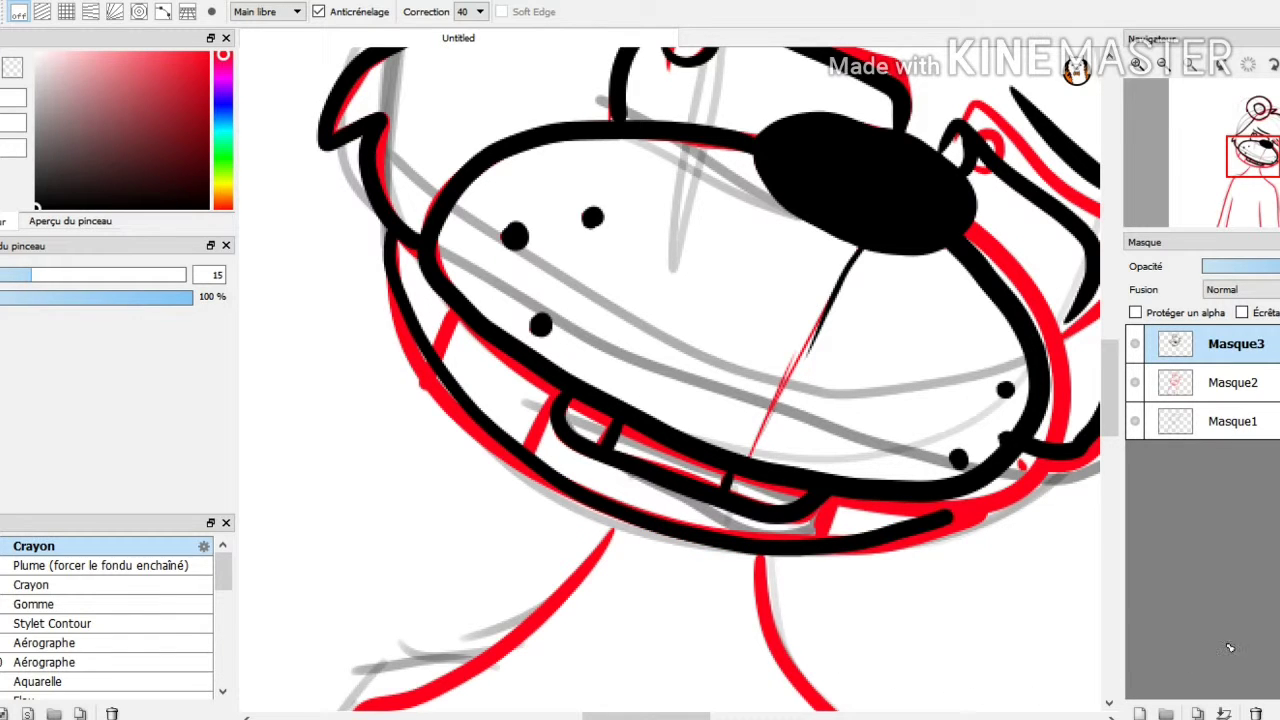
{"action": "left_click_drag", "start_coordinate": [955, 515], "coordinate": [1035, 460]}
Ink three short divider lines between the muzzle and the lower jaw curve
{"action": "left_click_drag", "start_coordinate": [456, 312], "coordinate": [437, 358]}
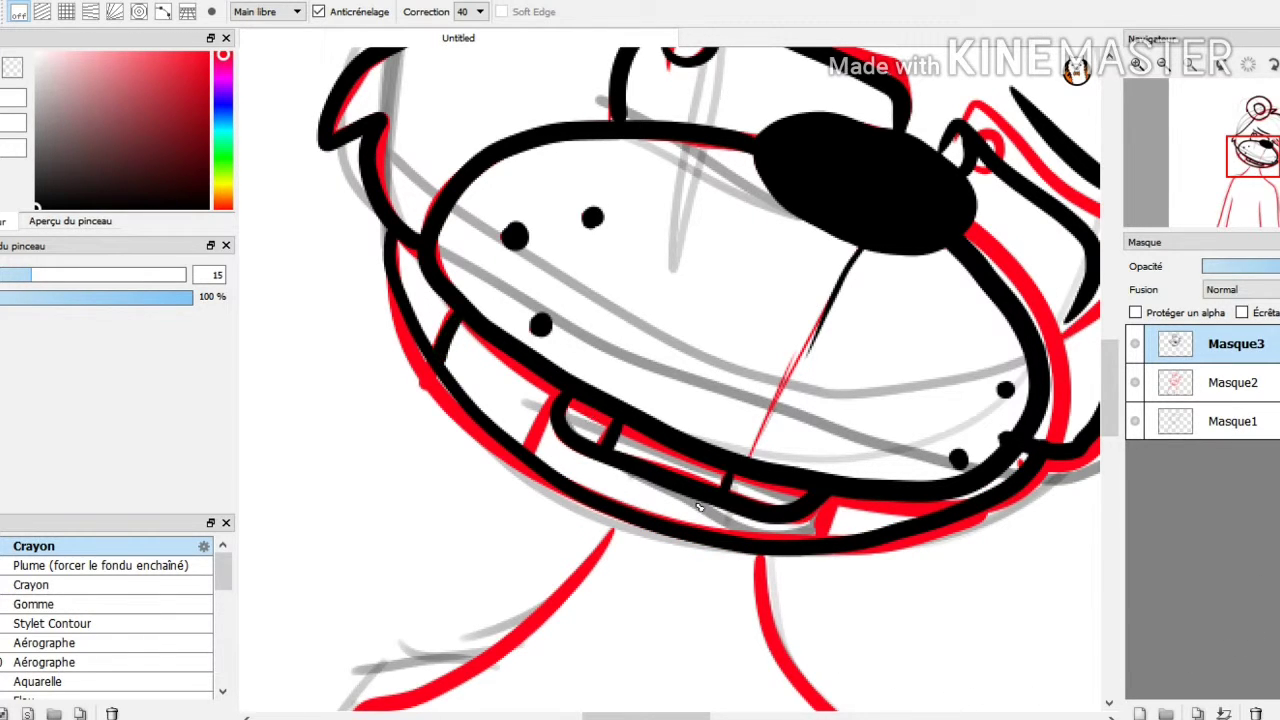
{"action": "left_click_drag", "start_coordinate": [553, 384], "coordinate": [530, 455]}
{"action": "left_click_drag", "start_coordinate": [836, 498], "coordinate": [824, 535]}
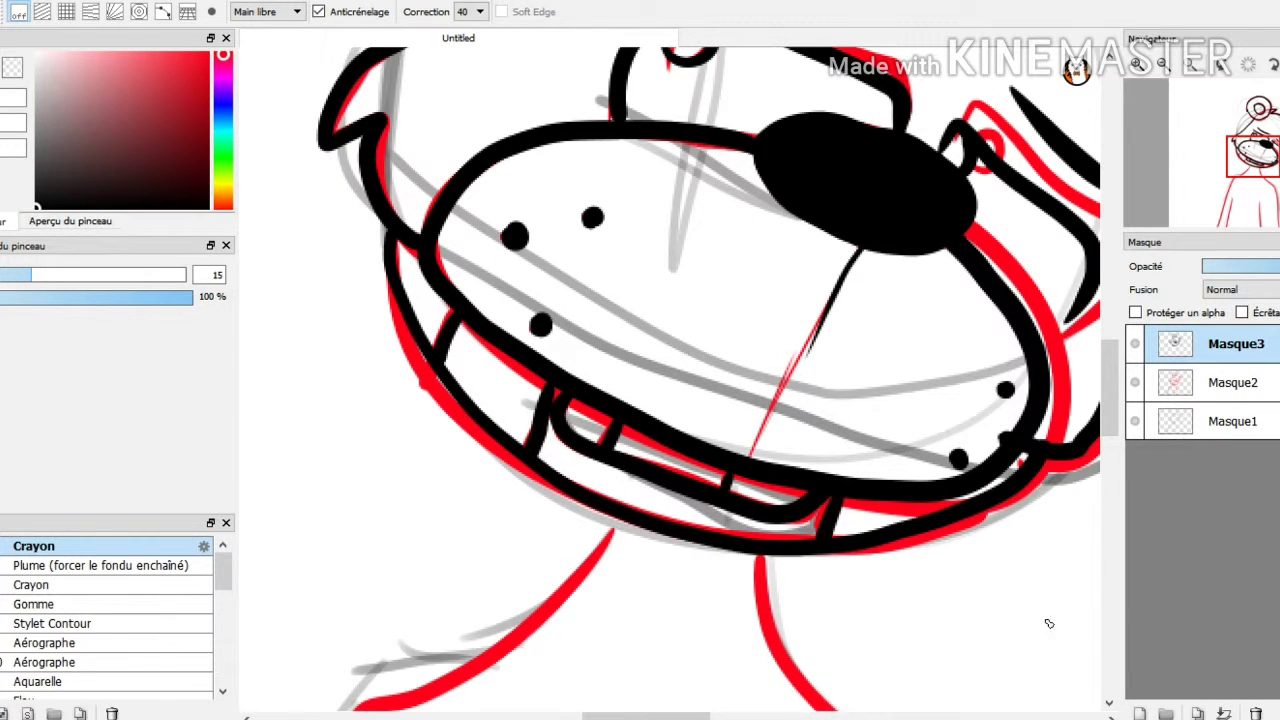
Ink a small tilted top hat with a curved brim and a boxy crown on the head between the ears
{"action": "scroll", "coordinate": [783, 657], "scroll_direction": "down", "scroll_amount": 4}
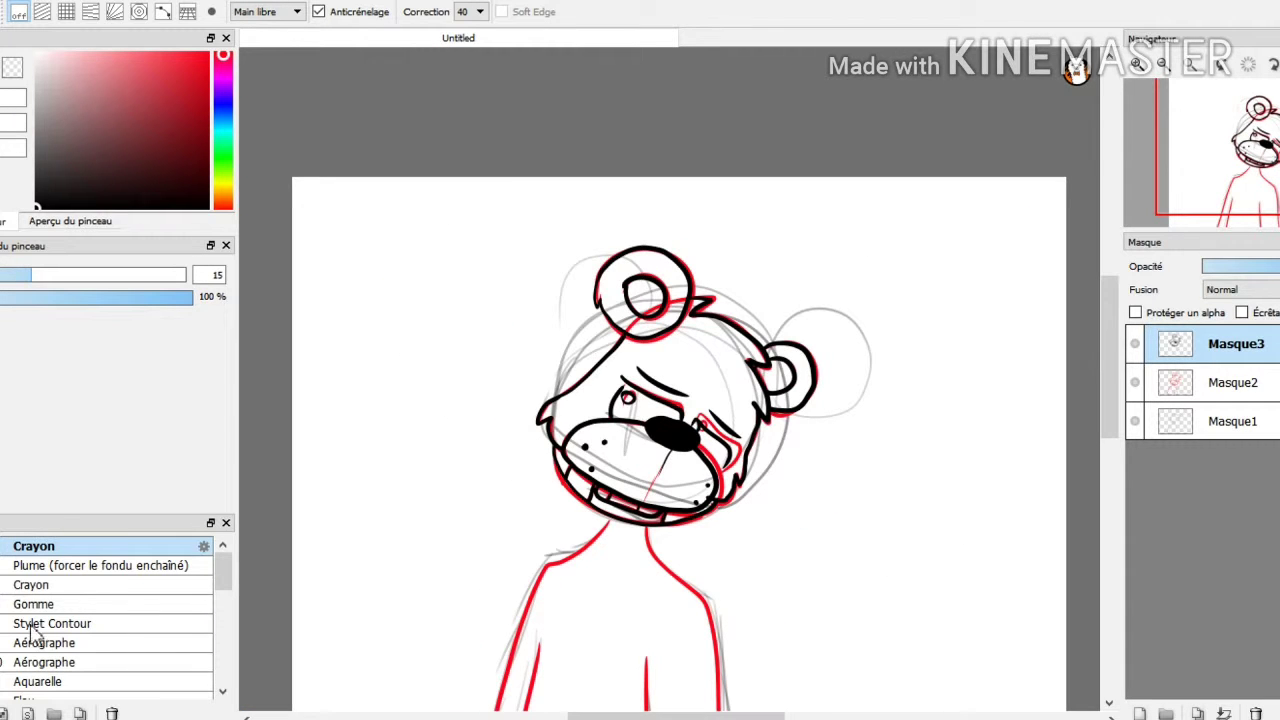
{"action": "left_click", "coordinate": [2, 640]}
{"action": "left_click_drag", "start_coordinate": [958, 416], "coordinate": [931, 493]}
{"action": "scroll", "coordinate": [931, 492], "scroll_direction": "up", "scroll_amount": 6}
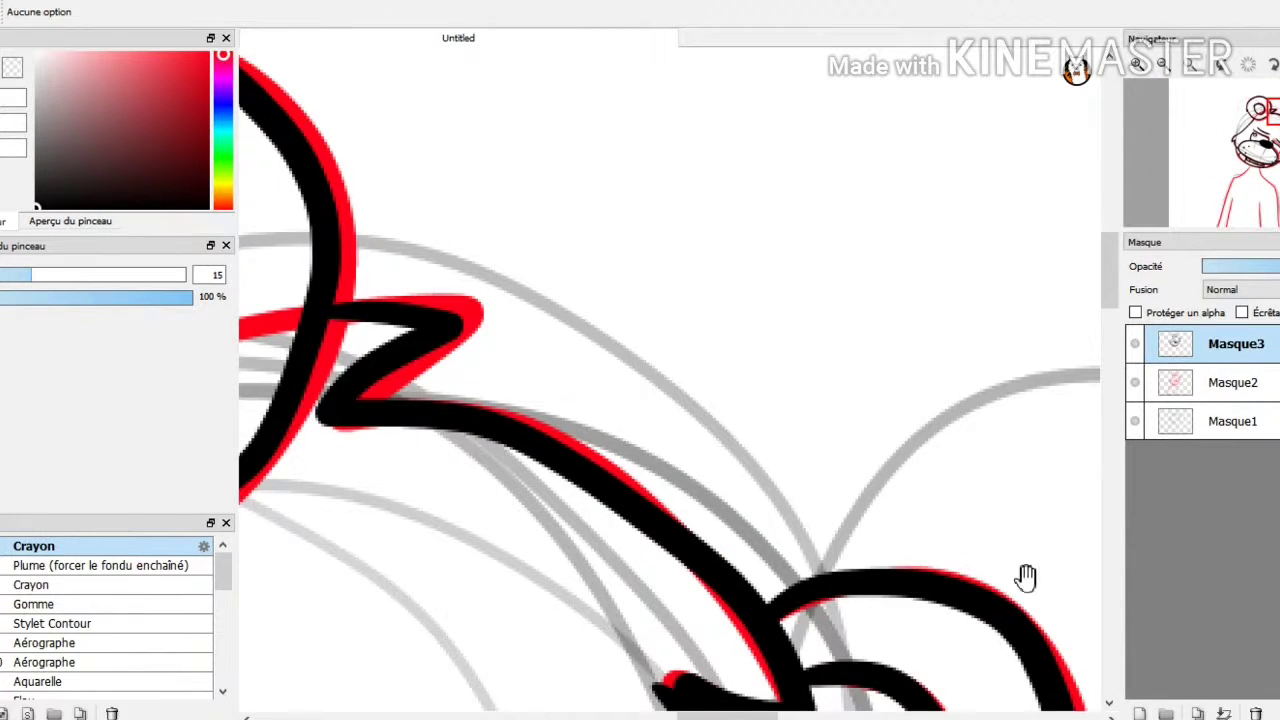
{"action": "key", "text": "b"}
{"action": "mouse_move", "coordinate": [484, 322]}
{"action": "left_mouse_down"}
{"action": "mouse_move", "coordinate": [664, 378]}
{"action": "mouse_move", "coordinate": [904, 486]}
{"action": "mouse_move", "coordinate": [1065, 579]}
{"action": "mouse_move", "coordinate": [1115, 648]}
{"action": "mouse_move", "coordinate": [1100, 682]}
{"action": "left_mouse_up"}
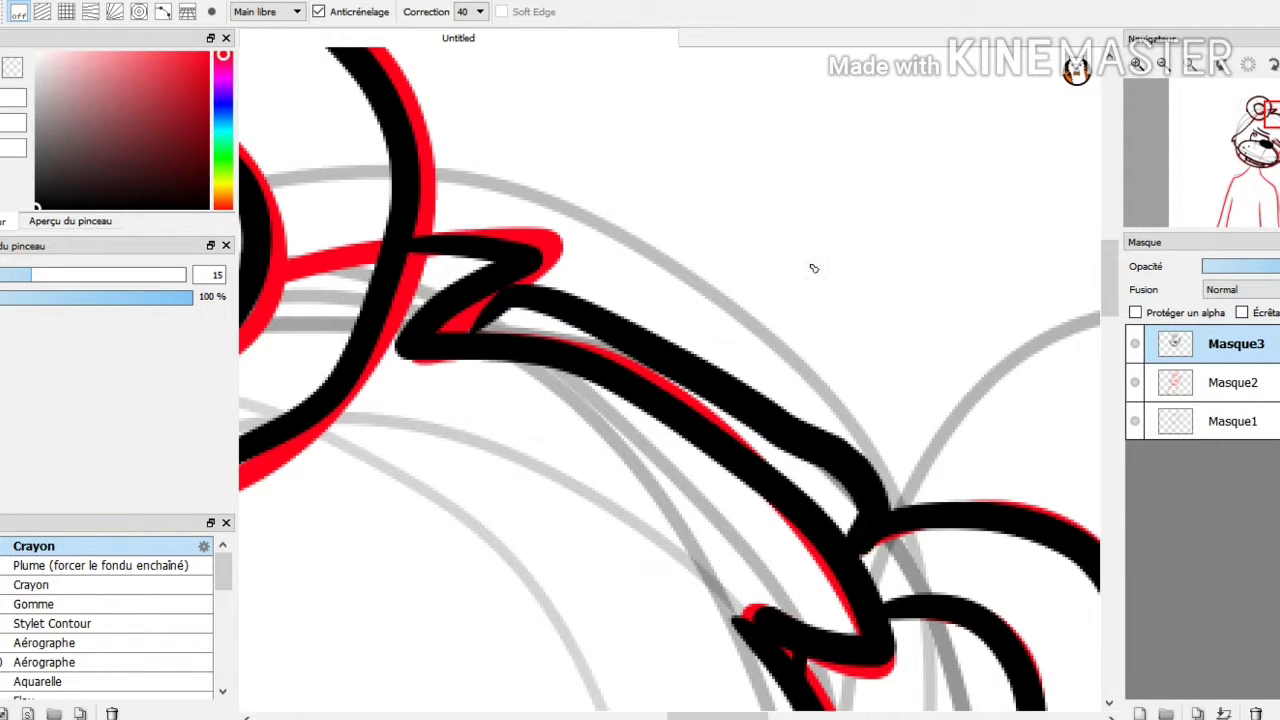
{"action": "mouse_move", "coordinate": [558, 282]}
{"action": "left_mouse_down"}
{"action": "mouse_move", "coordinate": [886, 134]}
{"action": "mouse_move", "coordinate": [1142, 251]}
{"action": "mouse_move", "coordinate": [1065, 557]}
{"action": "mouse_move", "coordinate": [1050, 560]}
{"action": "left_mouse_up"}
{"action": "left_click_drag", "start_coordinate": [722, 342], "coordinate": [757, 297]}
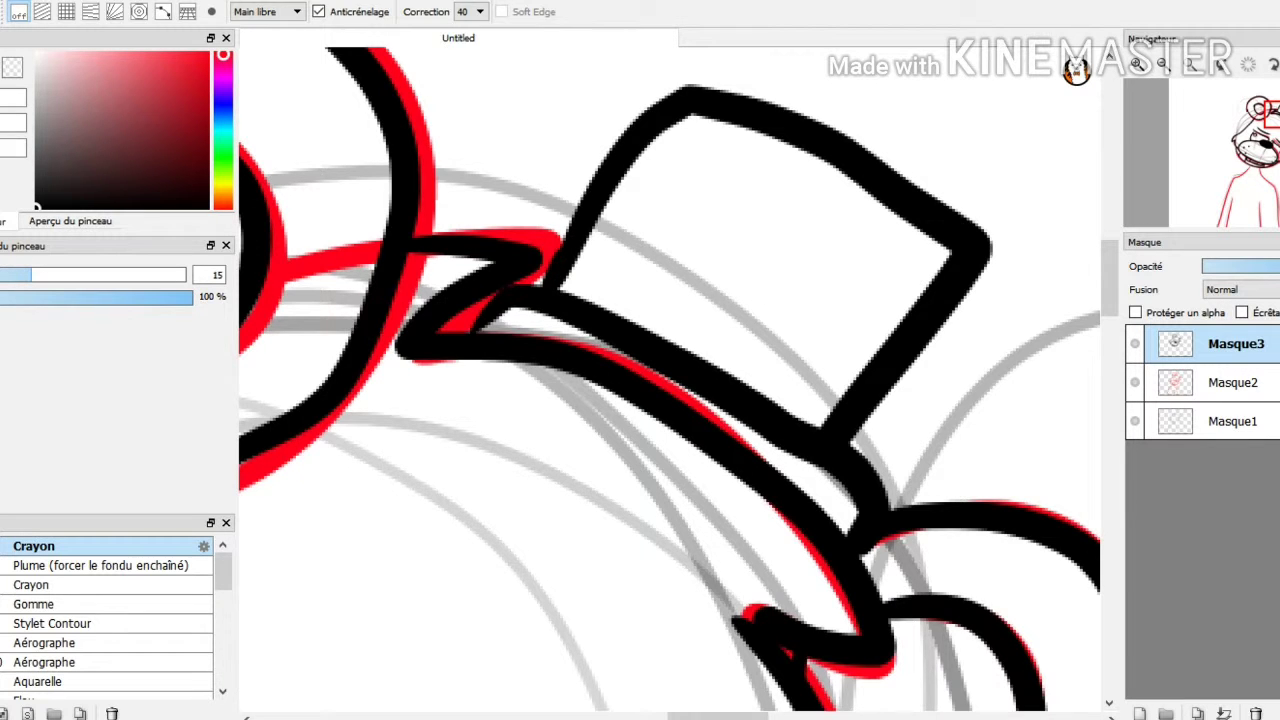
Ink the neck, both shoulders and the outer and inner lines of both arms down to the canvas edge
{"action": "key", "text": "space"}
{"action": "left_click_drag", "start_coordinate": [520, 680], "coordinate": [990, 80]}
{"action": "scroll", "coordinate": [914, 305], "scroll_direction": "down", "scroll_amount": 2}
{"action": "scroll", "coordinate": [1074, 680], "scroll_direction": "down", "scroll_amount": 1}
{"action": "left_click_drag", "start_coordinate": [1074, 680], "coordinate": [931, 334]}
{"action": "scroll", "coordinate": [954, 389], "scroll_direction": "down", "scroll_amount": 1}
{"action": "scroll", "coordinate": [954, 389], "scroll_direction": "down", "scroll_amount": 1}
{"action": "scroll", "coordinate": [954, 387], "scroll_direction": "up", "scroll_amount": 2}
{"action": "scroll", "coordinate": [954, 387], "scroll_direction": "up", "scroll_amount": 1}
{"action": "scroll", "coordinate": [917, 414], "scroll_direction": "down", "scroll_amount": 1}
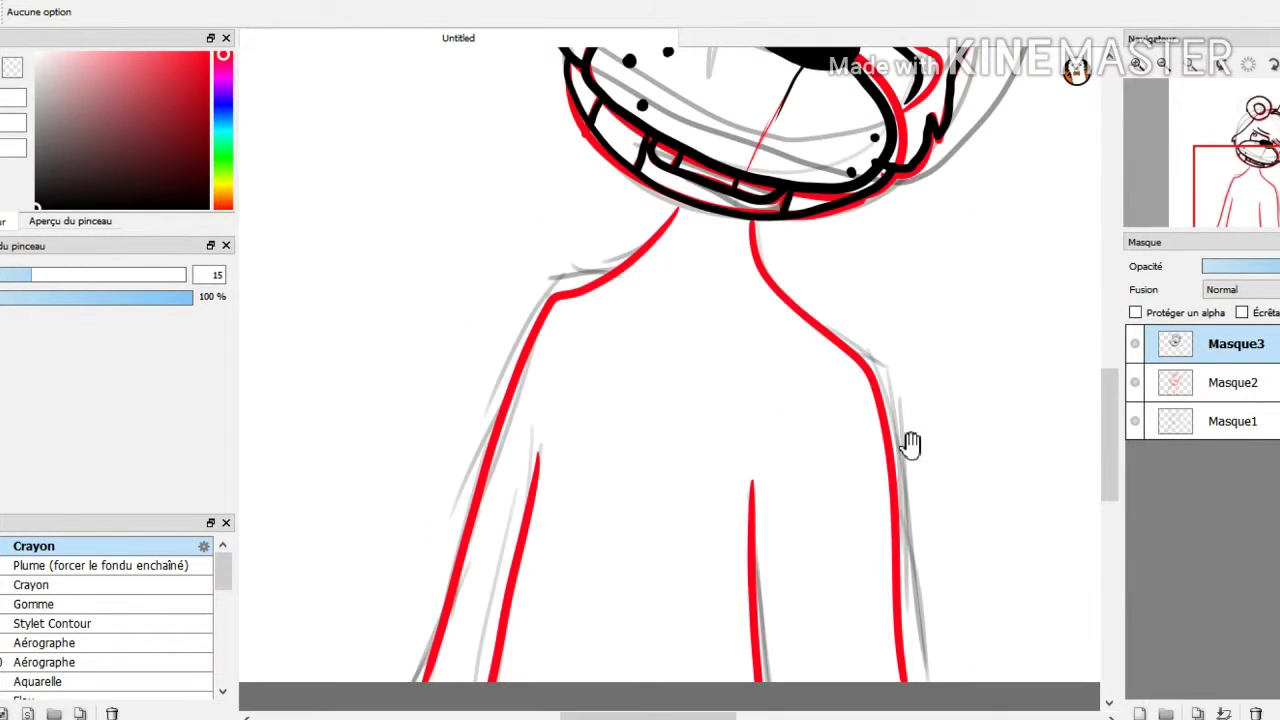
{"action": "left_click", "coordinate": [1, 70]}
{"action": "left_click_drag", "start_coordinate": [751, 482], "coordinate": [746, 684]}
{"action": "mouse_move", "coordinate": [750, 222]}
{"action": "left_mouse_down"}
{"action": "mouse_move", "coordinate": [766, 292]}
{"action": "mouse_move", "coordinate": [866, 380]}
{"action": "mouse_move", "coordinate": [886, 684]}
{"action": "left_mouse_up"}
{"action": "mouse_move", "coordinate": [676, 205]}
{"action": "left_mouse_down"}
{"action": "mouse_move", "coordinate": [645, 250]}
{"action": "mouse_move", "coordinate": [550, 300]}
{"action": "mouse_move", "coordinate": [478, 470]}
{"action": "mouse_move", "coordinate": [425, 684]}
{"action": "left_mouse_up"}
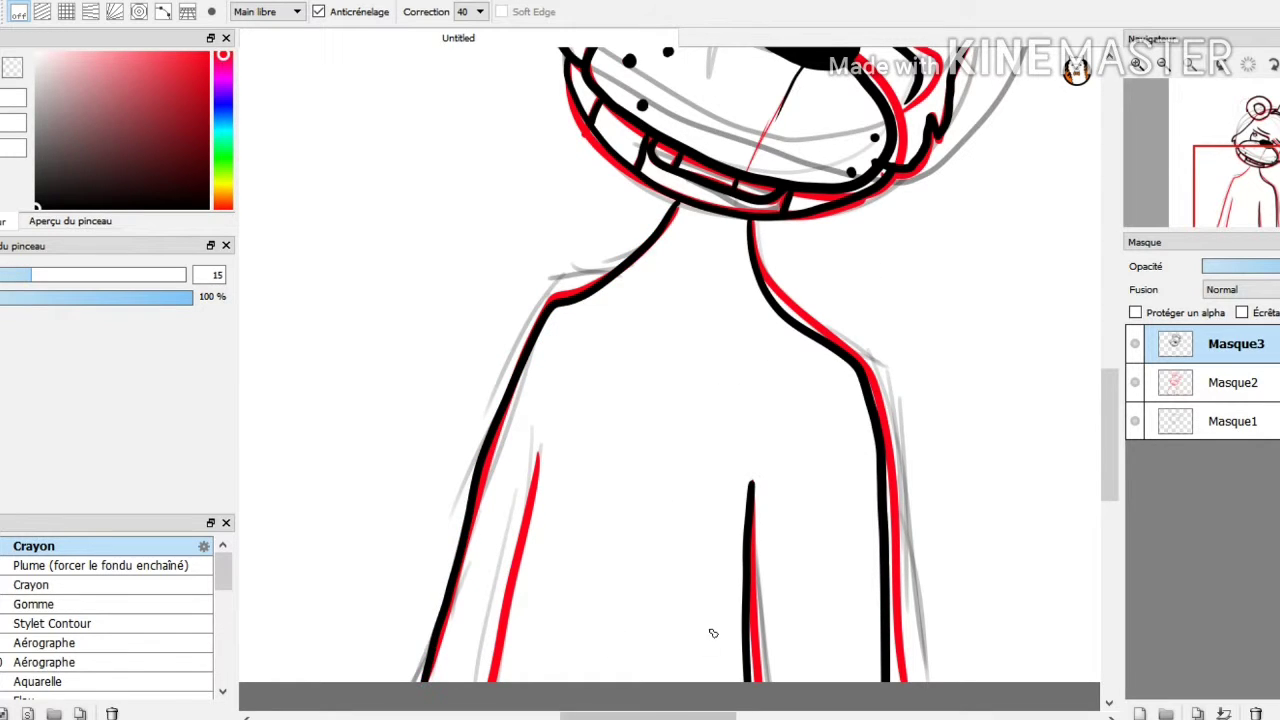
{"action": "left_click_drag", "start_coordinate": [538, 456], "coordinate": [476, 684]}
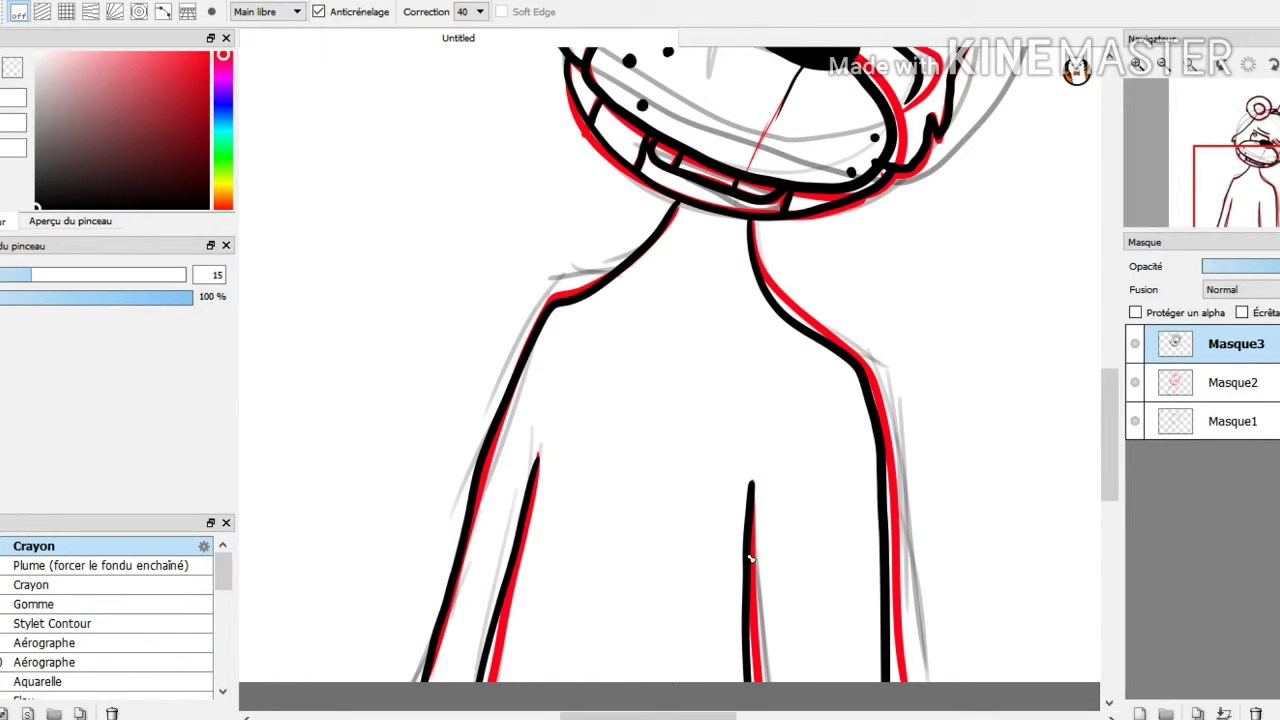
Close the open gaps in both eye outlines with short white pencil strokes
{"action": "scroll", "coordinate": [751, 559], "scroll_direction": "down", "scroll_amount": 5}
{"action": "key", "text": "space"}
{"action": "left_click_drag", "start_coordinate": [769, 455], "coordinate": [803, 618]}
{"action": "scroll", "coordinate": [803, 617], "scroll_direction": "down", "scroll_amount": 1}
{"action": "scroll", "coordinate": [803, 616], "scroll_direction": "up", "scroll_amount": 2}
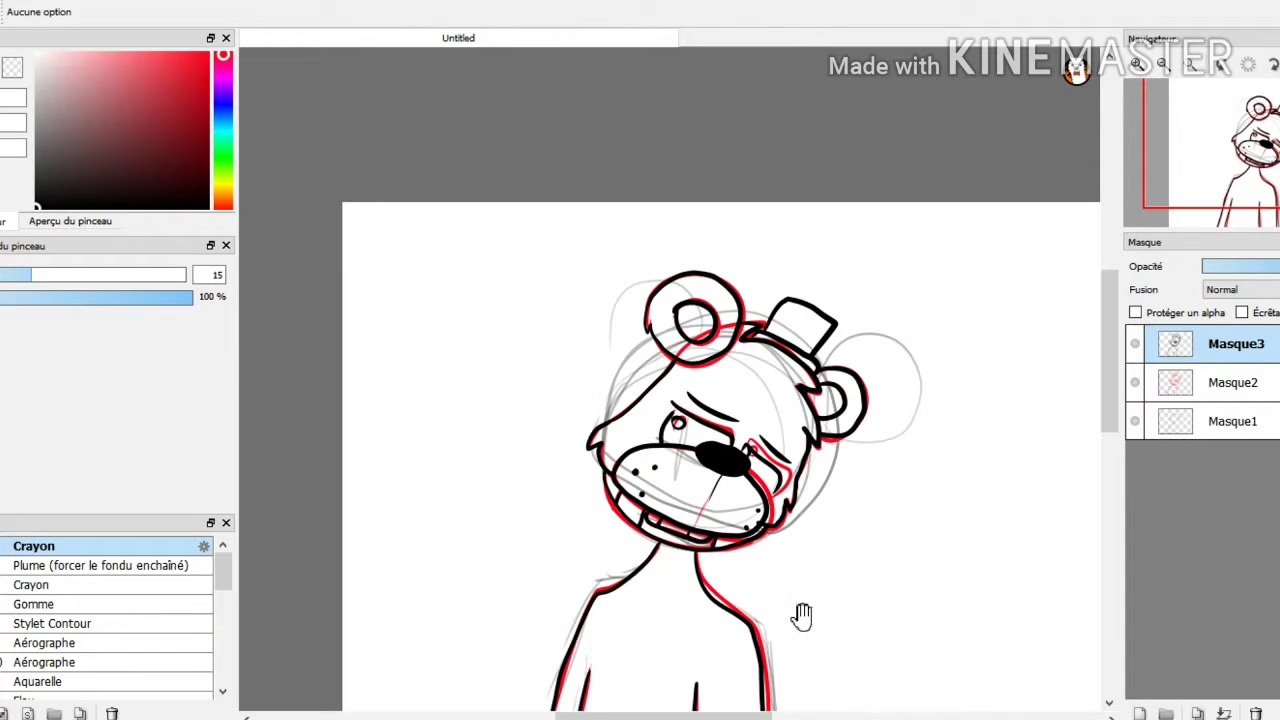
{"action": "left_click_drag", "start_coordinate": [857, 705], "coordinate": [830, 612]}
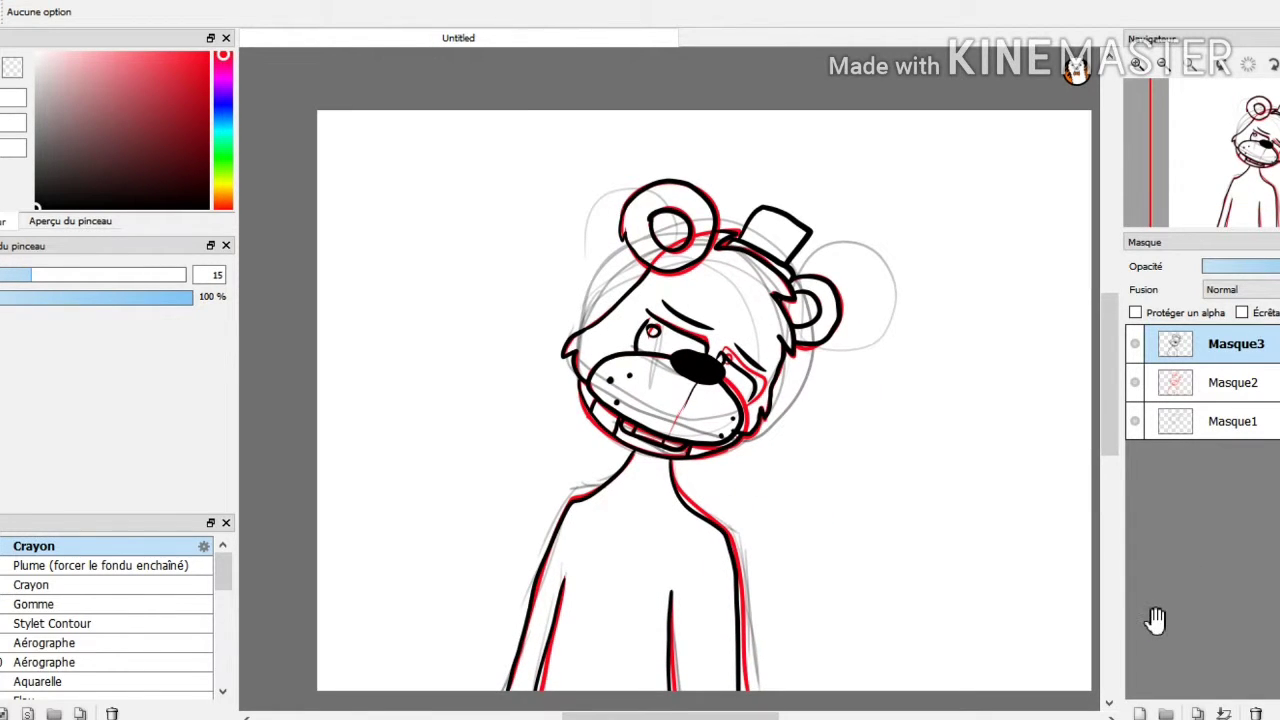
{"action": "scroll", "coordinate": [927, 516], "scroll_direction": "up", "scroll_amount": 5}
{"action": "left_click_drag", "start_coordinate": [927, 516], "coordinate": [1279, 719]}
{"action": "scroll", "coordinate": [1083, 628], "scroll_direction": "up", "scroll_amount": 1}
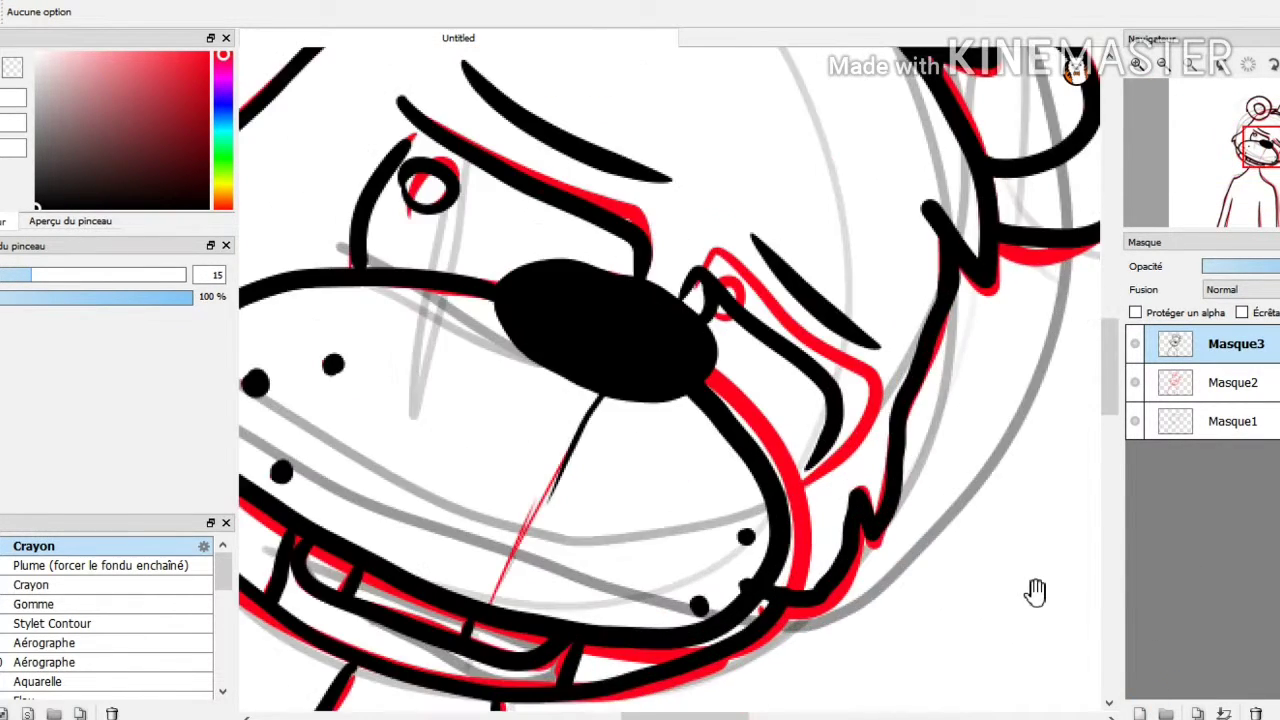
{"action": "key", "text": "b"}
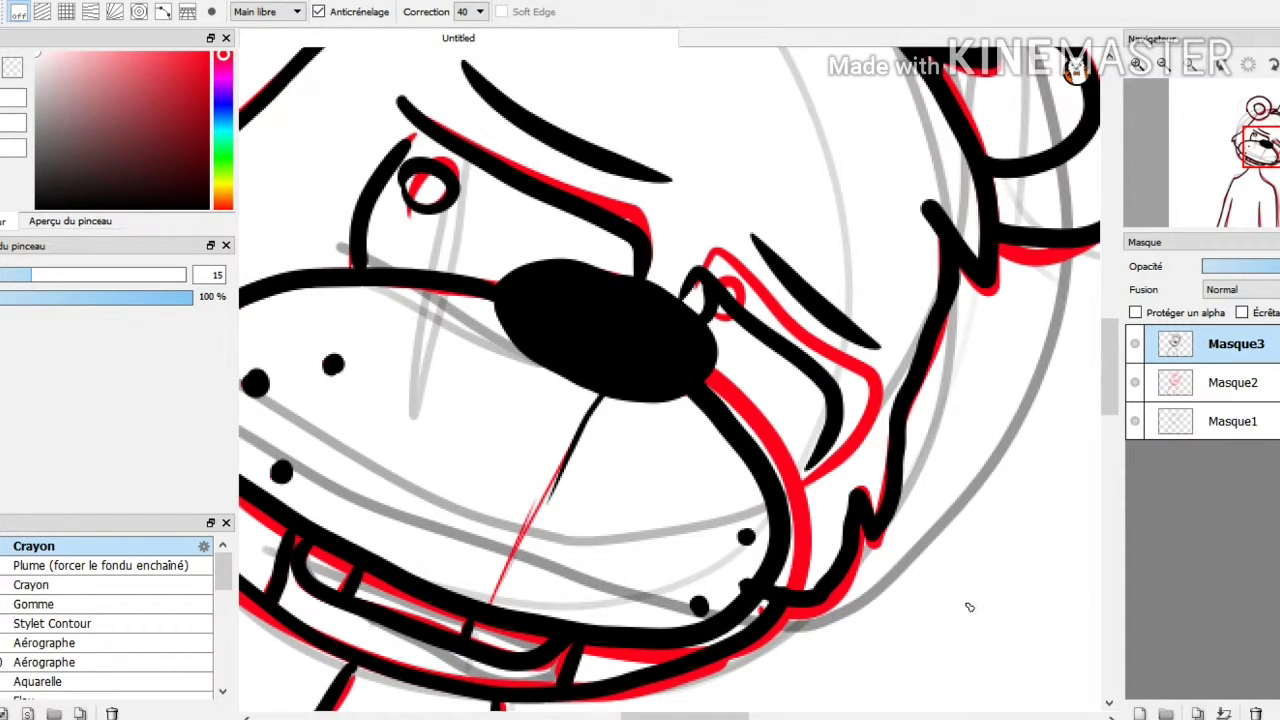
{"action": "left_click_drag", "start_coordinate": [1014, 612], "coordinate": [987, 640]}
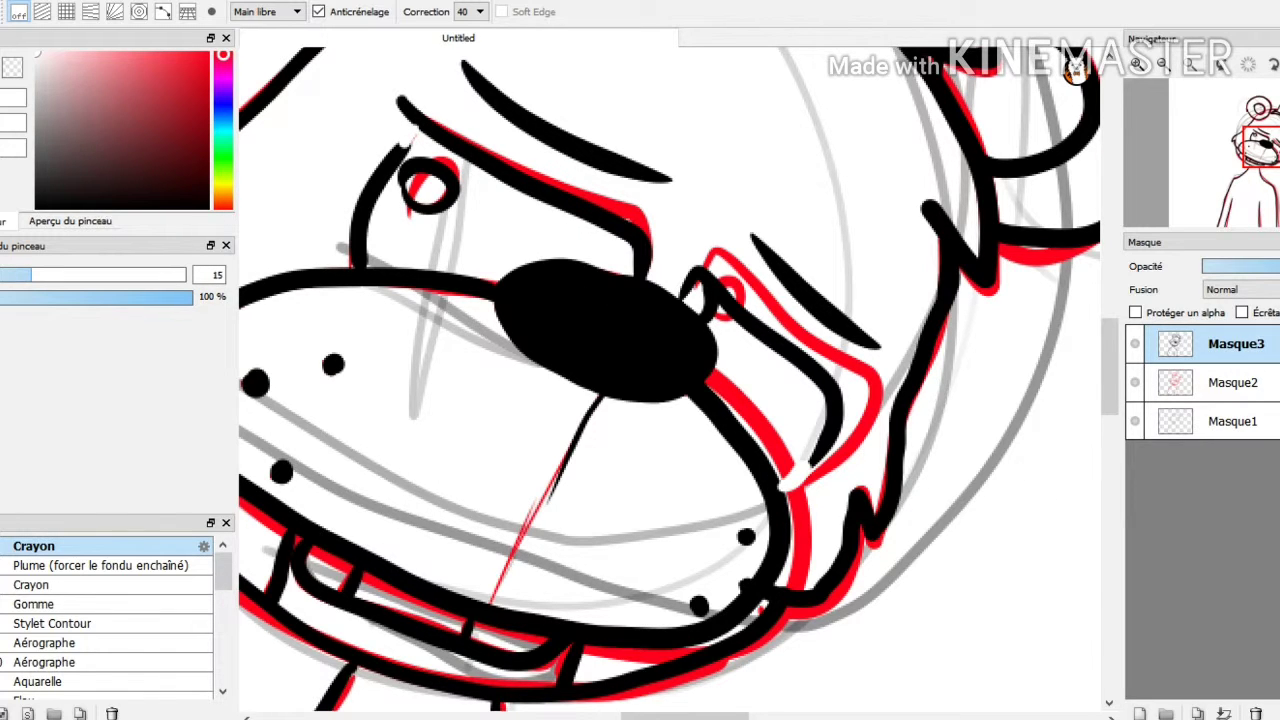
Try to fill the upper face with a light orange-brown, then undo the fill
{"action": "key", "text": "g"}
{"action": "left_click_drag", "start_coordinate": [305, 98], "coordinate": [305, 259]}
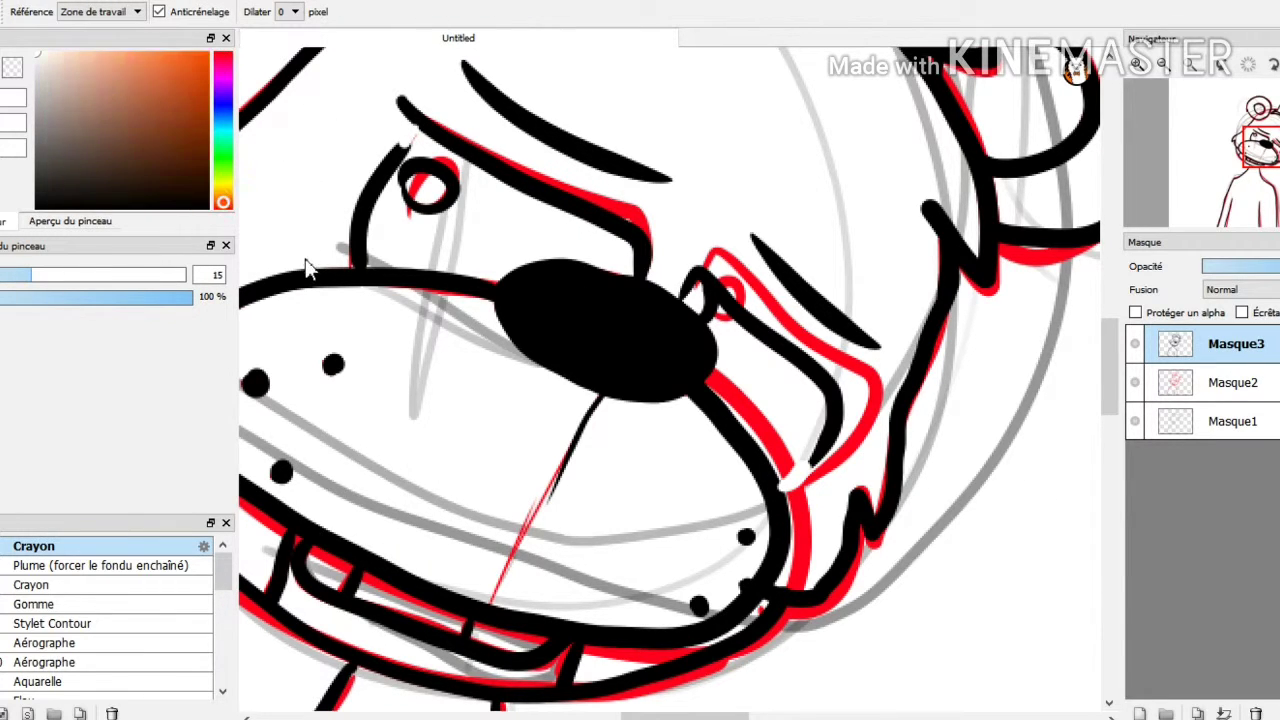
{"action": "left_click", "coordinate": [880, 200]}
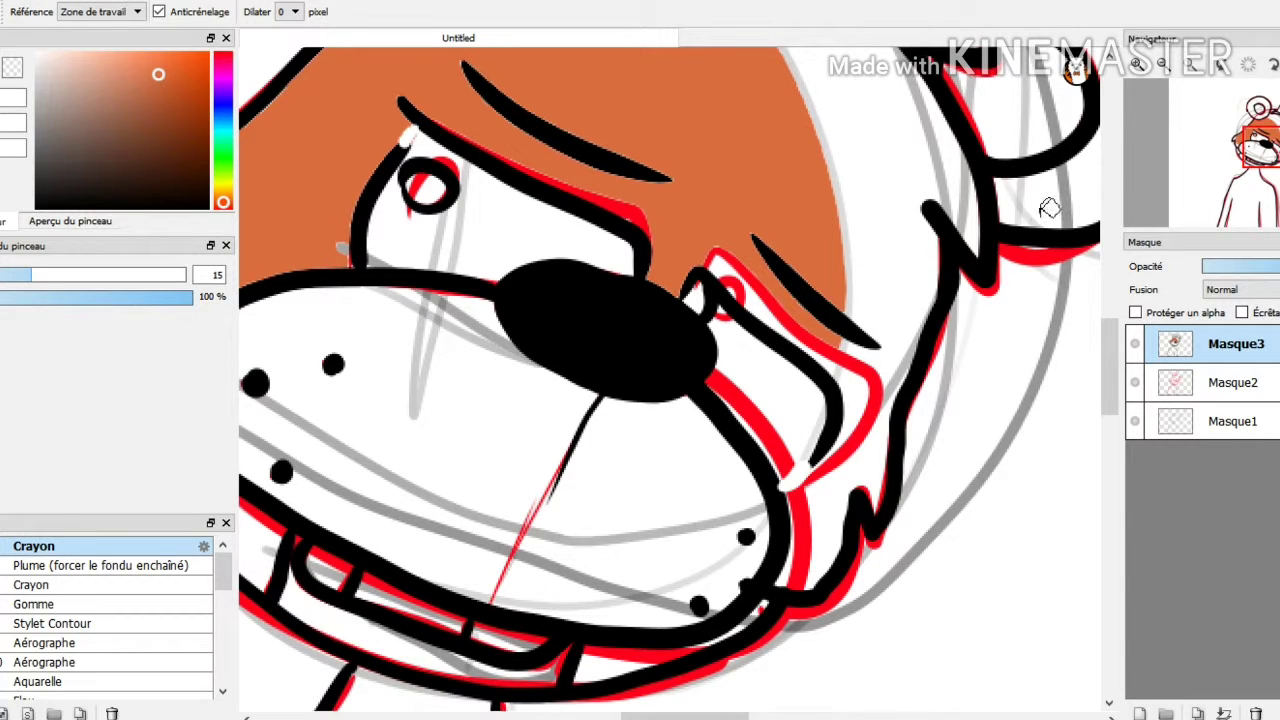
{"action": "key", "text": "ctrl+z"}
{"action": "key", "text": "ctrl+z"}
Choose a darker orange-brown colour and delete the two sketch layers, Masque1 and Masque2
{"action": "mouse_move", "coordinate": [238, 95]}
{"action": "left_mouse_down"}
{"action": "mouse_move", "coordinate": [250, 124]}
{"action": "mouse_move", "coordinate": [259, 115]}
{"action": "mouse_move", "coordinate": [266, 160]}
{"action": "mouse_move", "coordinate": [241, 161]}
{"action": "left_mouse_up"}
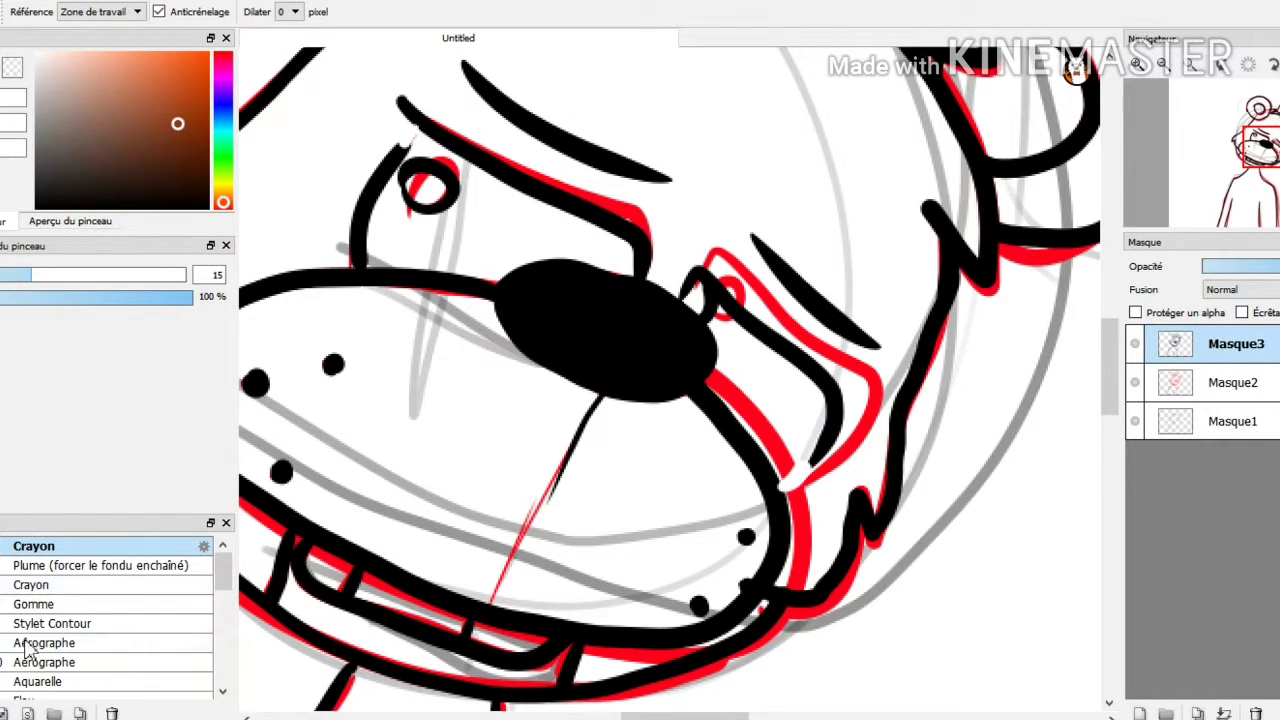
{"action": "left_click", "coordinate": [2, 655]}
{"action": "left_click_drag", "start_coordinate": [743, 543], "coordinate": [1046, 343]}
{"action": "scroll", "coordinate": [1046, 343], "scroll_direction": "down", "scroll_amount": 3}
{"action": "left_click_drag", "start_coordinate": [956, 563], "coordinate": [945, 630]}
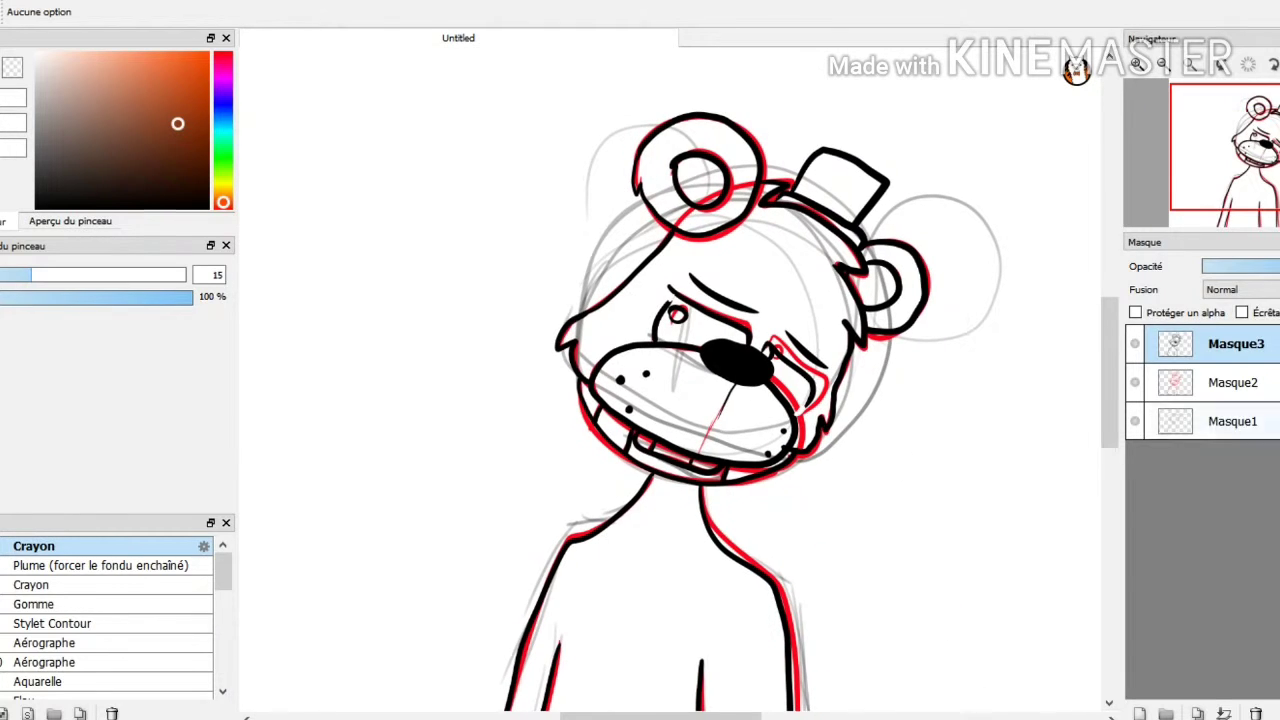
{"action": "left_click", "coordinate": [1236, 421]}
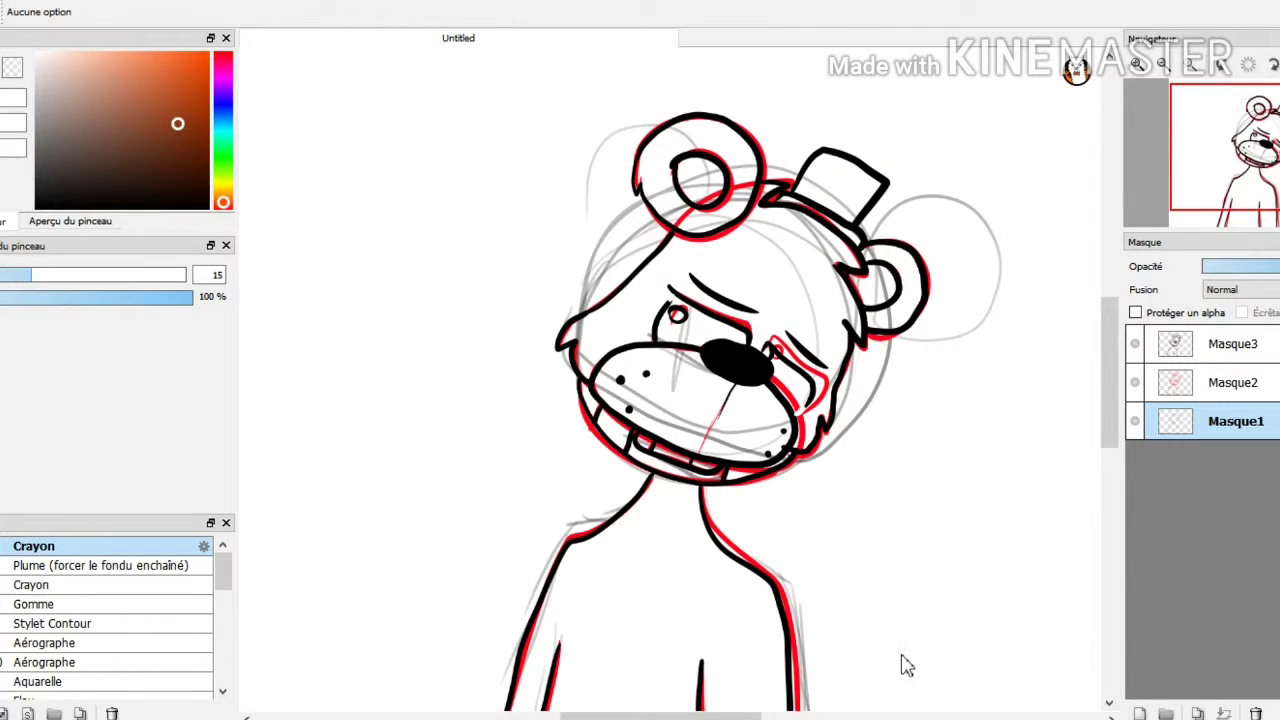
{"action": "left_click", "coordinate": [1256, 713]}
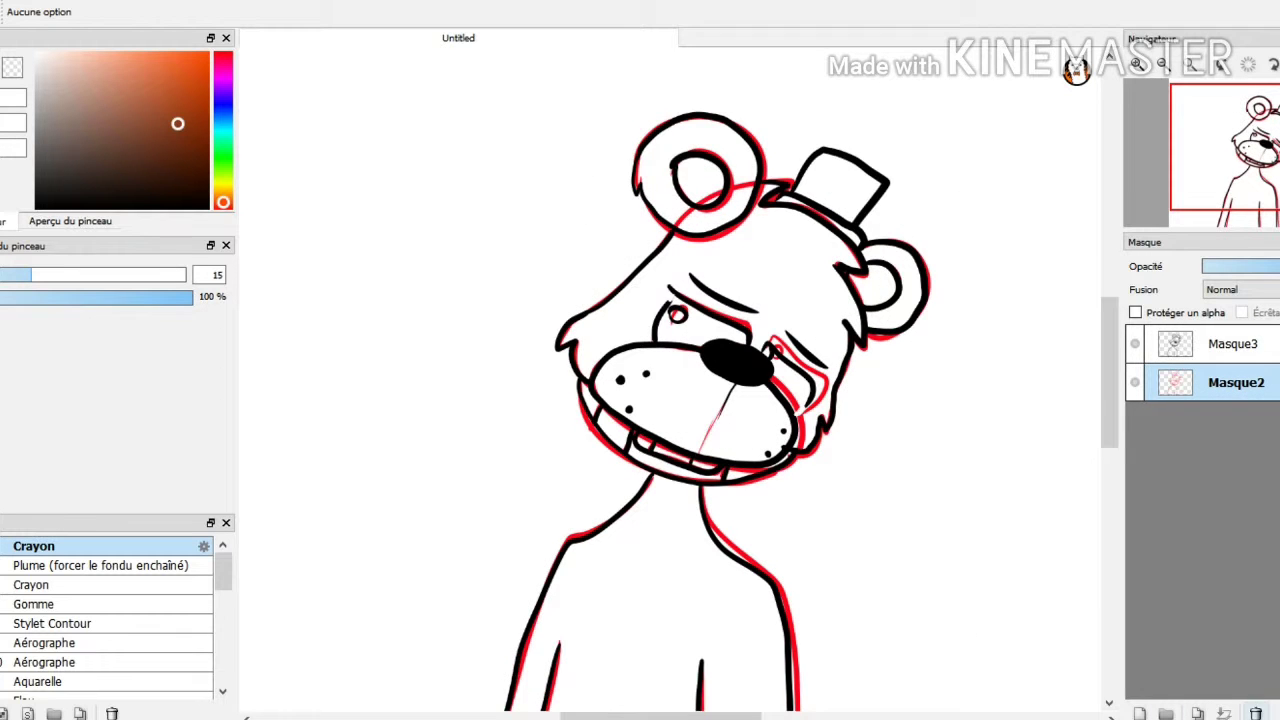
{"action": "left_click", "coordinate": [1256, 713]}
Fill the head and both outer ears with dark brown, and the body and middle of the lower jaw with light grey
{"action": "mouse_move", "coordinate": [719, 634]}
{"action": "left_mouse_down"}
{"action": "mouse_move", "coordinate": [728, 561]}
{"action": "mouse_move", "coordinate": [727, 586]}
{"action": "left_mouse_up"}
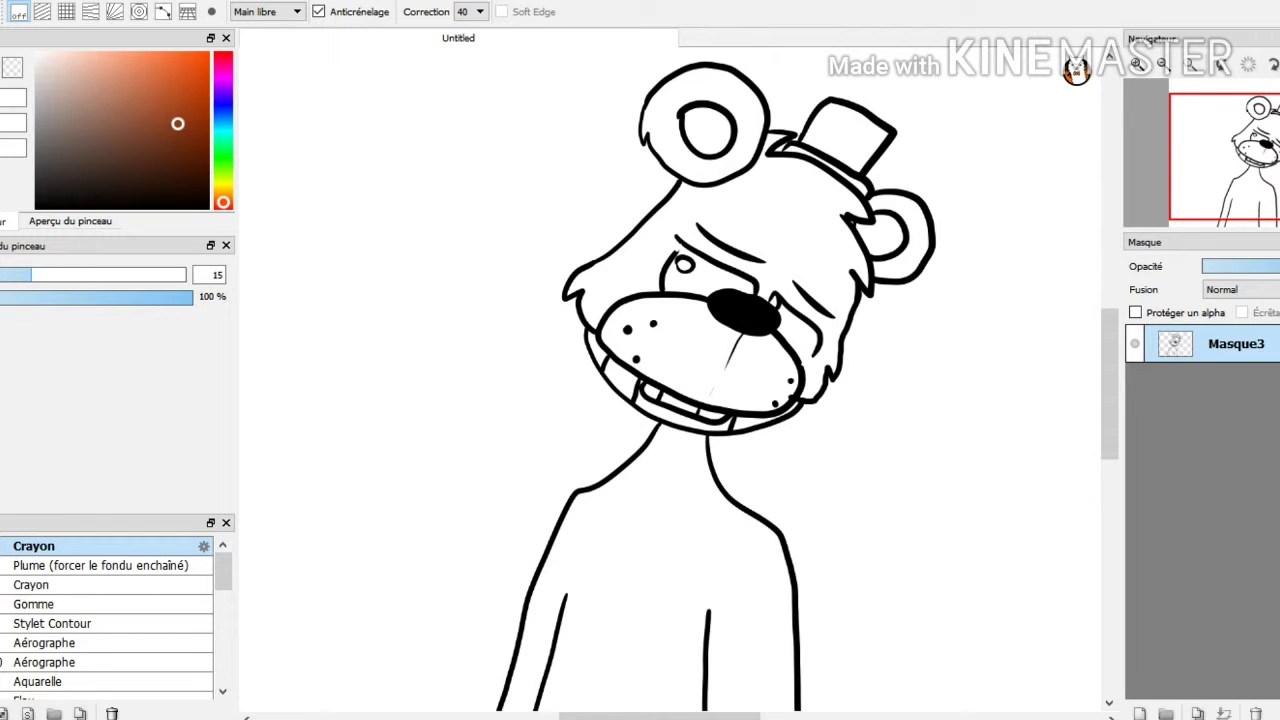
{"action": "key", "text": "g"}
{"action": "left_click", "coordinate": [742, 260]}
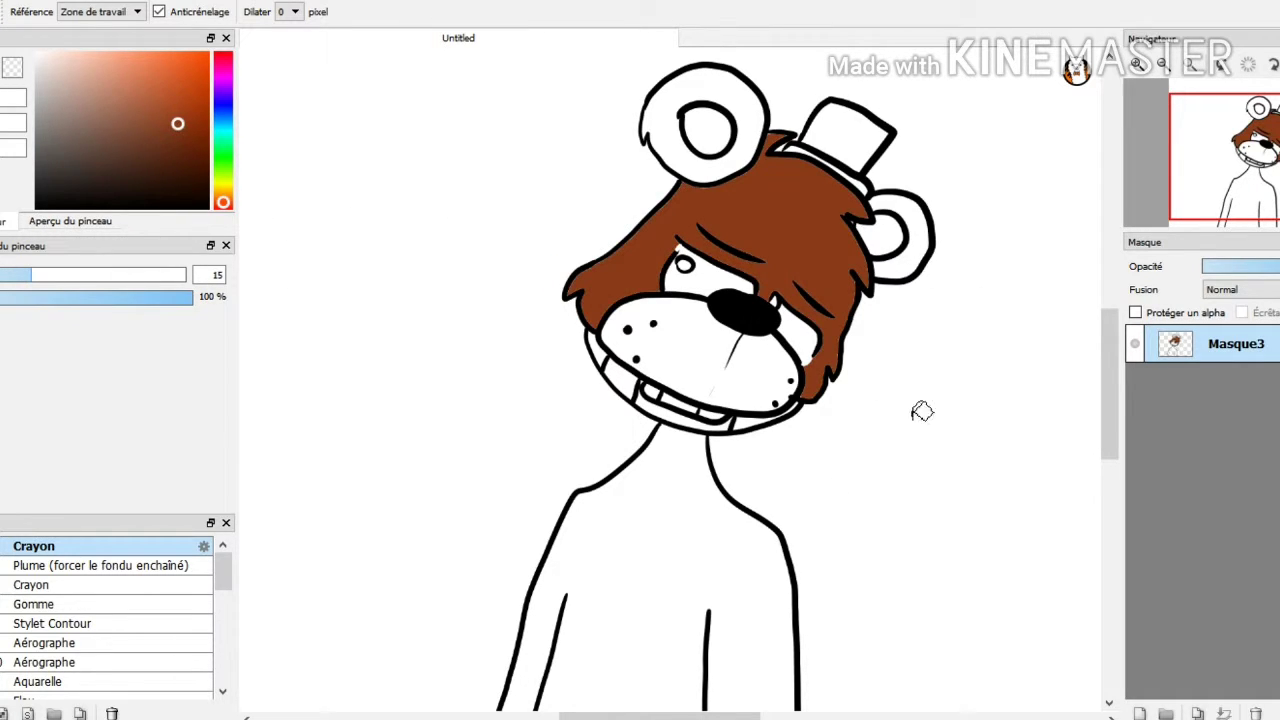
{"action": "left_click", "coordinate": [920, 250]}
{"action": "left_click", "coordinate": [660, 125]}
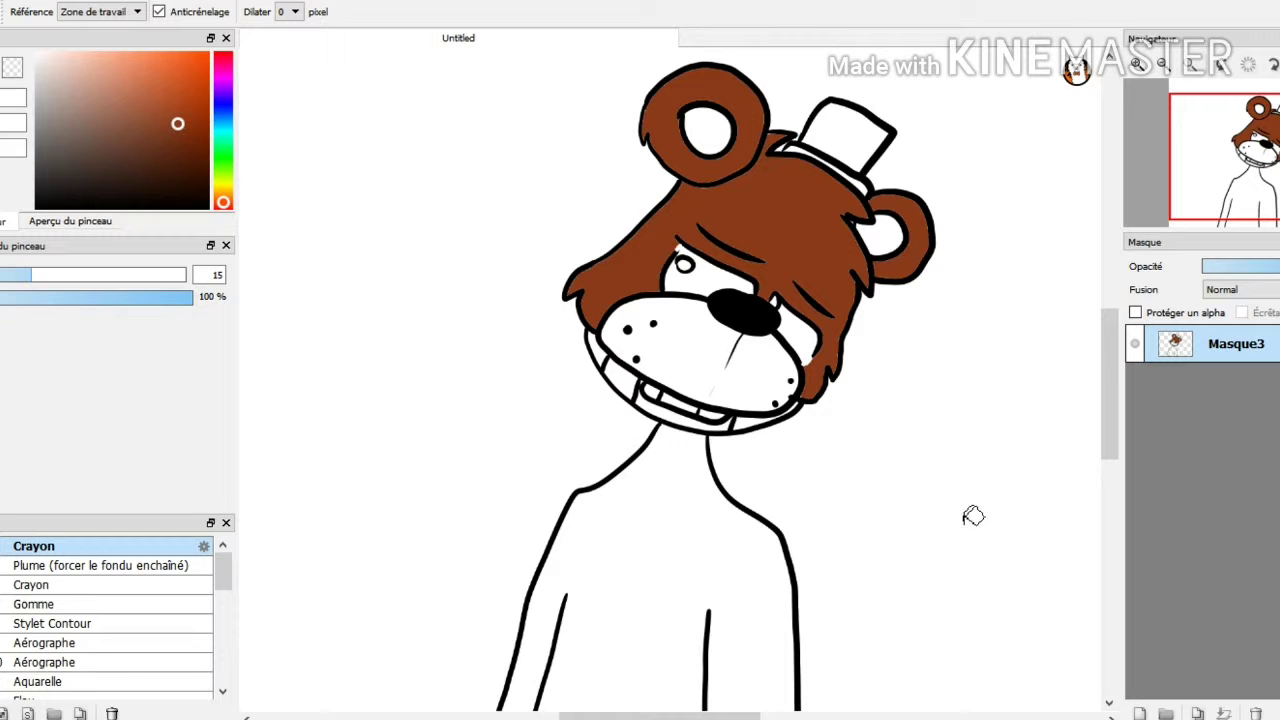
{"action": "left_click", "coordinate": [38, 70]}
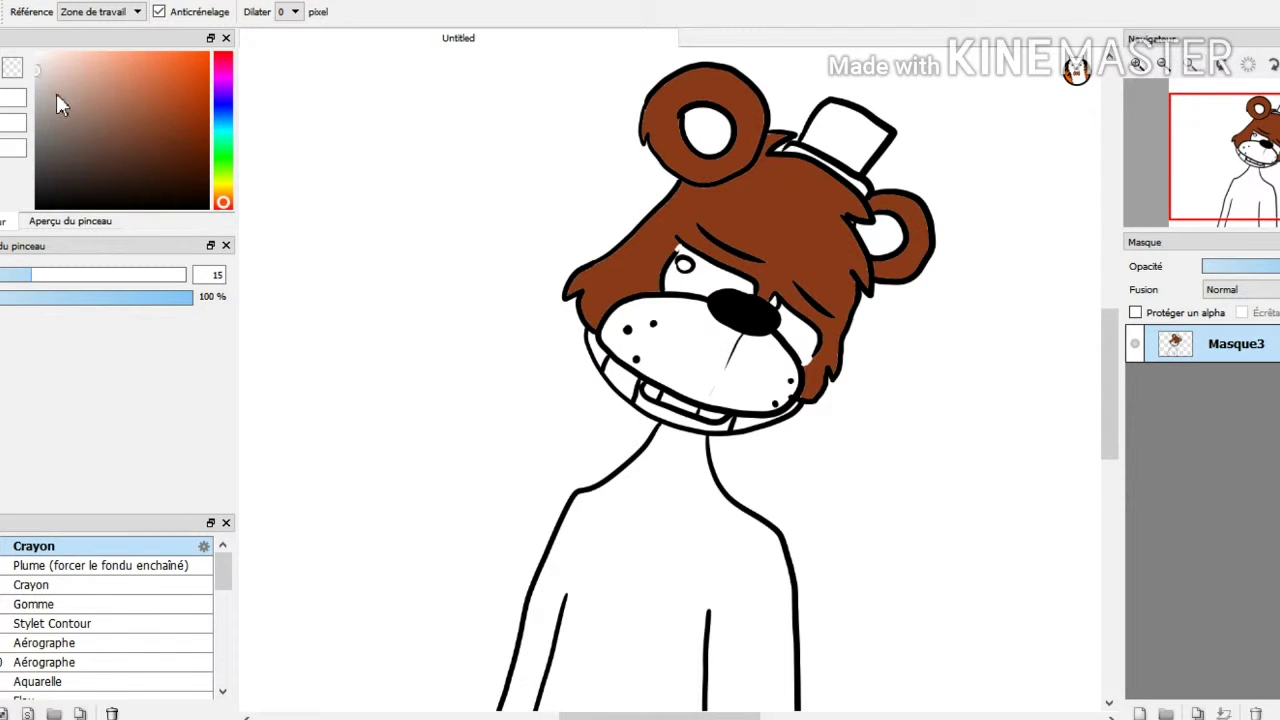
{"action": "left_click", "coordinate": [598, 507]}
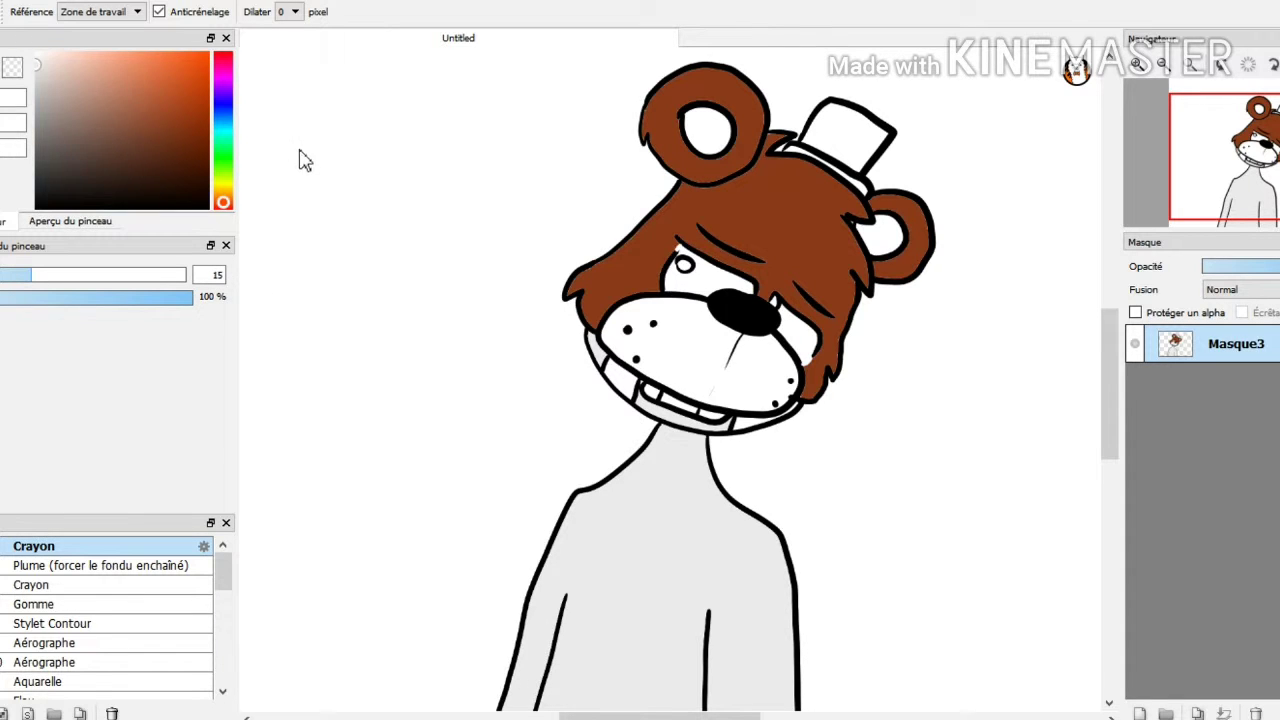
Fill the two lower-jaw panels on either side of the mouth with bright blue
{"action": "left_click", "coordinate": [223, 133]}
{"action": "left_click", "coordinate": [91, 75]}
{"action": "left_click", "coordinate": [151, 109]}
{"action": "left_click", "coordinate": [192, 57]}
{"action": "left_click", "coordinate": [223, 119]}
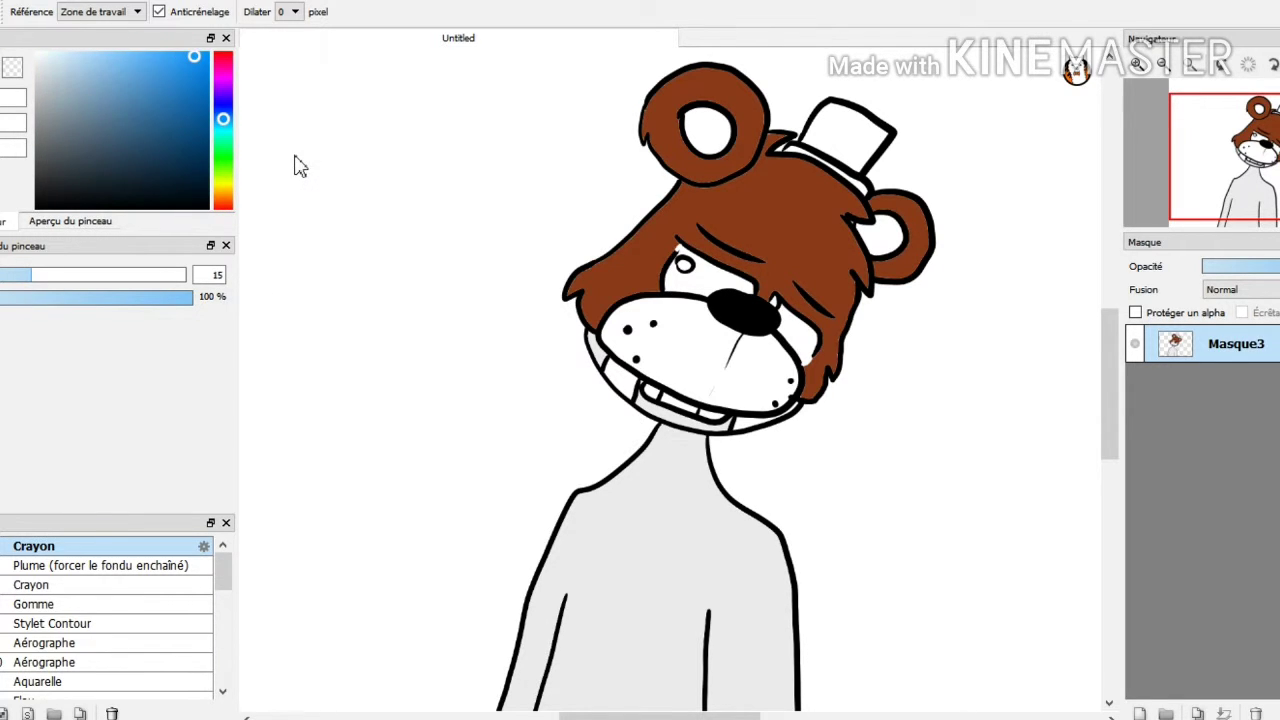
{"action": "left_click", "coordinate": [620, 381]}
{"action": "left_click", "coordinate": [747, 424]}
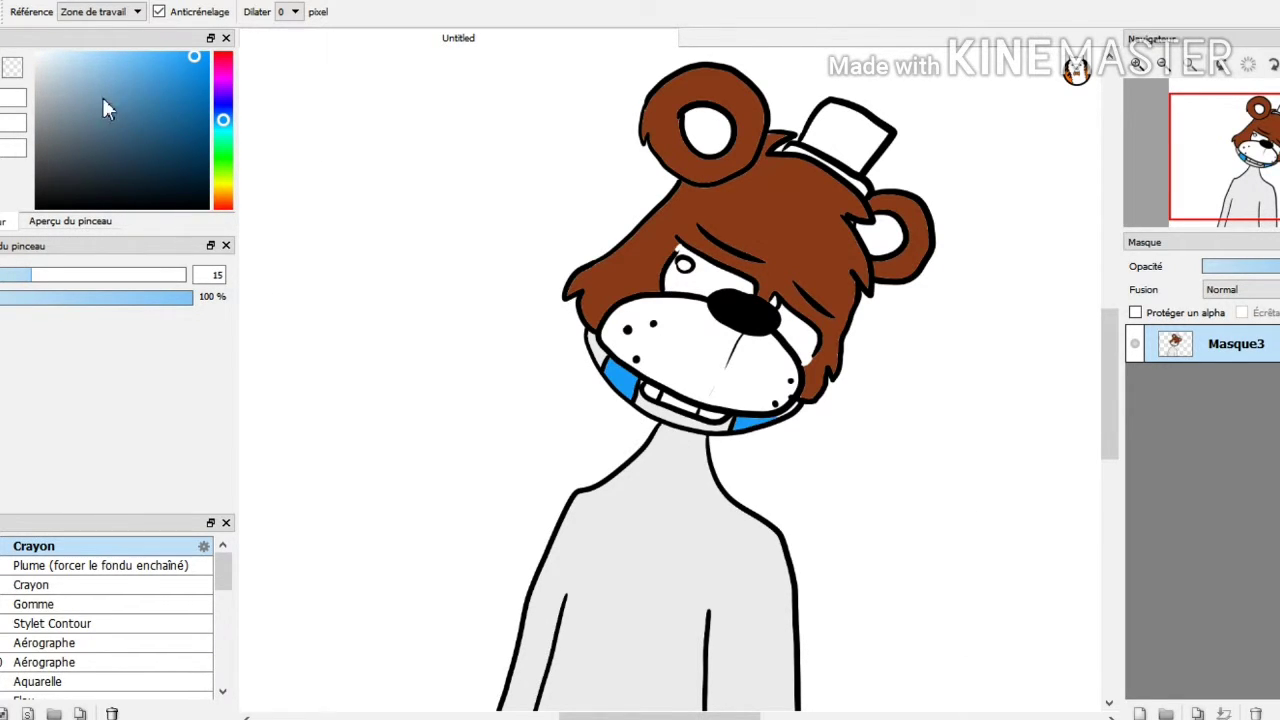
Fill the crown and brim of the top hat with near-black
{"action": "left_click", "coordinate": [37, 53]}
{"action": "scroll", "coordinate": [1092, 526], "scroll_direction": "down", "scroll_amount": 1}
{"action": "scroll", "coordinate": [1070, 514], "scroll_direction": "up", "scroll_amount": 7}
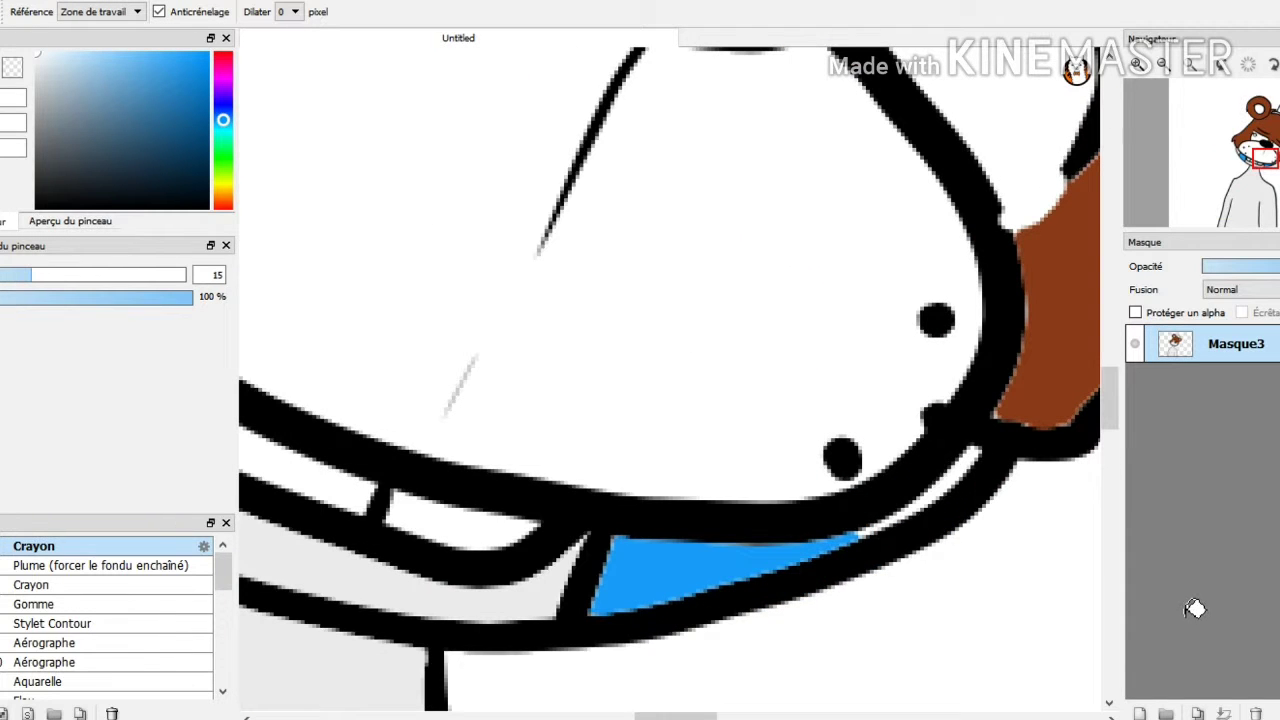
{"action": "scroll", "coordinate": [877, 609], "scroll_direction": "down", "scroll_amount": 5}
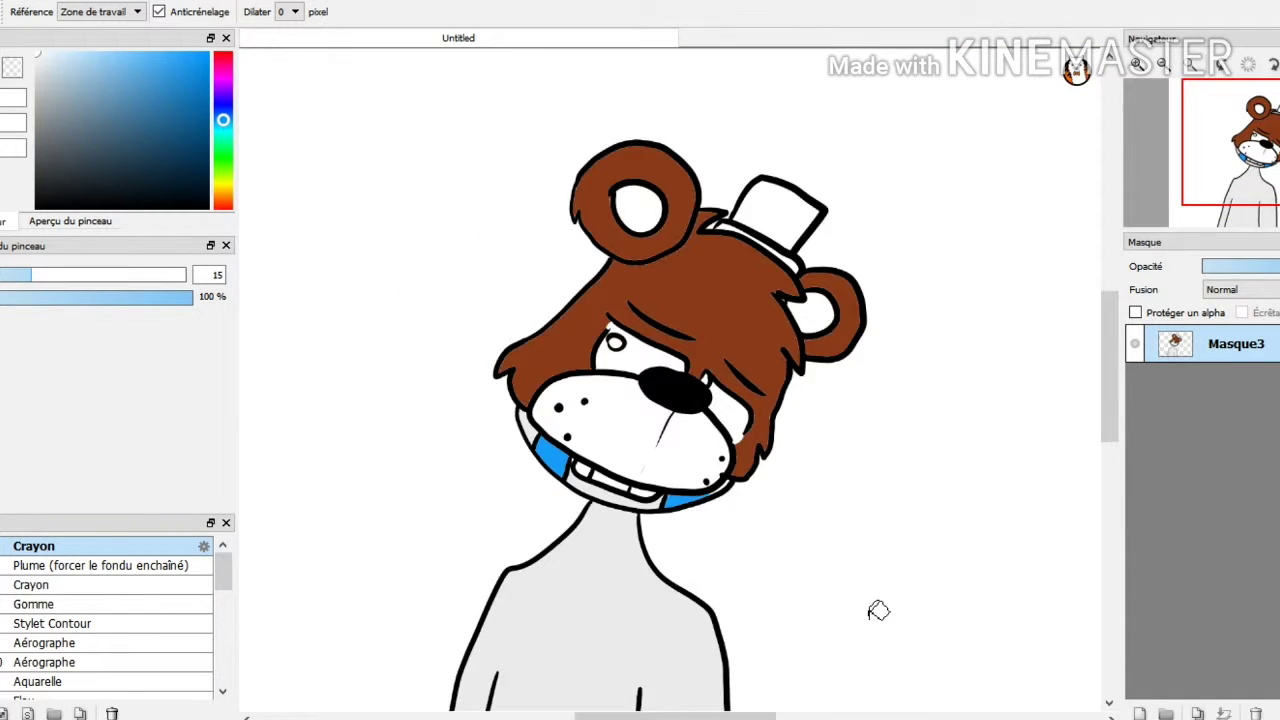
{"action": "scroll", "coordinate": [951, 391], "scroll_direction": "up", "scroll_amount": 4}
{"action": "left_click_drag", "start_coordinate": [38, 180], "coordinate": [36, 199]}
{"action": "left_click", "coordinate": [818, 320]}
{"action": "left_click", "coordinate": [862, 212]}
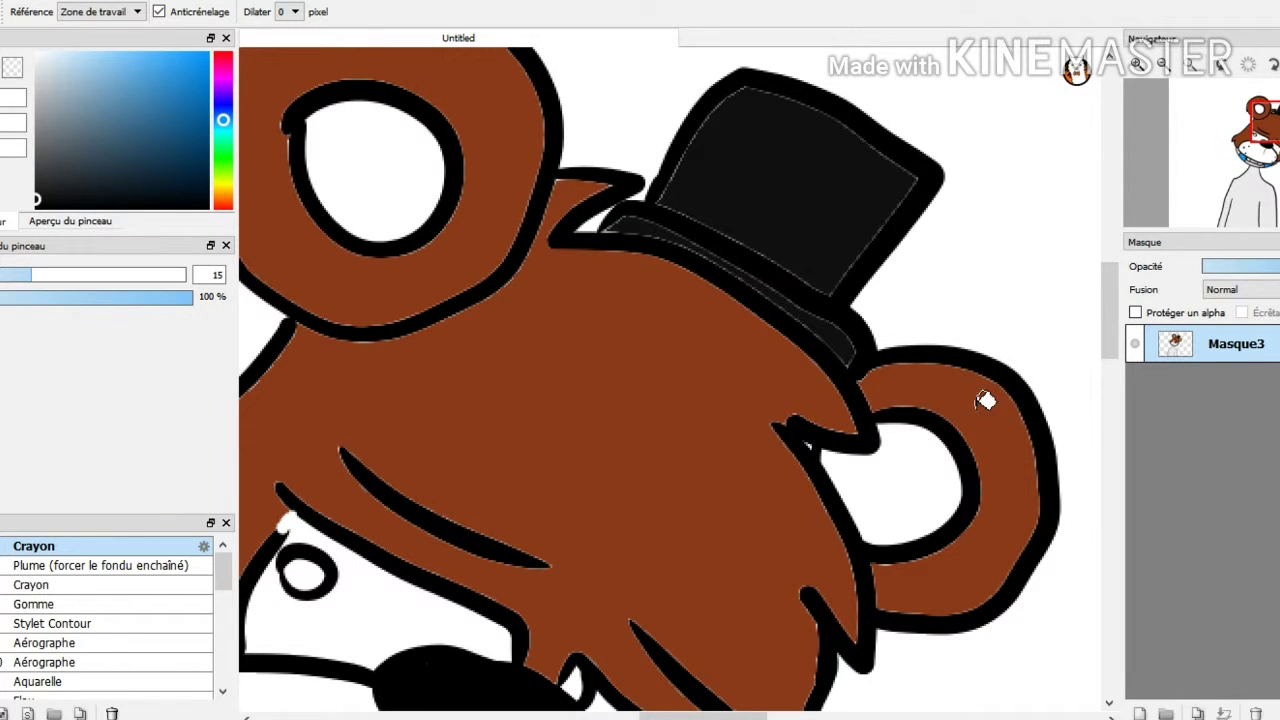
Sample the head's brown, lighten it and fill the muzzle with the lighter reddish brown
{"action": "scroll", "coordinate": [986, 394], "scroll_direction": "down", "scroll_amount": 4}
{"action": "scroll", "coordinate": [821, 646], "scroll_direction": "up", "scroll_amount": 3}
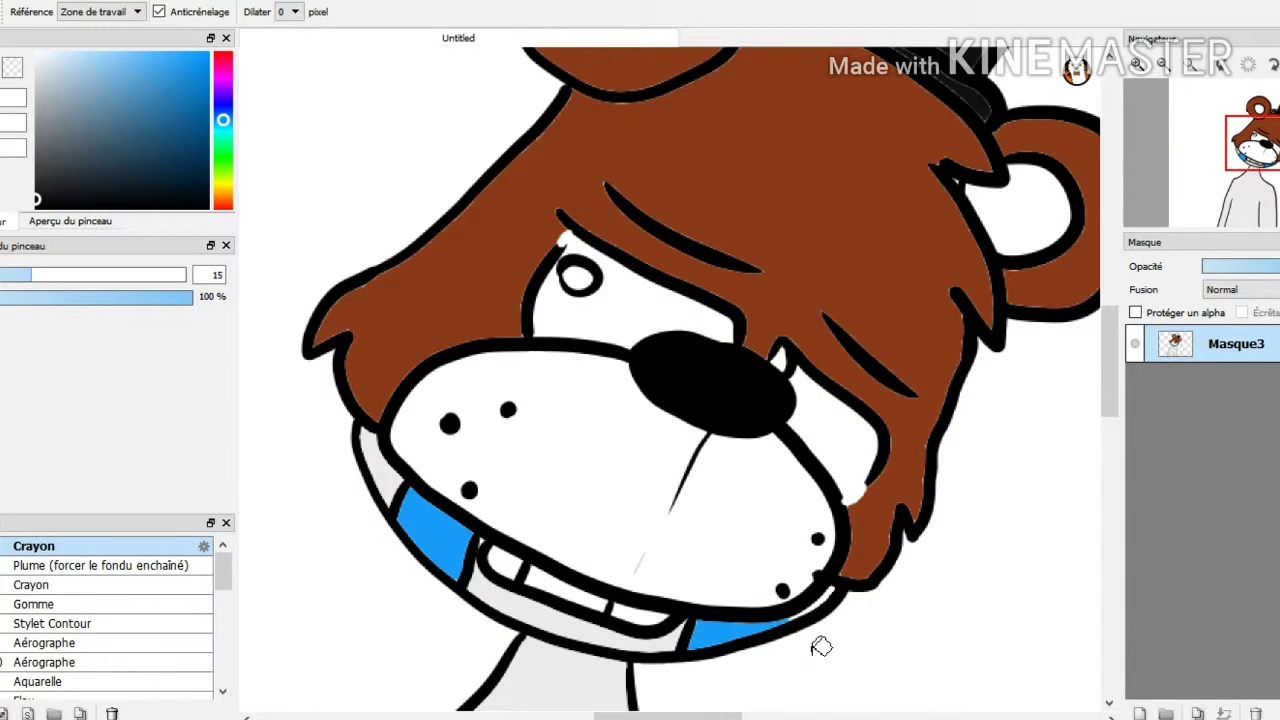
{"action": "left_click", "coordinate": [860, 190], "text": "alt"}
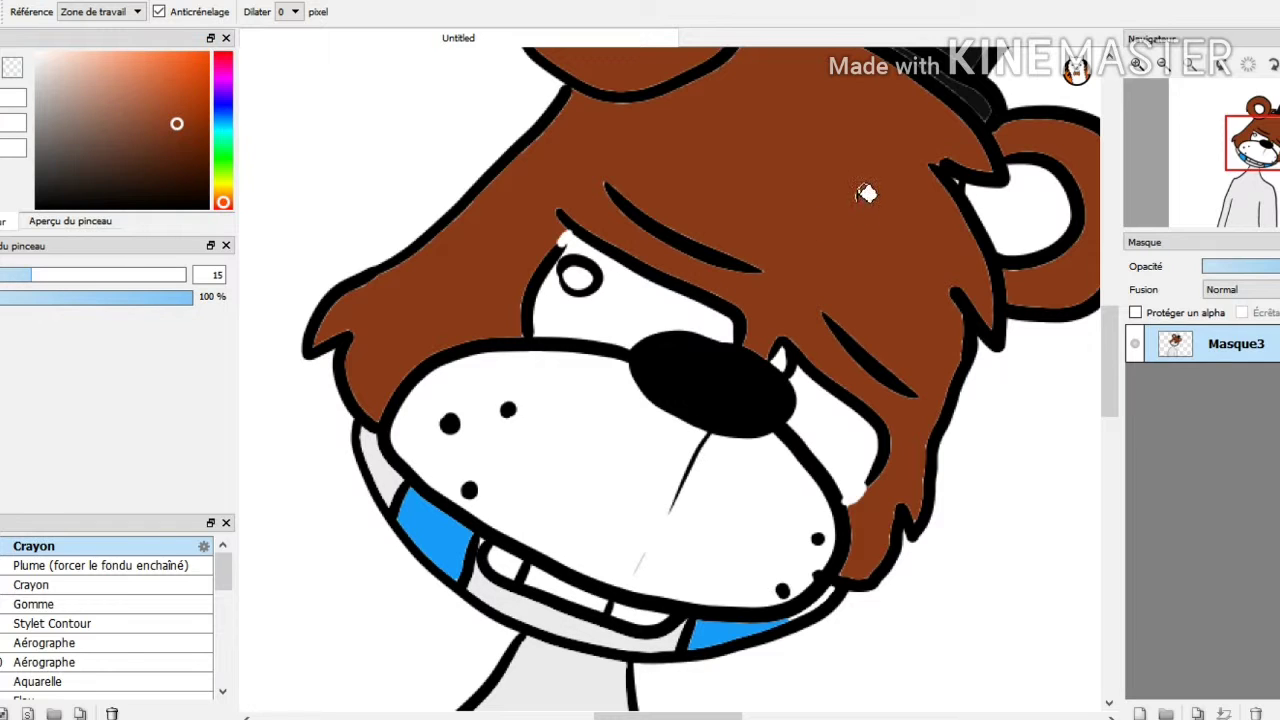
{"action": "left_click", "coordinate": [700, 553]}
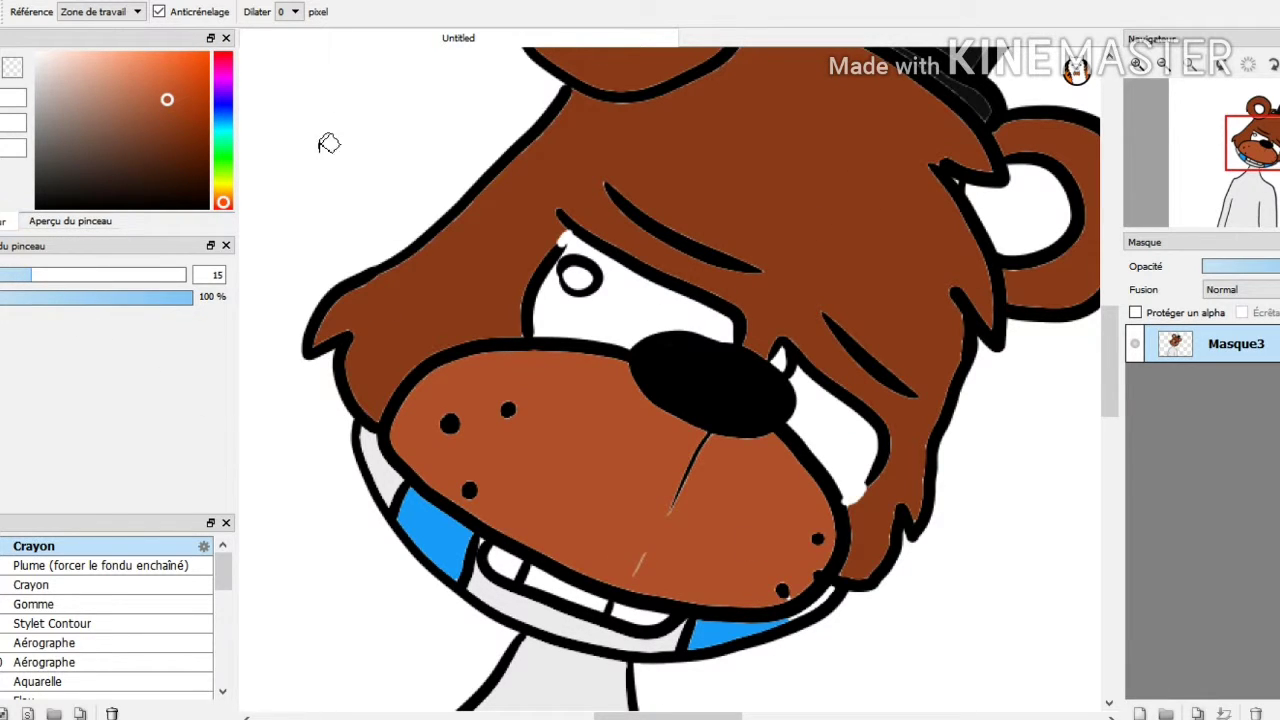
Fill both irises with deep blue and the surrounding eye areas with light grey
{"action": "left_click", "coordinate": [223, 112]}
{"action": "left_click", "coordinate": [195, 68]}
{"action": "left_click", "coordinate": [582, 284]}
{"action": "left_click", "coordinate": [776, 356]}
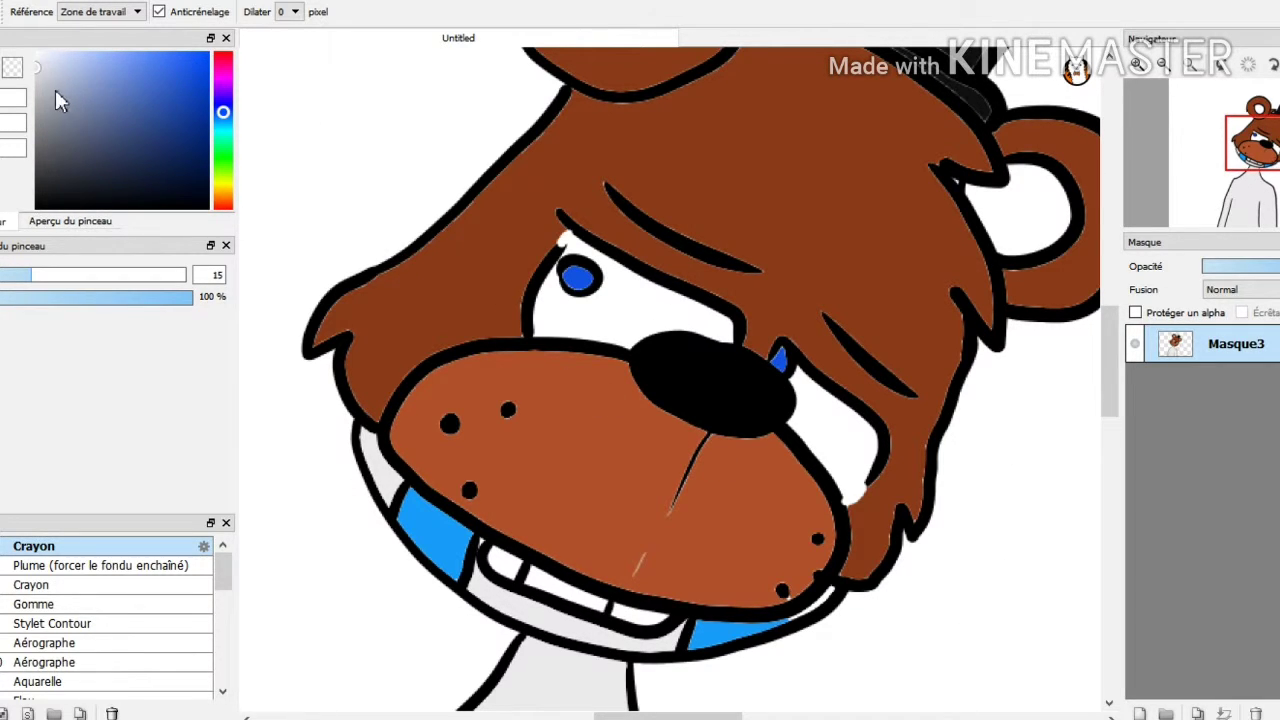
{"action": "left_click", "coordinate": [808, 395]}
Paint white highlight dots on both eyes with the pencil, raising the brush size to 21
{"action": "key", "text": "b"}
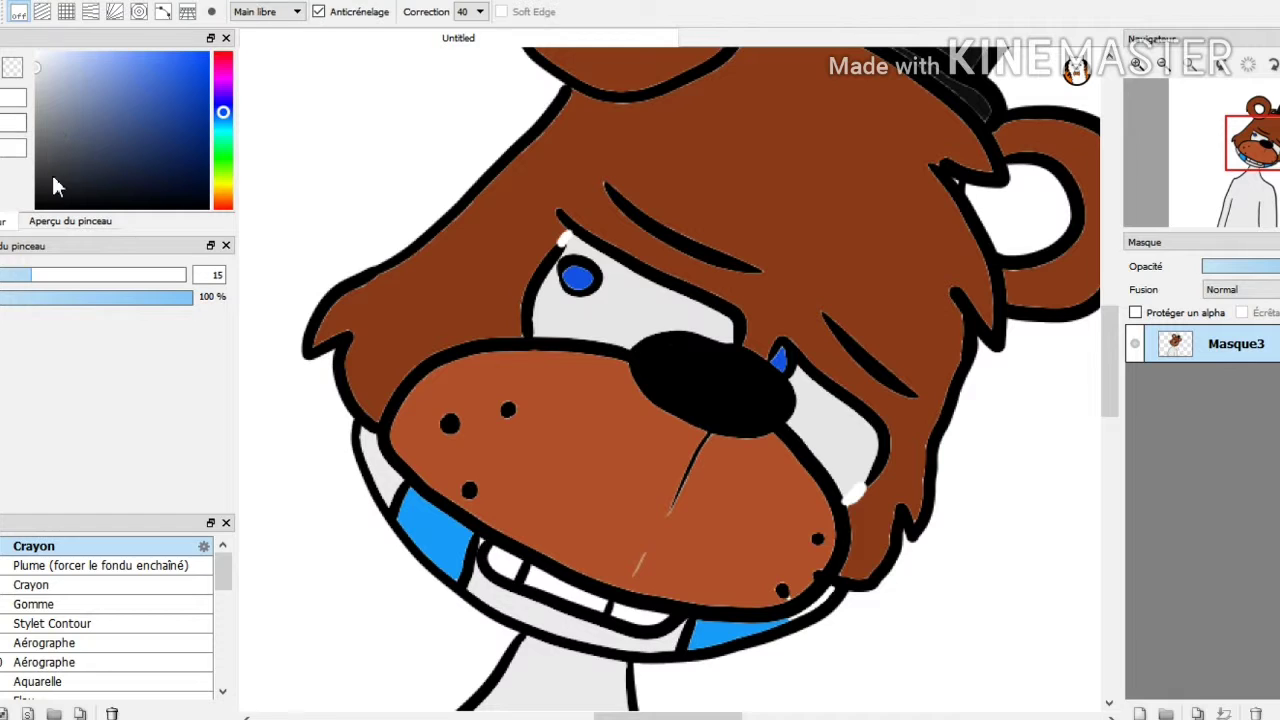
{"action": "left_click", "coordinate": [31, 585]}
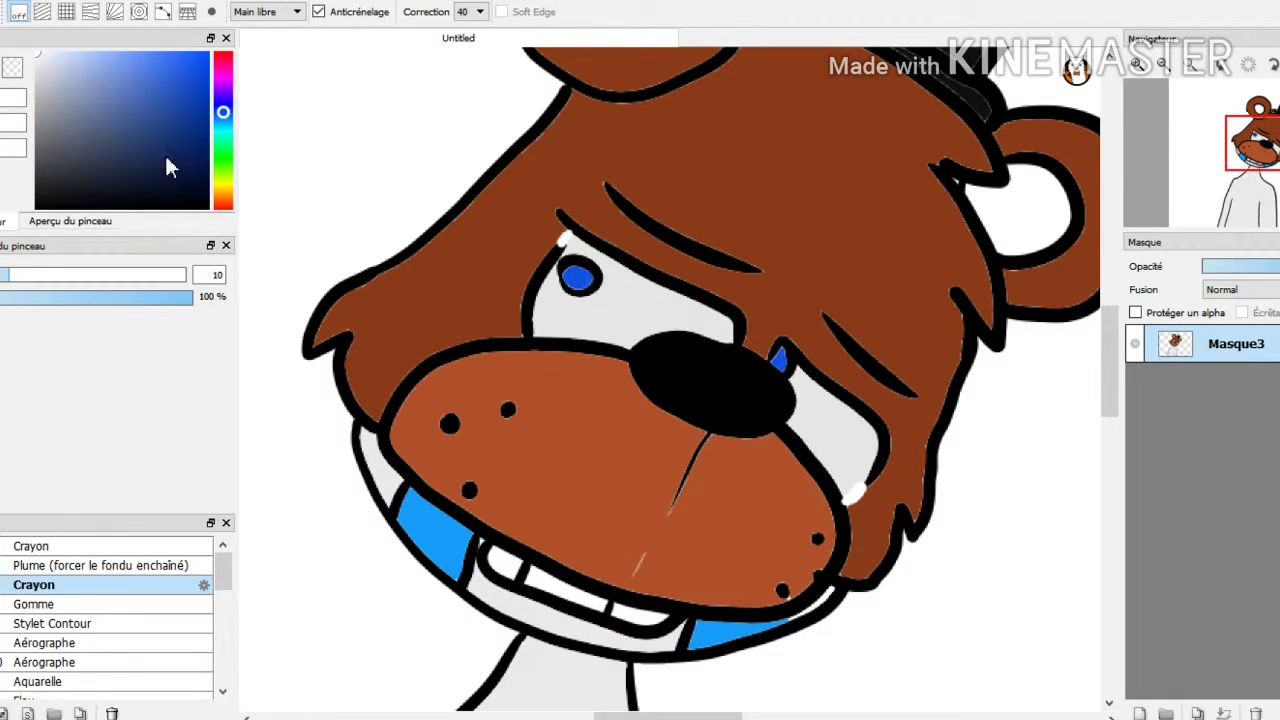
{"action": "left_click_drag", "start_coordinate": [40, 275], "coordinate": [41, 275]}
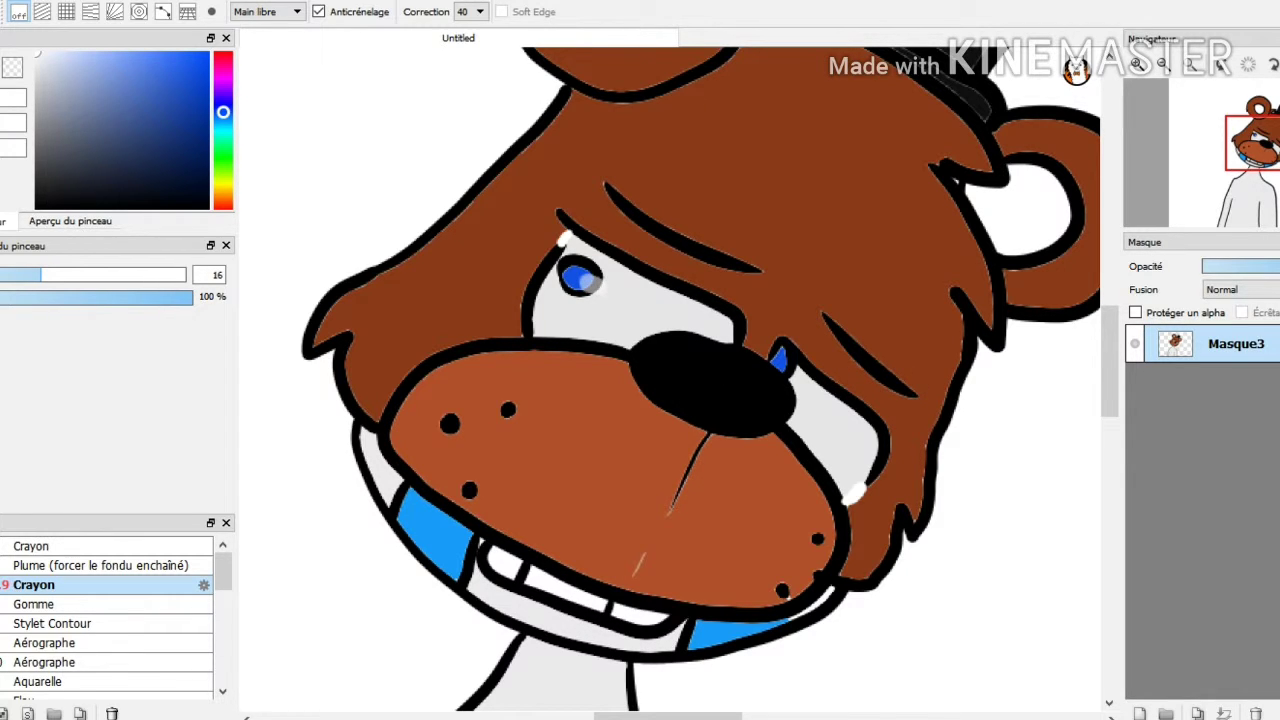
{"action": "key", "text": "n"}
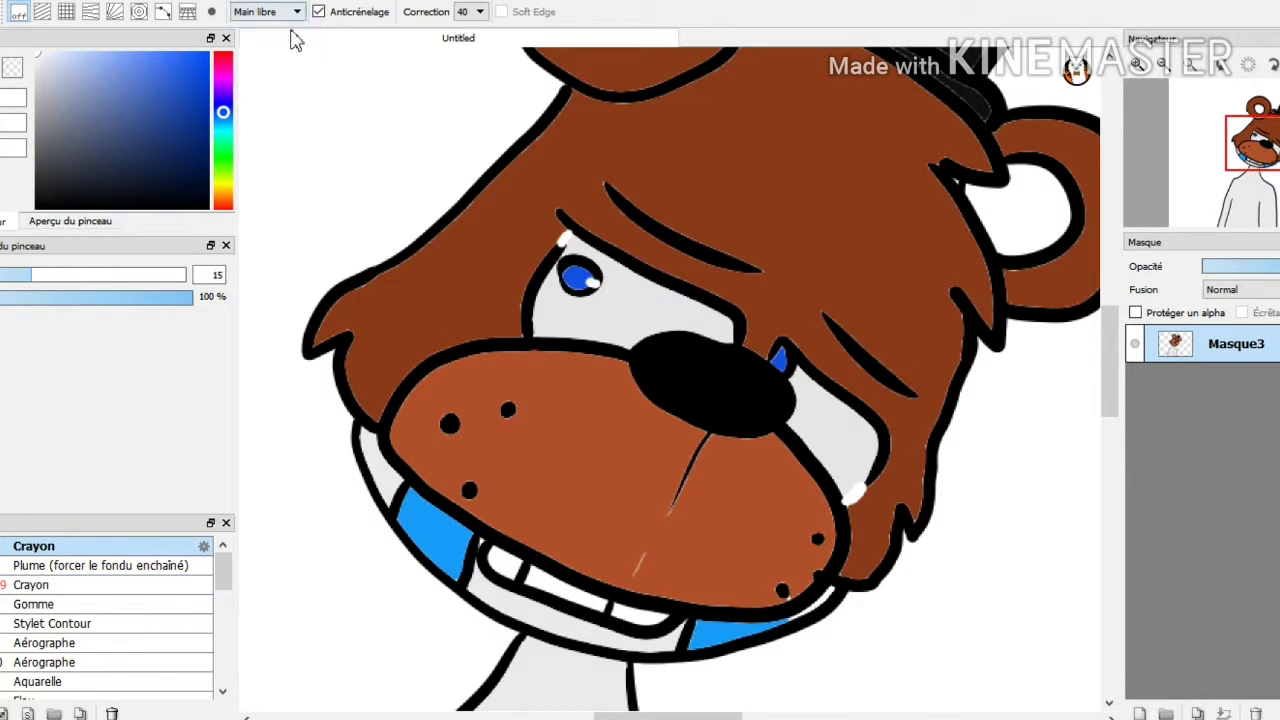
{"action": "key", "text": "bracketright"}
{"action": "key", "text": "bracketright"}
{"action": "key", "text": "bracketright"}
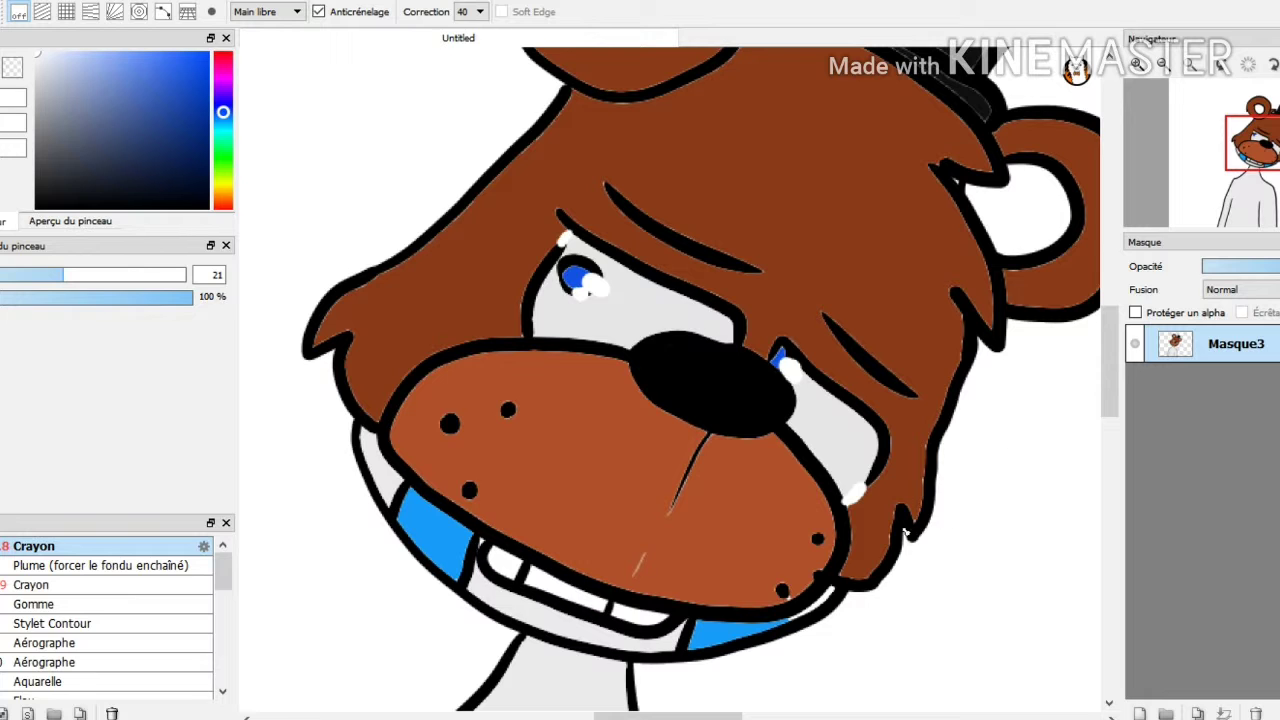
Fill the three teeth in the mouth with white
{"action": "scroll", "coordinate": [959, 615], "scroll_direction": "up", "scroll_amount": 2}
{"action": "scroll", "coordinate": [940, 622], "scroll_direction": "down", "scroll_amount": 5}
{"action": "scroll", "coordinate": [862, 672], "scroll_direction": "up", "scroll_amount": 7}
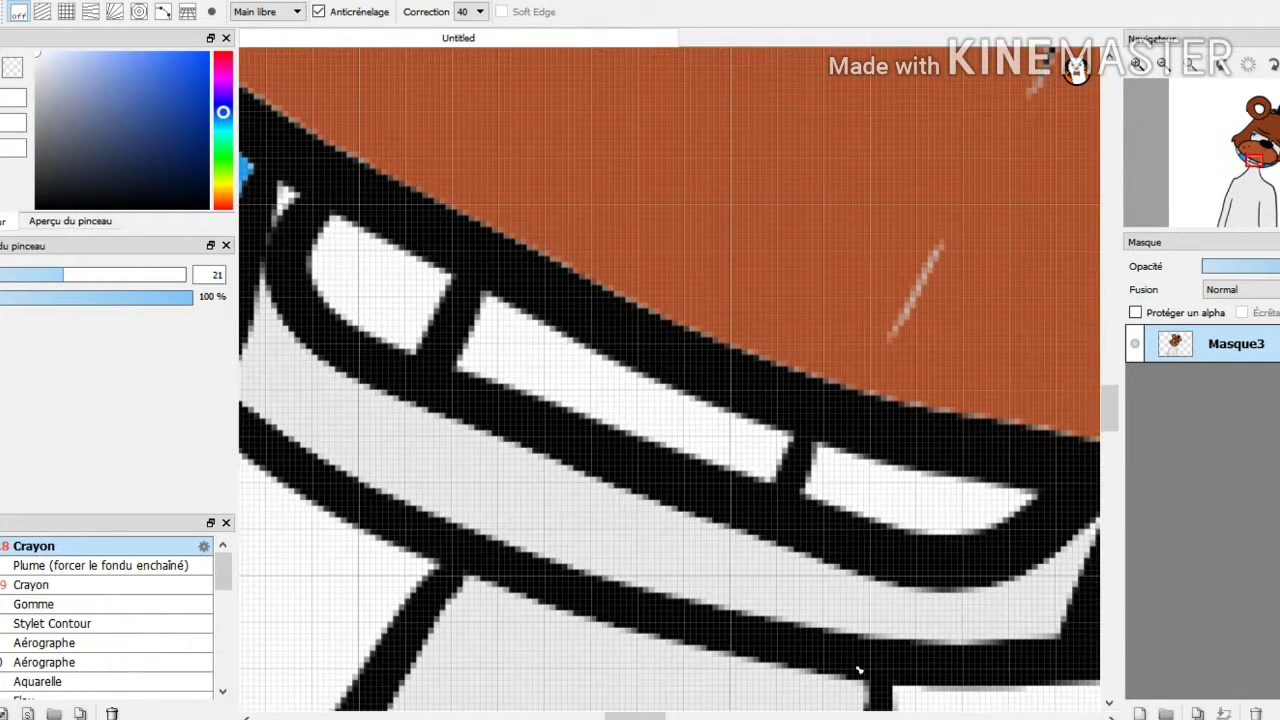
{"action": "key", "text": "g"}
{"action": "left_click", "coordinate": [392, 310]}
{"action": "left_click", "coordinate": [560, 372]}
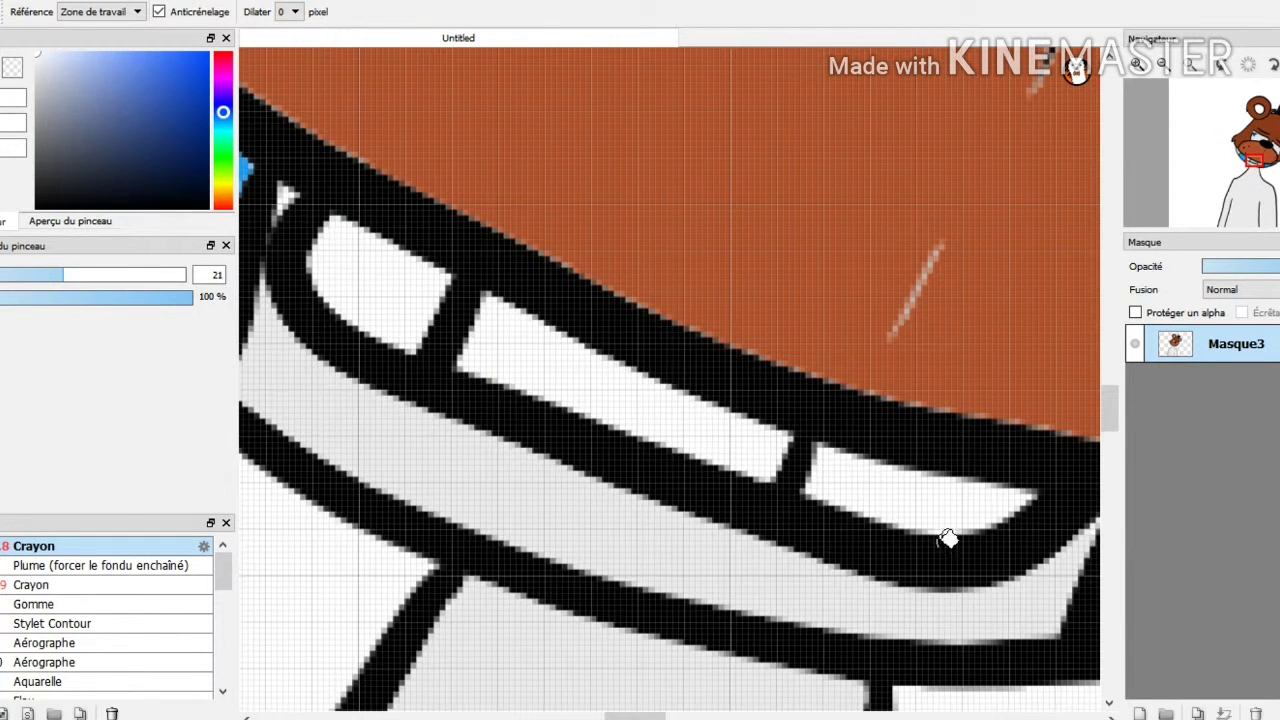
{"action": "left_click", "coordinate": [938, 525]}
{"action": "scroll", "coordinate": [1077, 551], "scroll_direction": "down", "scroll_amount": 4}
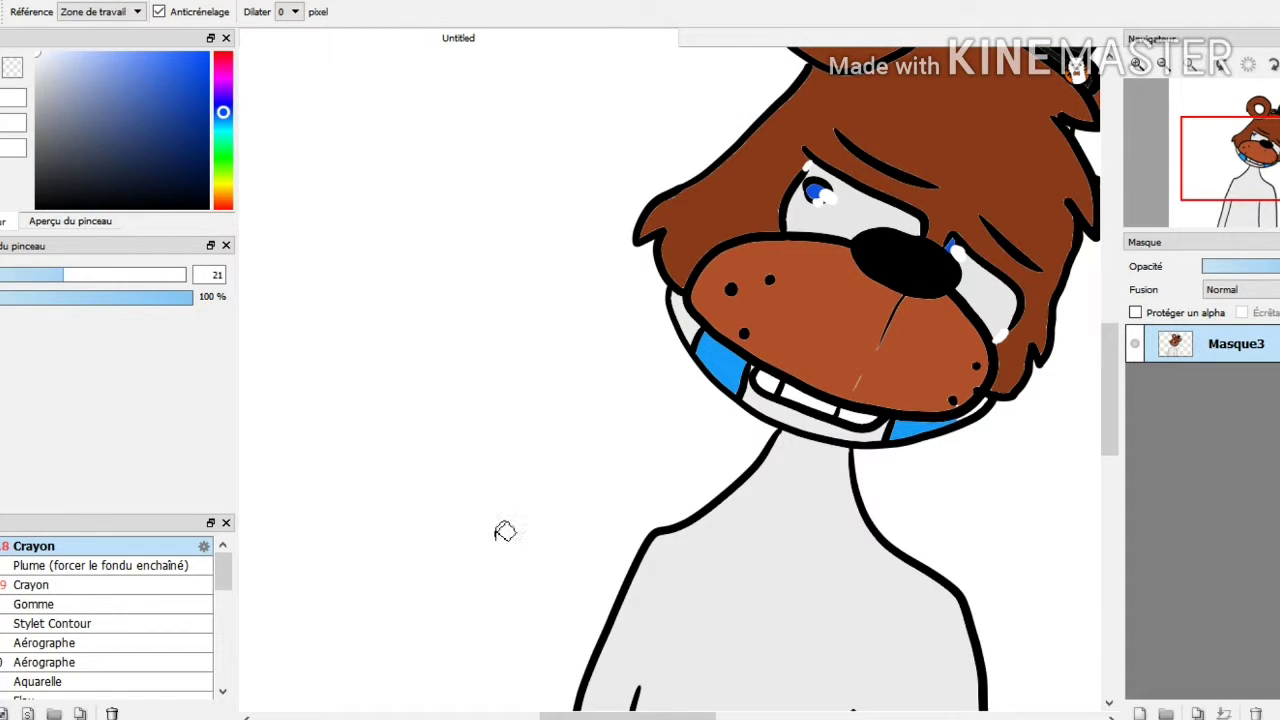
{"action": "key", "text": "space"}
{"action": "left_click_drag", "start_coordinate": [999, 665], "coordinate": [908, 583]}
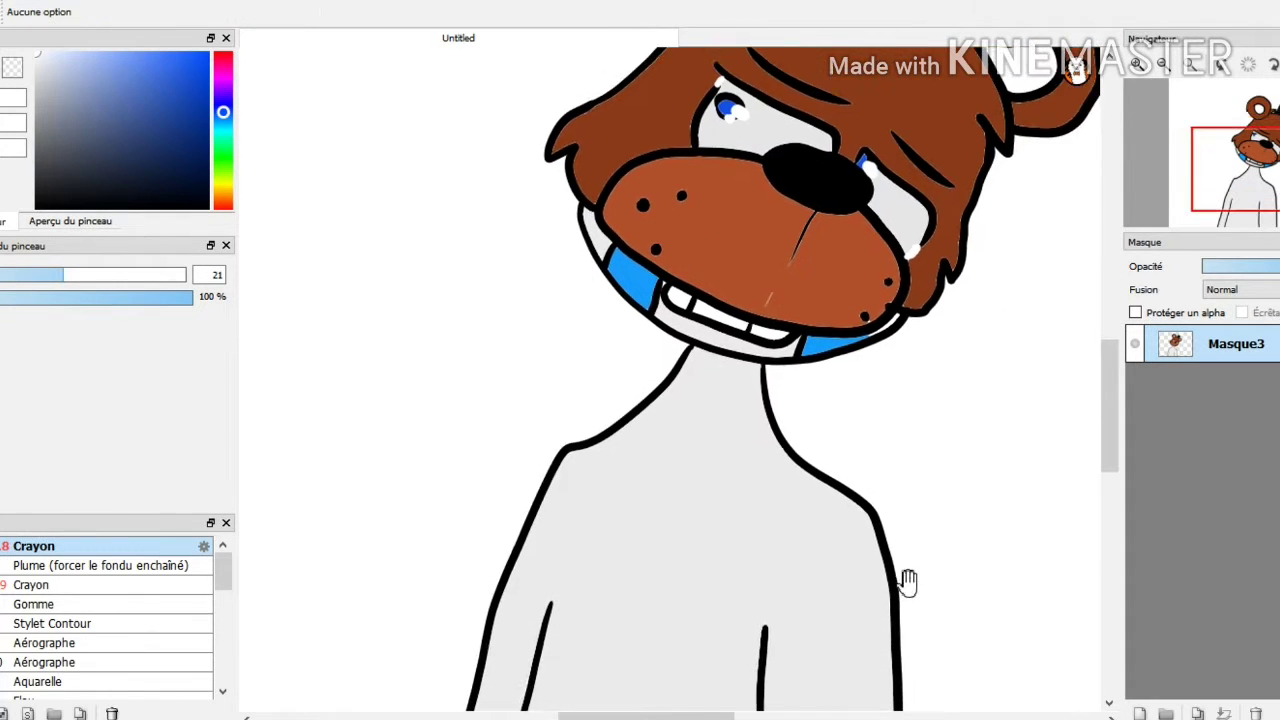
{"action": "scroll", "coordinate": [902, 598], "scroll_direction": "down", "scroll_amount": 2}
{"action": "left_click_drag", "start_coordinate": [1060, 620], "coordinate": [979, 655]}
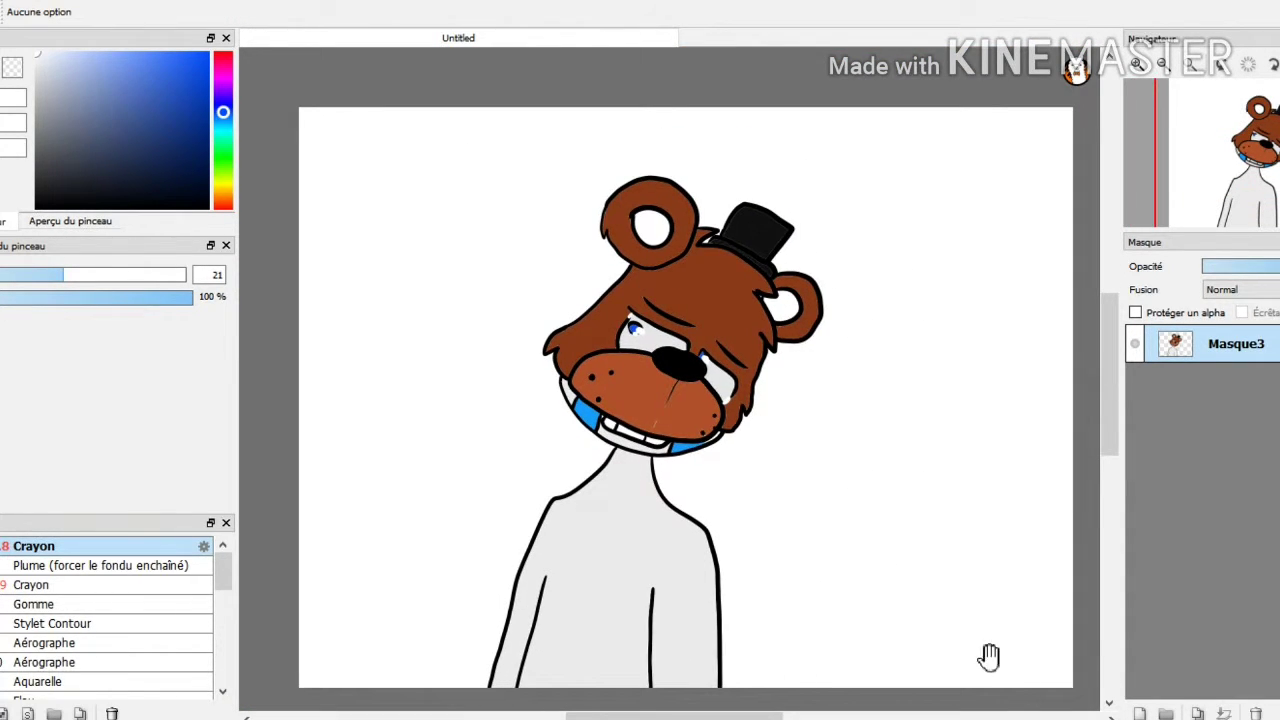
Set the second pencil brush to size 17 with light grey and try a shading stroke on the jaw along the muzzle
{"action": "scroll", "coordinate": [688, 508], "scroll_direction": "up", "scroll_amount": 4}
{"action": "left_click_drag", "start_coordinate": [694, 389], "coordinate": [870, 674]}
{"action": "scroll", "coordinate": [826, 637], "scroll_direction": "up", "scroll_amount": 1}
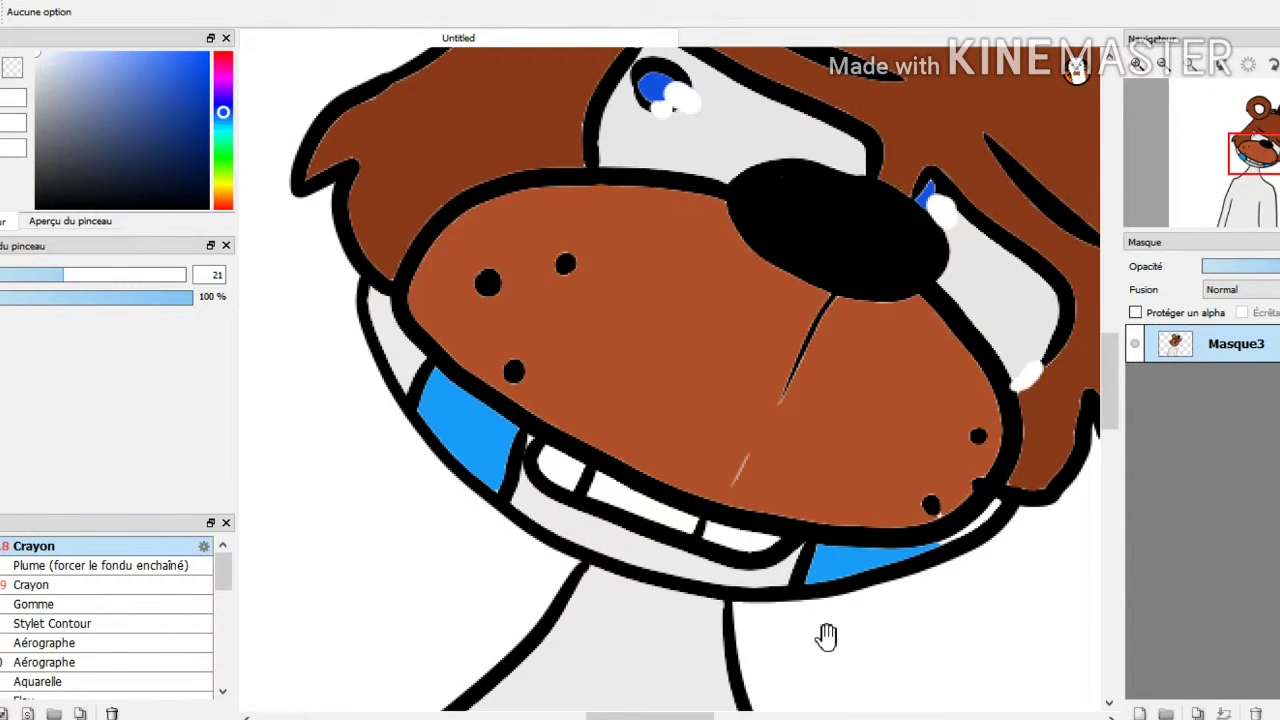
{"action": "key", "text": "b"}
{"action": "left_click", "coordinate": [60, 585]}
{"action": "left_click", "coordinate": [28, 275]}
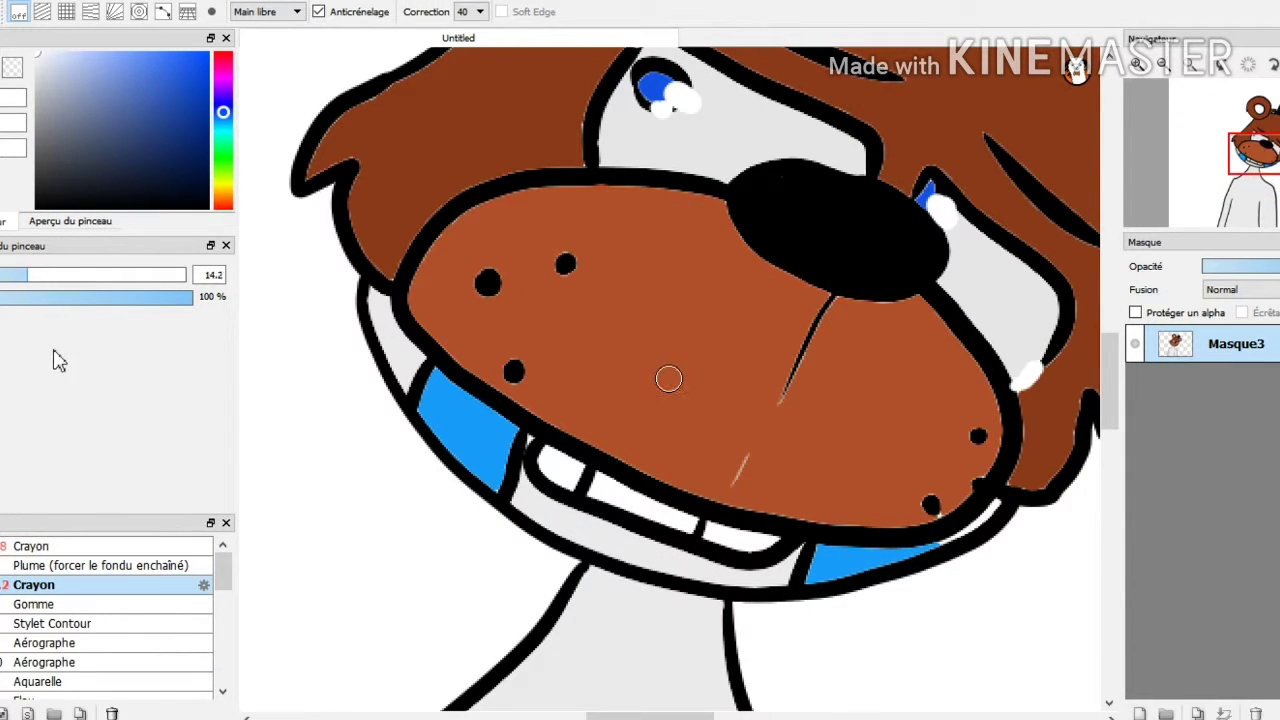
{"action": "left_click_drag", "start_coordinate": [27, 275], "coordinate": [42, 275]}
{"action": "left_click_drag", "start_coordinate": [37, 163], "coordinate": [37, 108]}
{"action": "left_click", "coordinate": [44, 111]}
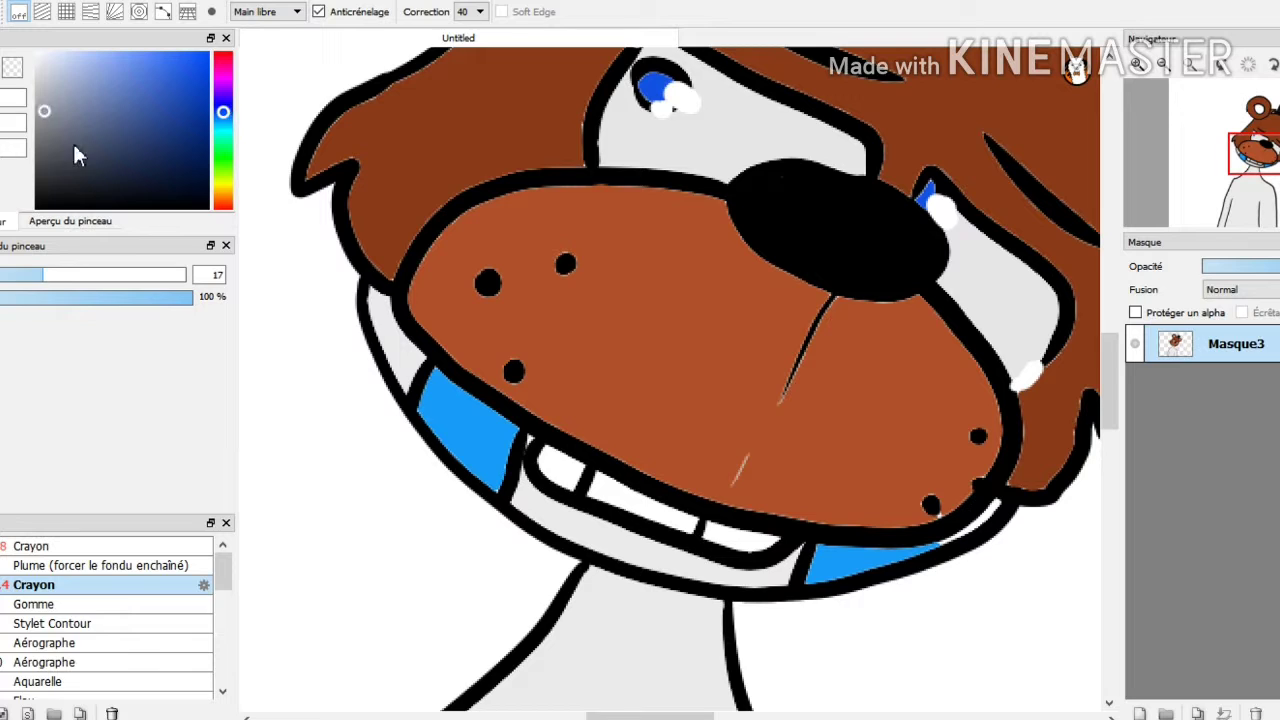
{"action": "left_click", "coordinate": [36, 91]}
{"action": "left_click_drag", "start_coordinate": [510, 392], "coordinate": [521, 426]}
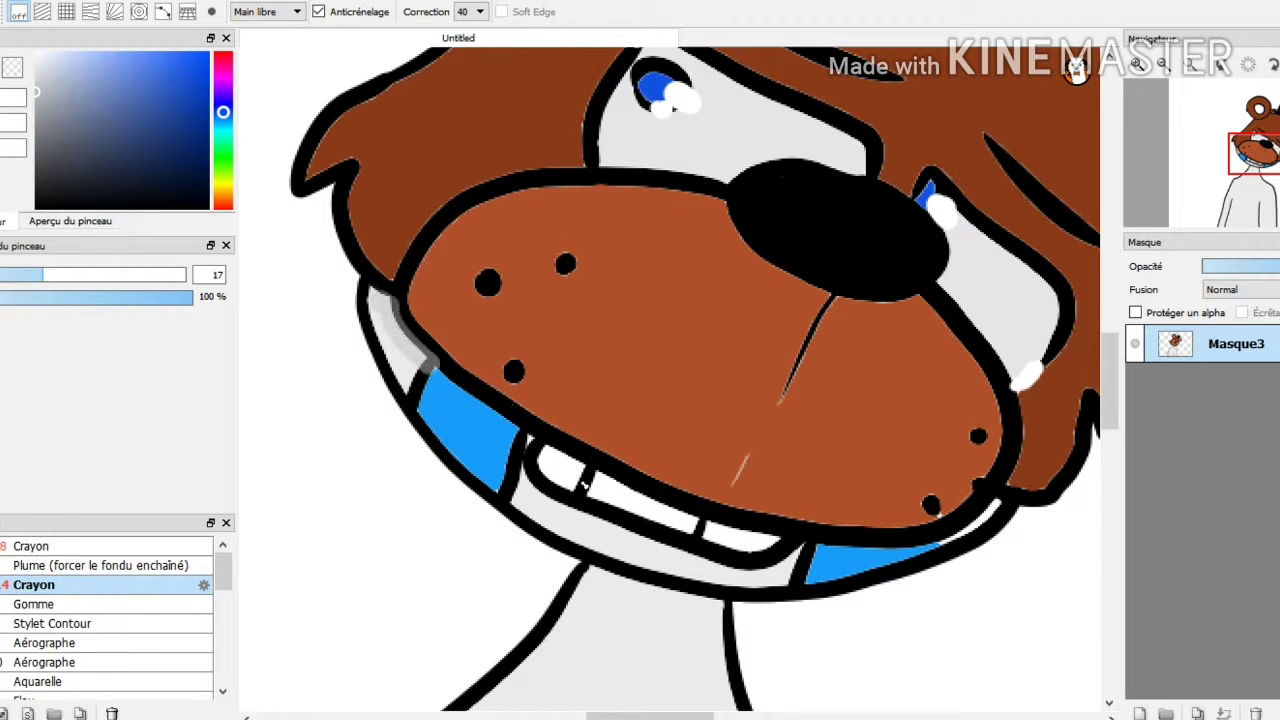
{"action": "key", "text": "ctrl+z"}
Draw a freehand selection around the lower jaw and teeth, following the lower edge of the muzzle
{"action": "key", "text": "m"}
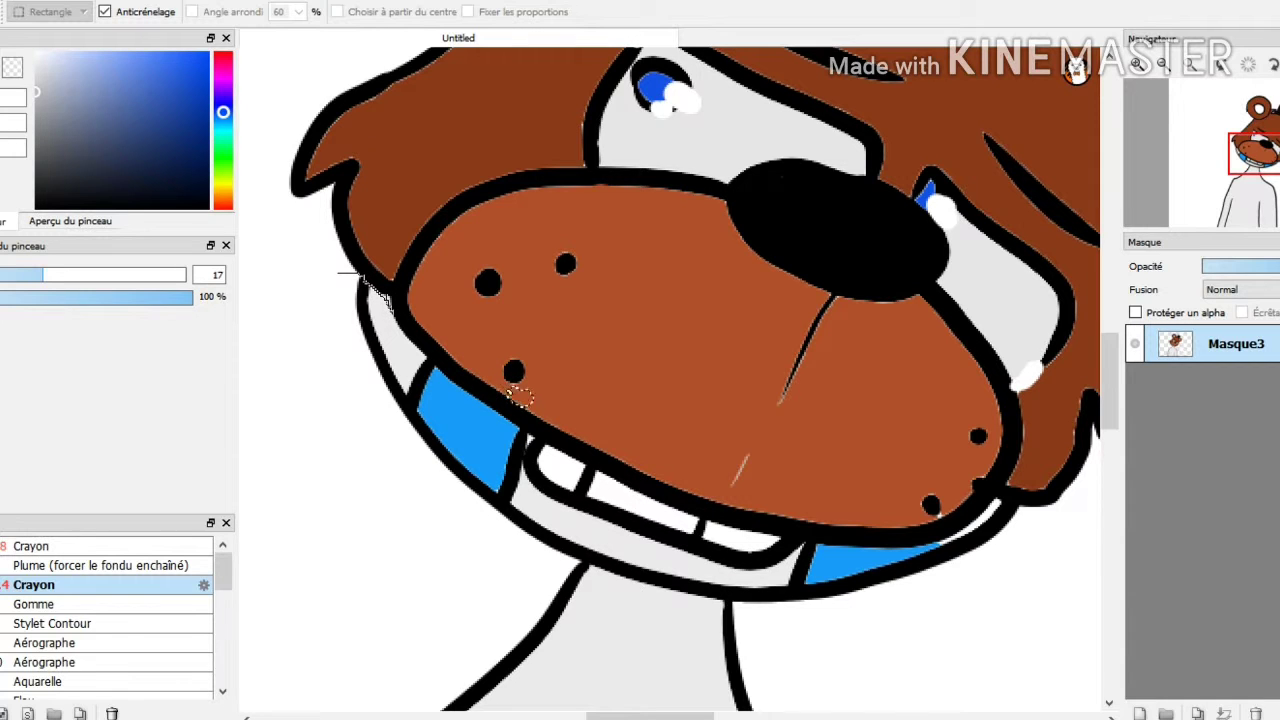
{"action": "mouse_move", "coordinate": [521, 397]}
{"action": "left_mouse_down"}
{"action": "mouse_move", "coordinate": [619, 507]}
{"action": "mouse_move", "coordinate": [807, 614]}
{"action": "mouse_move", "coordinate": [940, 667]}
{"action": "left_mouse_up"}
{"action": "left_click_drag", "start_coordinate": [1188, 690], "coordinate": [1270, 633]}
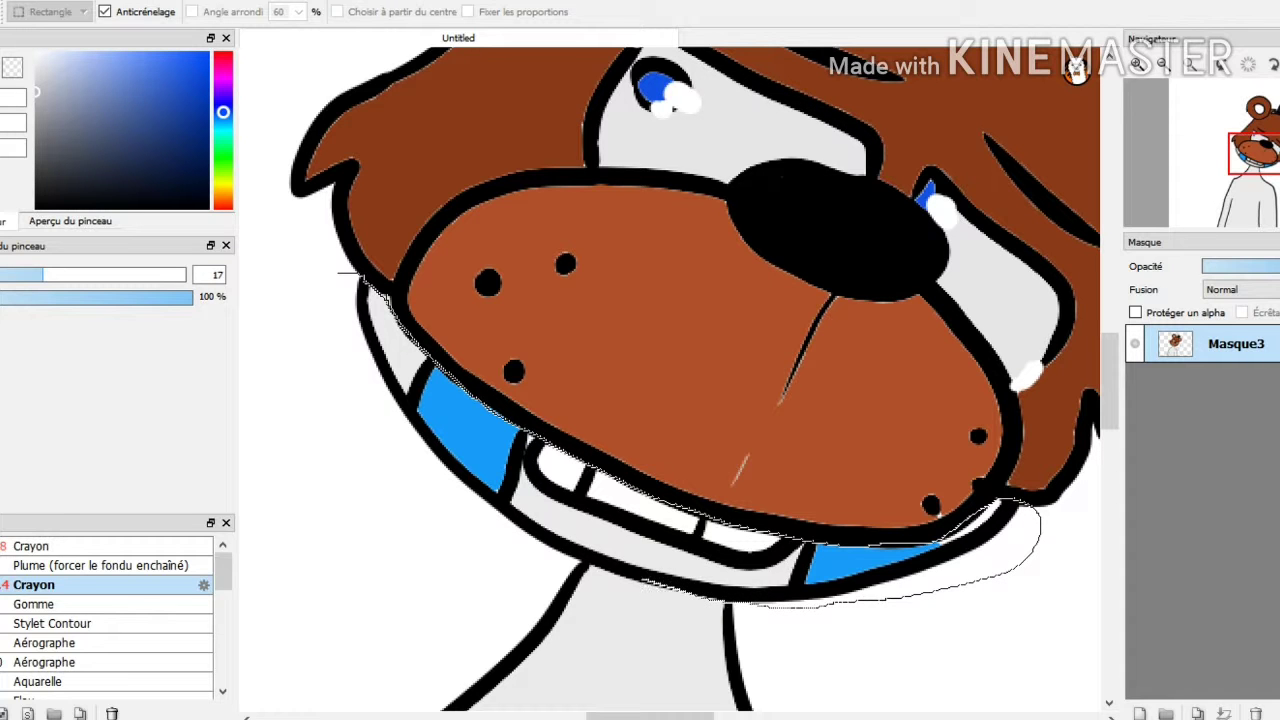
{"action": "mouse_move", "coordinate": [710, 706]}
{"action": "left_mouse_down"}
{"action": "mouse_move", "coordinate": [485, 542]}
{"action": "mouse_move", "coordinate": [463, 358]}
{"action": "left_mouse_up"}
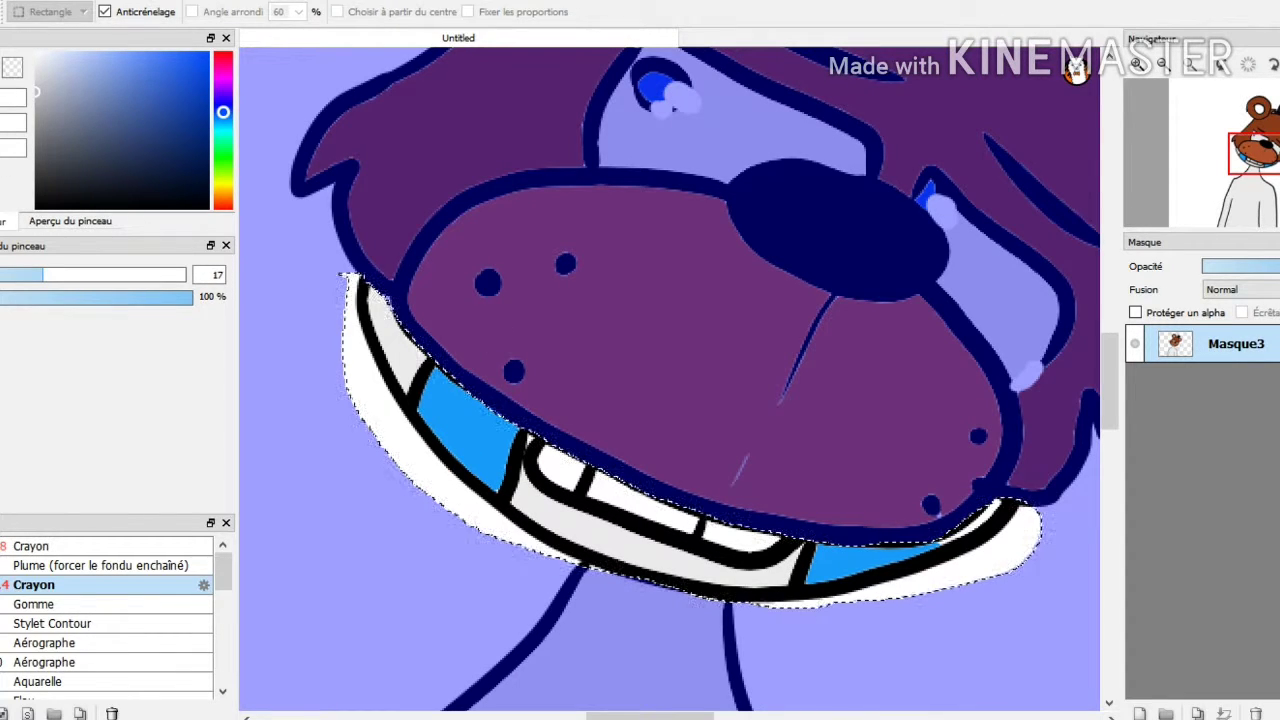
Try shading the jaw and teeth just below the muzzle with light grey inside the selection
{"action": "key", "text": "b"}
{"action": "mouse_move", "coordinate": [491, 418]}
{"action": "left_mouse_down"}
{"action": "mouse_move", "coordinate": [505, 410]}
{"action": "mouse_move", "coordinate": [585, 490]}
{"action": "mouse_move", "coordinate": [710, 580]}
{"action": "mouse_move", "coordinate": [853, 641]}
{"action": "mouse_move", "coordinate": [1068, 698]}
{"action": "mouse_move", "coordinate": [1241, 676]}
{"action": "mouse_move", "coordinate": [1278, 632]}
{"action": "left_mouse_up"}
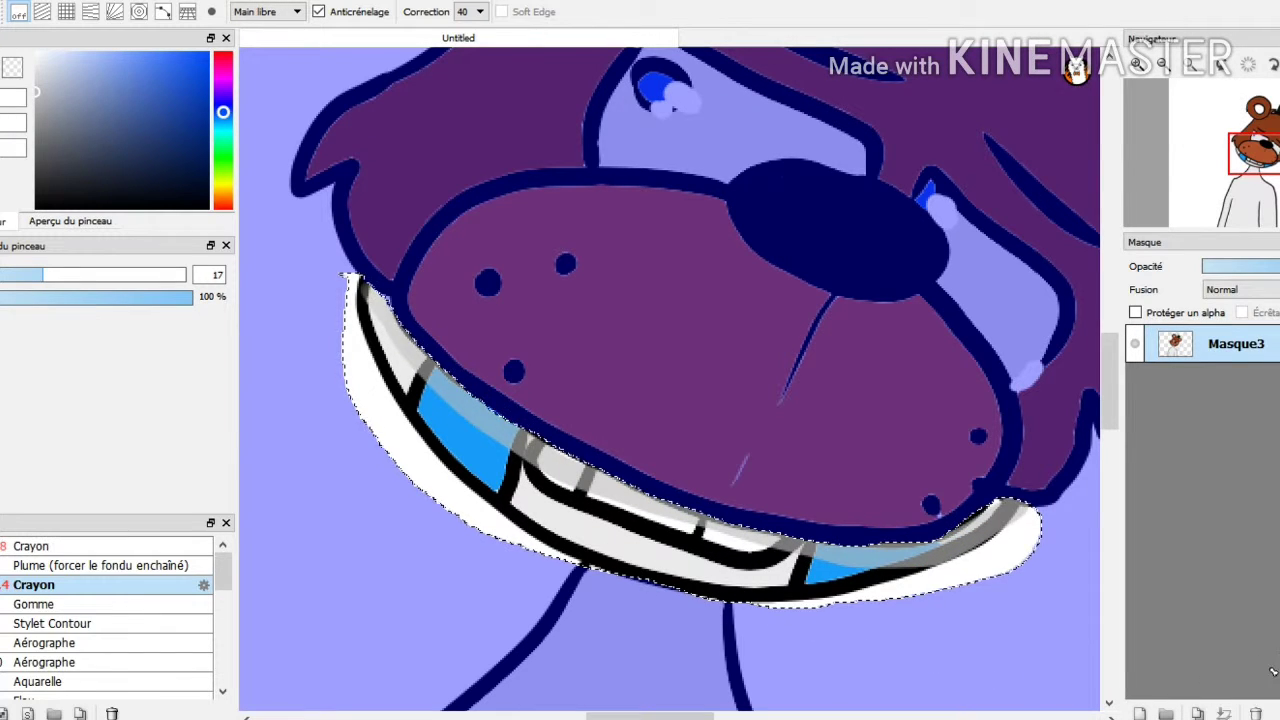
{"action": "left_click_drag", "start_coordinate": [483, 383], "coordinate": [519, 468]}
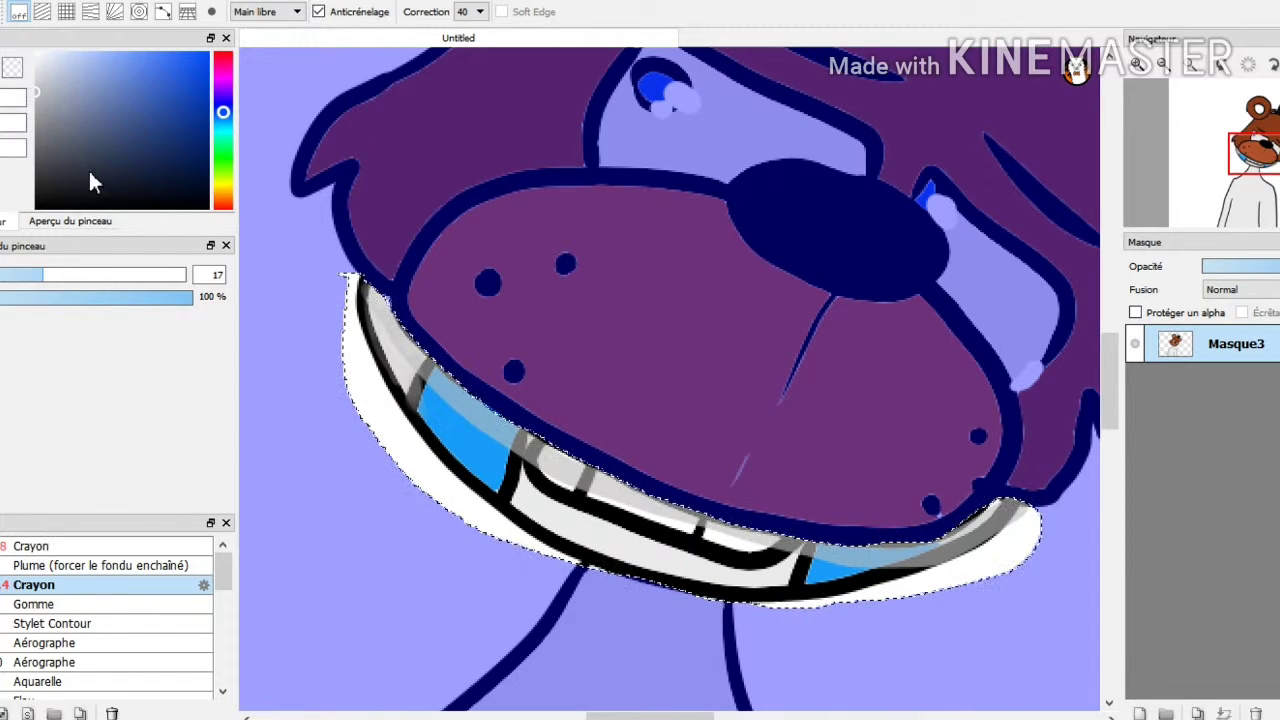
Replace the jaw shading with a darker grey shadow across the jaw and teeth below the muzzle, and clear the selection
{"action": "left_click", "coordinate": [36, 111]}
{"action": "key", "text": "ctrl+z"}
{"action": "key", "text": "ctrl+z"}
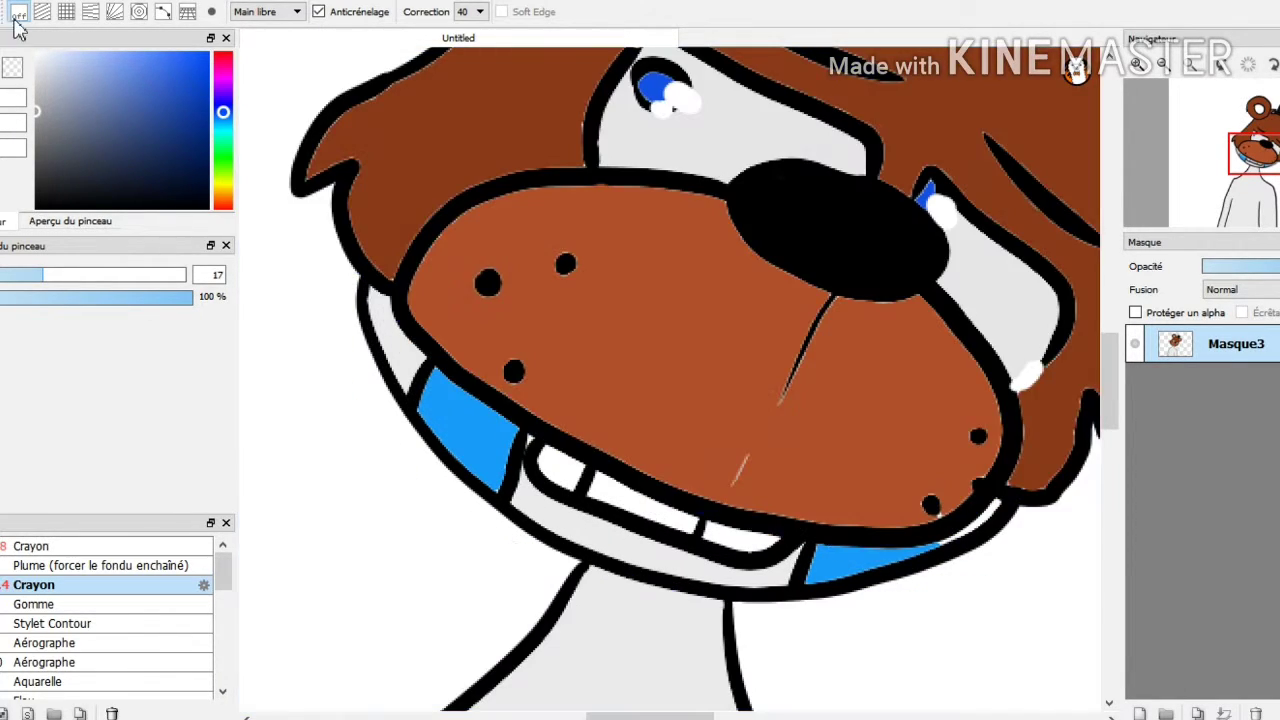
{"action": "key", "text": "ctrl+y"}
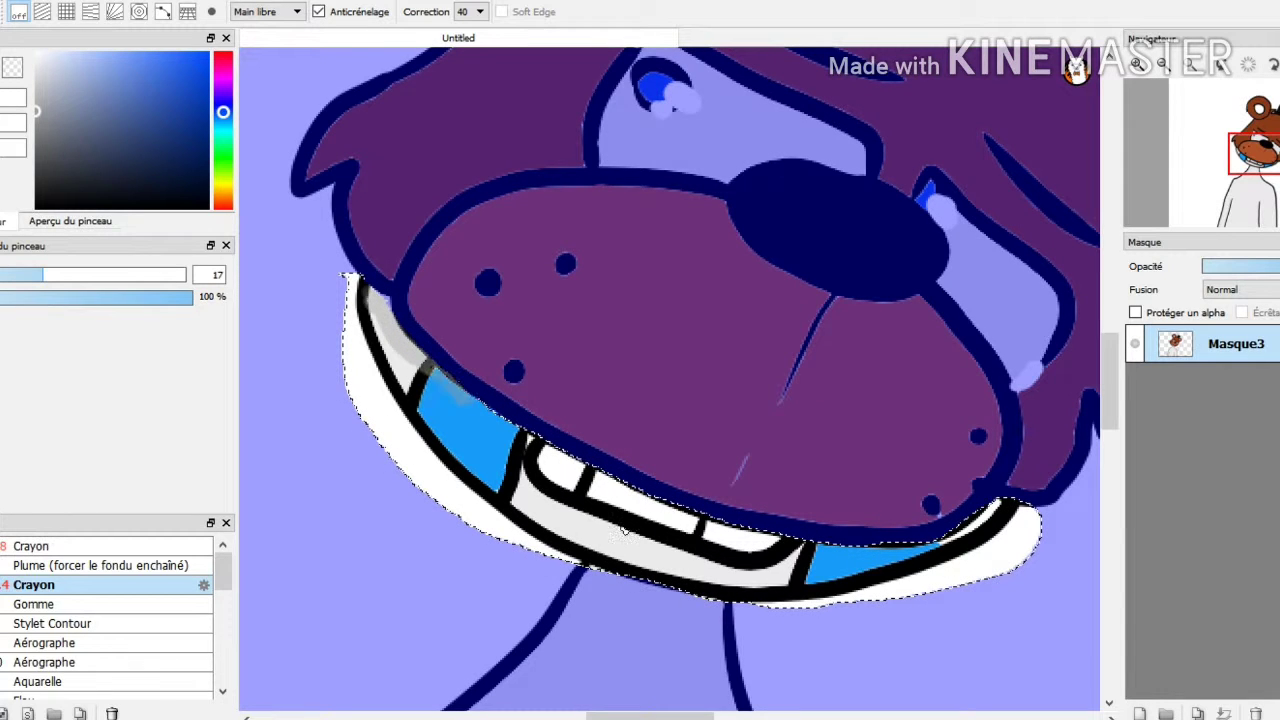
{"action": "mouse_move", "coordinate": [826, 562]}
{"action": "left_mouse_down"}
{"action": "mouse_move", "coordinate": [926, 550]}
{"action": "mouse_move", "coordinate": [1014, 506]}
{"action": "left_mouse_up"}
{"action": "mouse_move", "coordinate": [370, 302]}
{"action": "left_mouse_down"}
{"action": "mouse_move", "coordinate": [386, 364]}
{"action": "mouse_move", "coordinate": [407, 350]}
{"action": "left_mouse_up"}
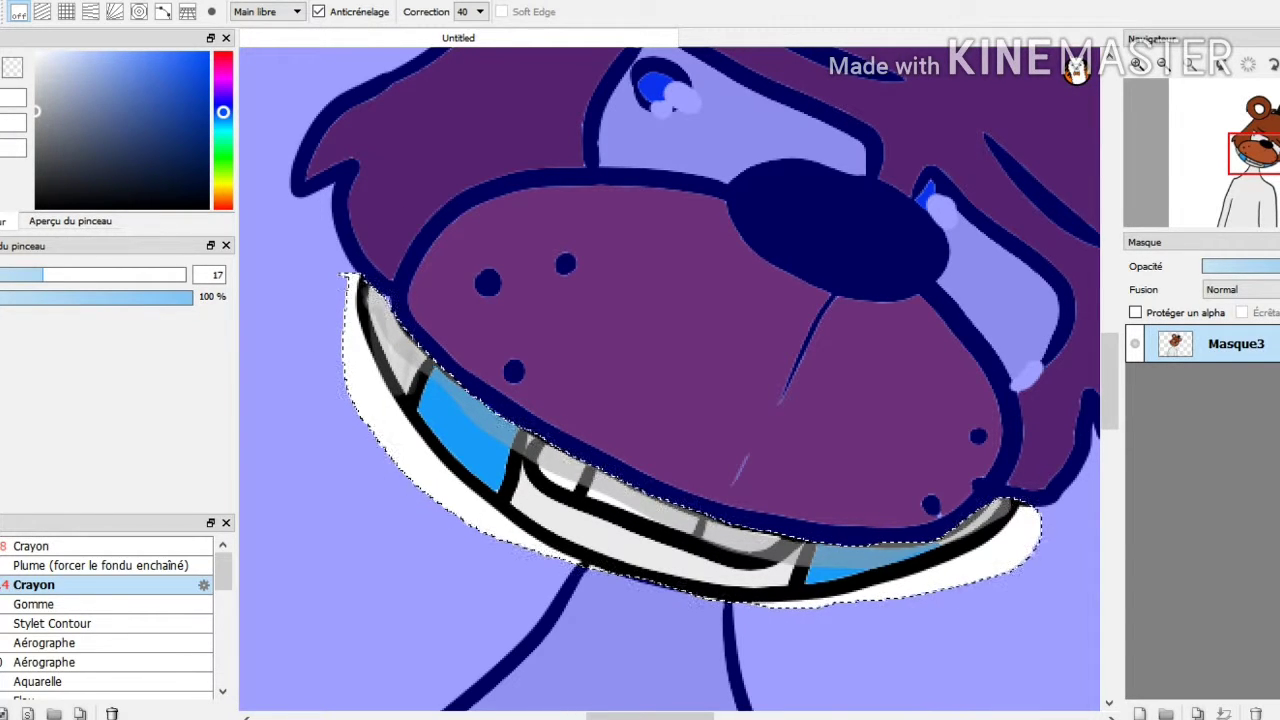
{"action": "key", "text": "m"}
{"action": "left_click", "coordinate": [464, 650]}
{"action": "key", "text": "b"}
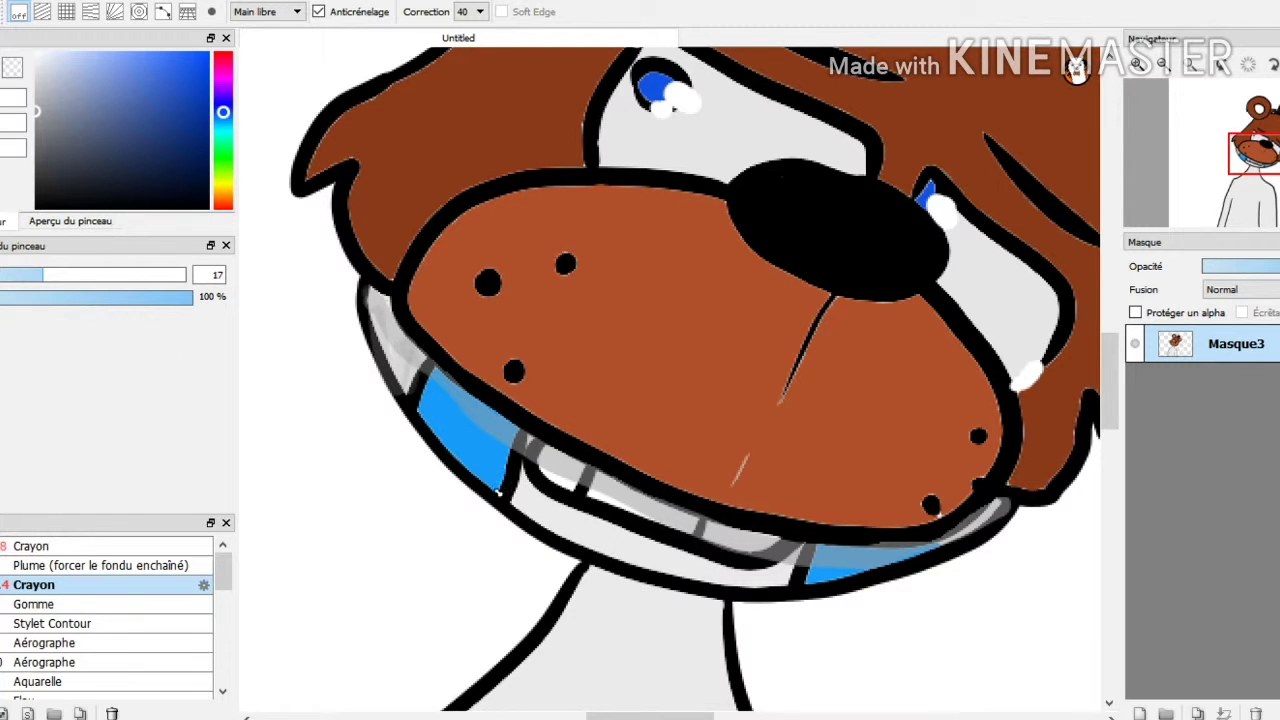
Try shading the cheek along the muzzle's upper edge with the same grey
{"action": "scroll", "coordinate": [603, 418], "scroll_direction": "down", "scroll_amount": 3}
{"action": "key", "text": "space"}
{"action": "left_click_drag", "start_coordinate": [797, 365], "coordinate": [820, 505]}
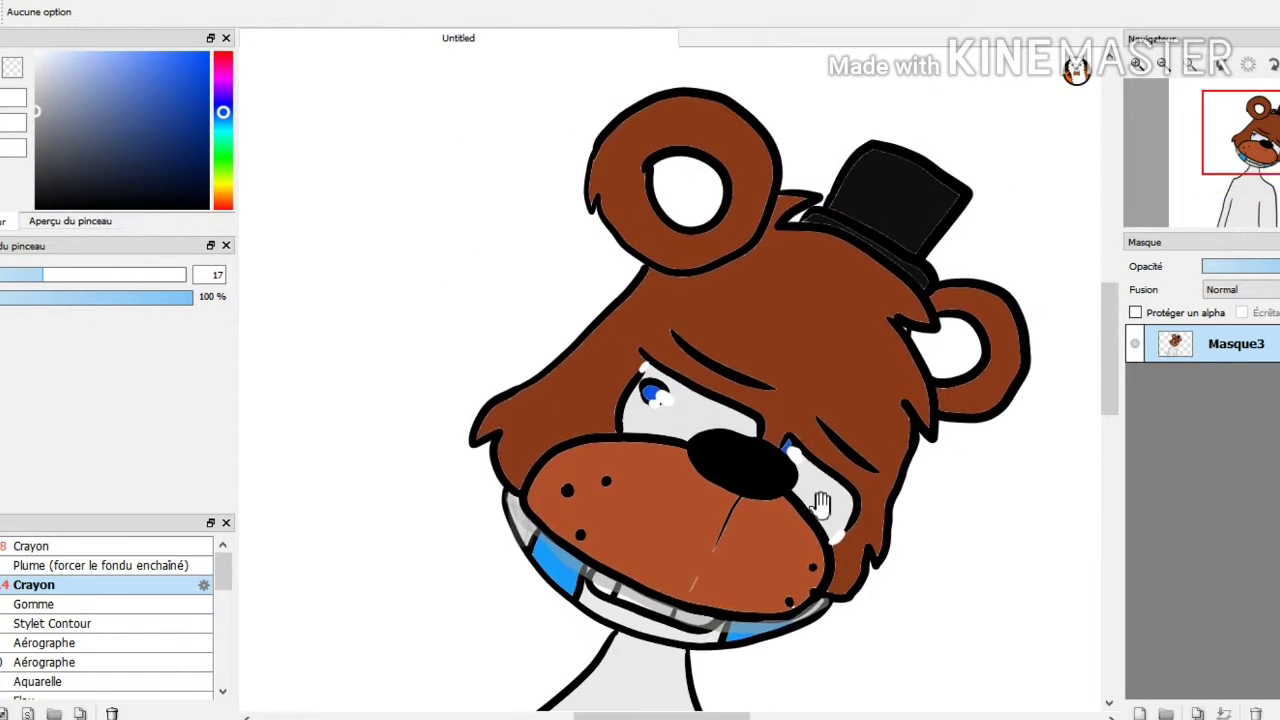
{"action": "scroll", "coordinate": [820, 503], "scroll_direction": "up", "scroll_amount": 4}
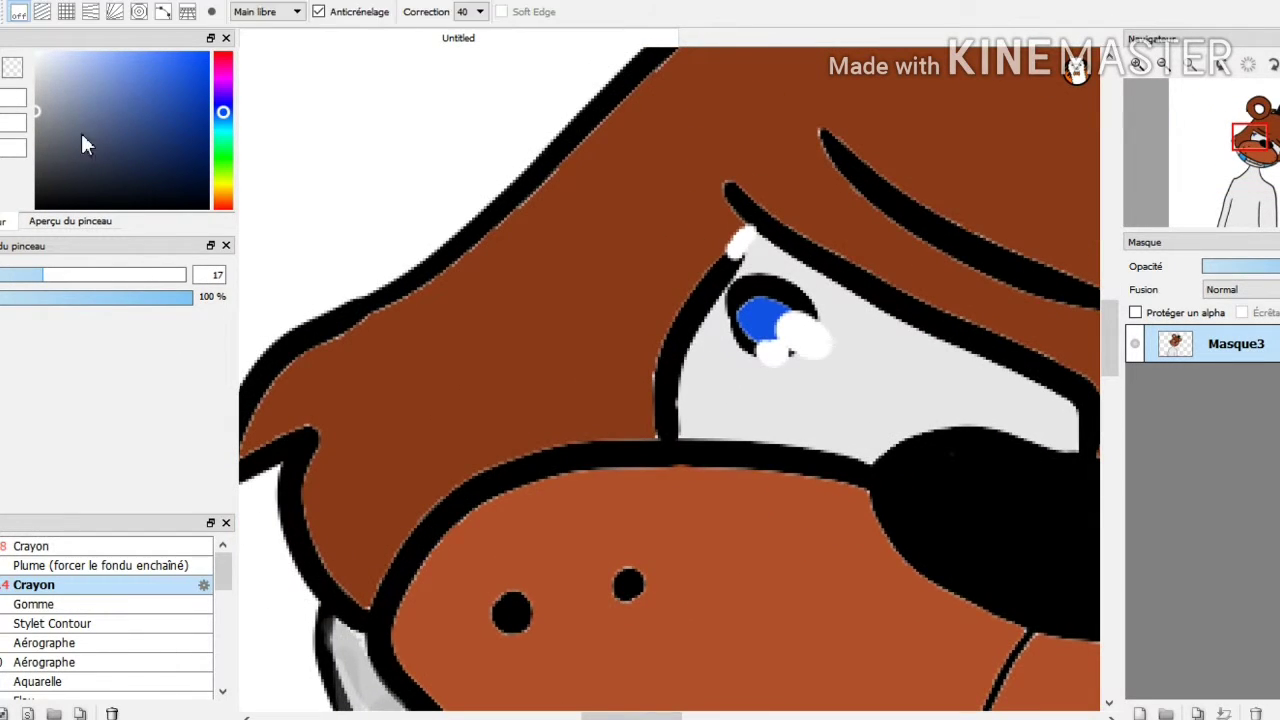
{"action": "mouse_move", "coordinate": [371, 596]}
{"action": "left_mouse_down"}
{"action": "mouse_move", "coordinate": [381, 564]}
{"action": "mouse_move", "coordinate": [475, 456]}
{"action": "mouse_move", "coordinate": [584, 426]}
{"action": "left_mouse_up"}
{"action": "left_click_drag", "start_coordinate": [782, 545], "coordinate": [848, 158]}
{"action": "key", "text": "ctrl+z"}
Pick a dark brown and shade the fur along the muzzle on both sides of the face
{"action": "left_click", "coordinate": [645, 505], "text": "alt"}
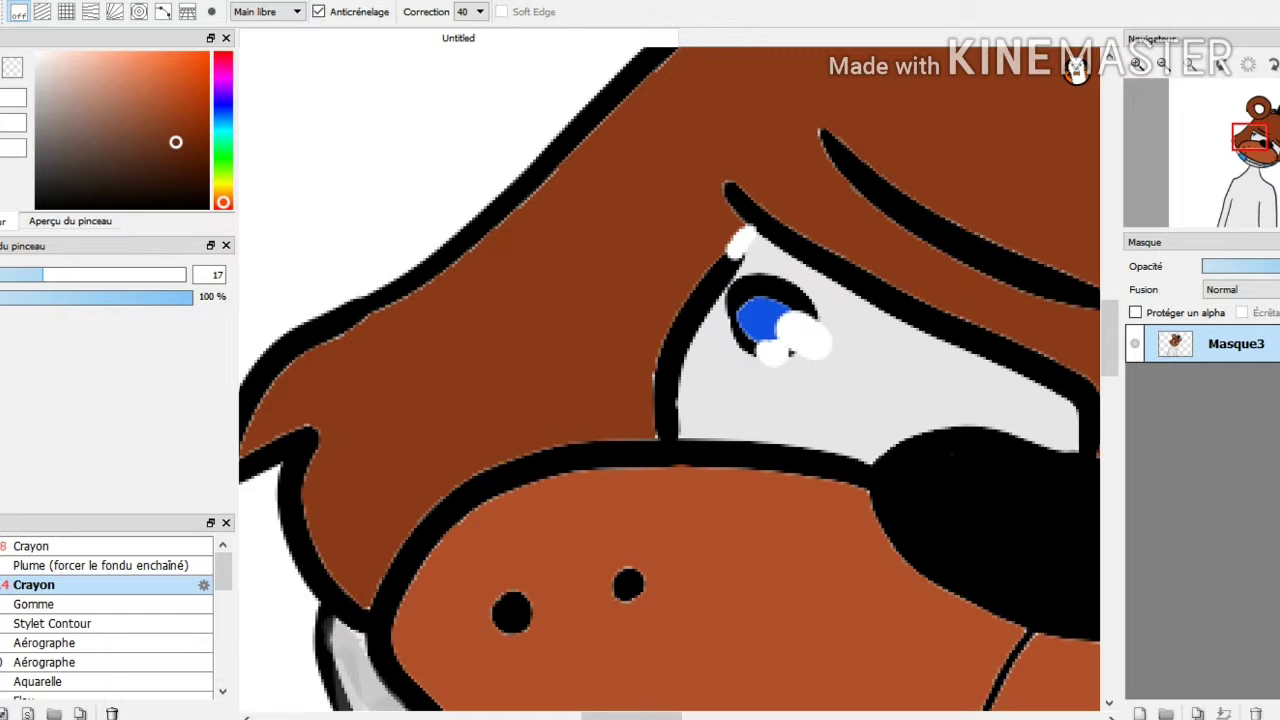
{"action": "mouse_move", "coordinate": [365, 602]}
{"action": "left_mouse_down"}
{"action": "mouse_move", "coordinate": [500, 450]}
{"action": "mouse_move", "coordinate": [632, 422]}
{"action": "mouse_move", "coordinate": [660, 432]}
{"action": "left_mouse_up"}
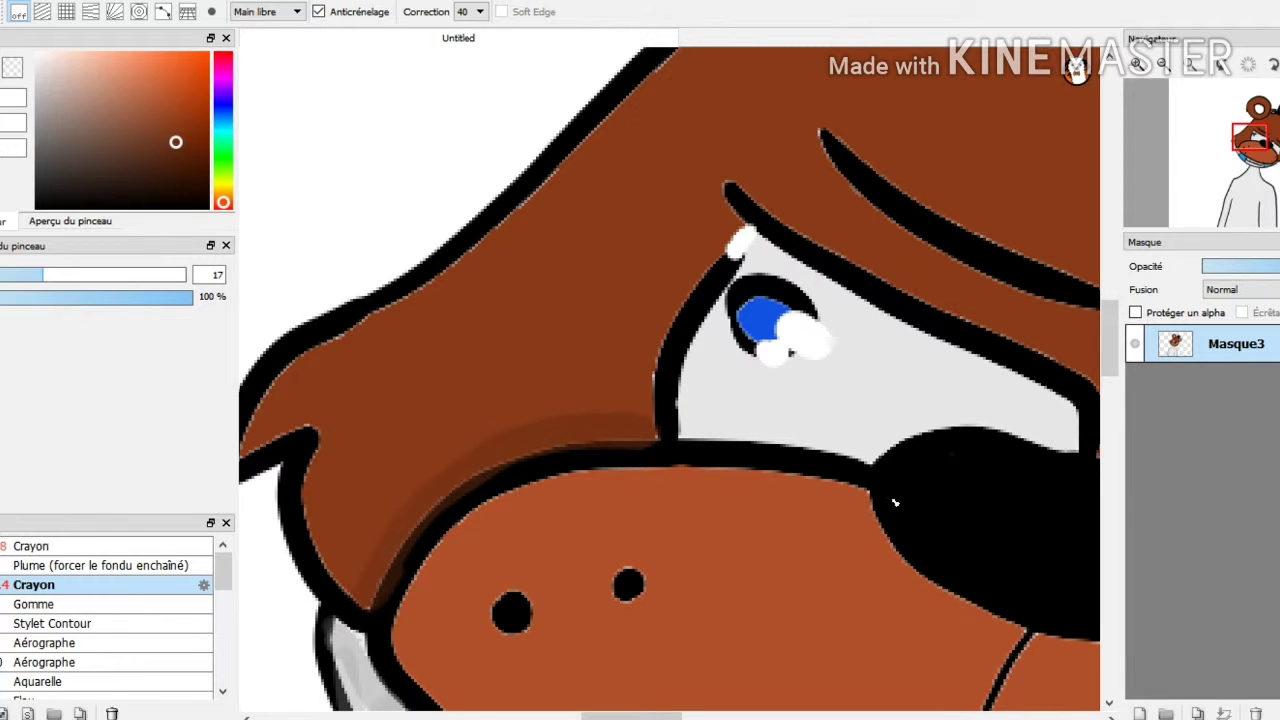
{"action": "scroll", "coordinate": [650, 455], "scroll_direction": "up", "scroll_amount": 4}
{"action": "scroll", "coordinate": [723, 525], "scroll_direction": "down", "scroll_amount": 9}
{"action": "scroll", "coordinate": [770, 530], "scroll_direction": "up", "scroll_amount": 6}
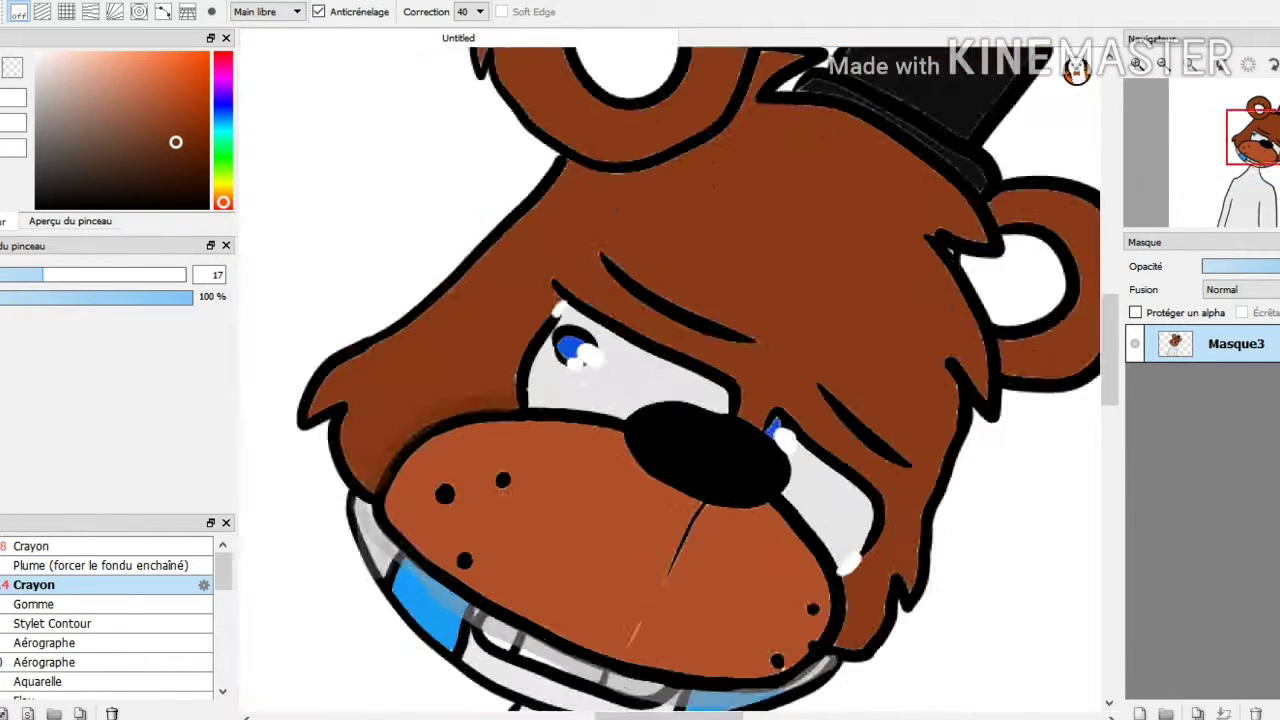
{"action": "left_click_drag", "start_coordinate": [547, 474], "coordinate": [528, 260]}
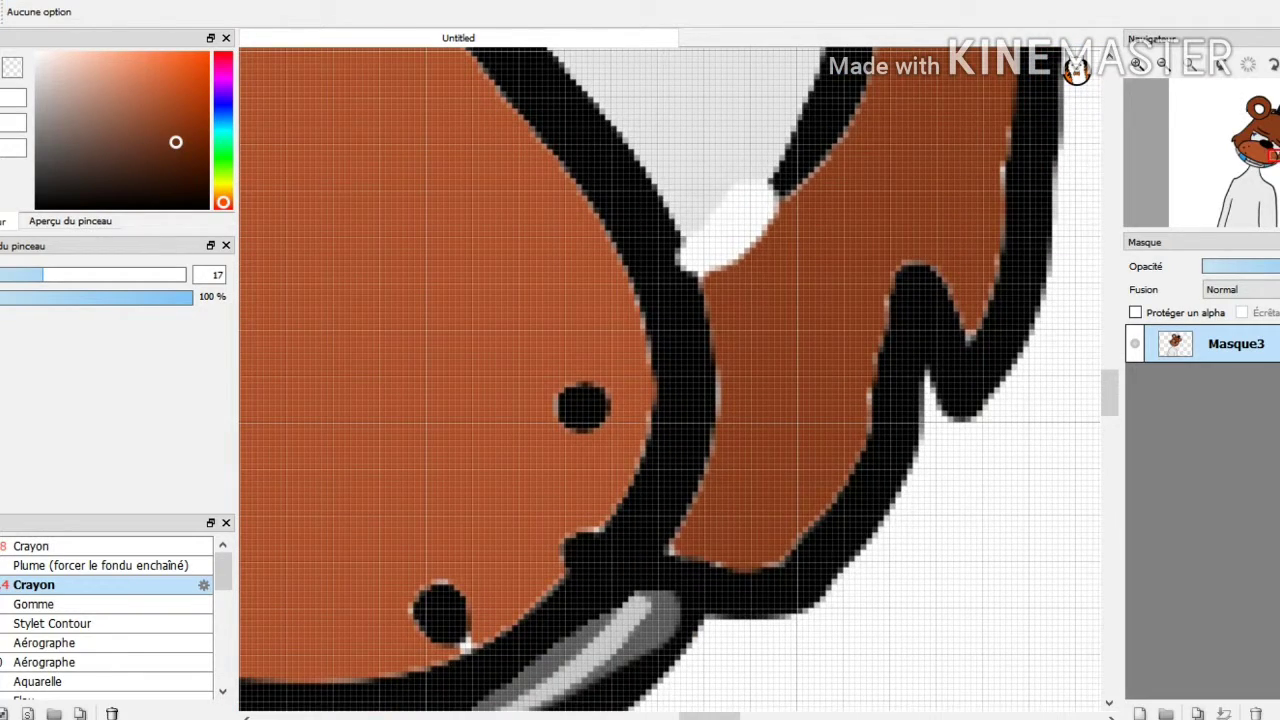
{"action": "mouse_move", "coordinate": [896, 364]}
{"action": "left_mouse_down"}
{"action": "mouse_move", "coordinate": [914, 442]}
{"action": "mouse_move", "coordinate": [911, 580]}
{"action": "mouse_move", "coordinate": [878, 680]}
{"action": "left_mouse_up"}
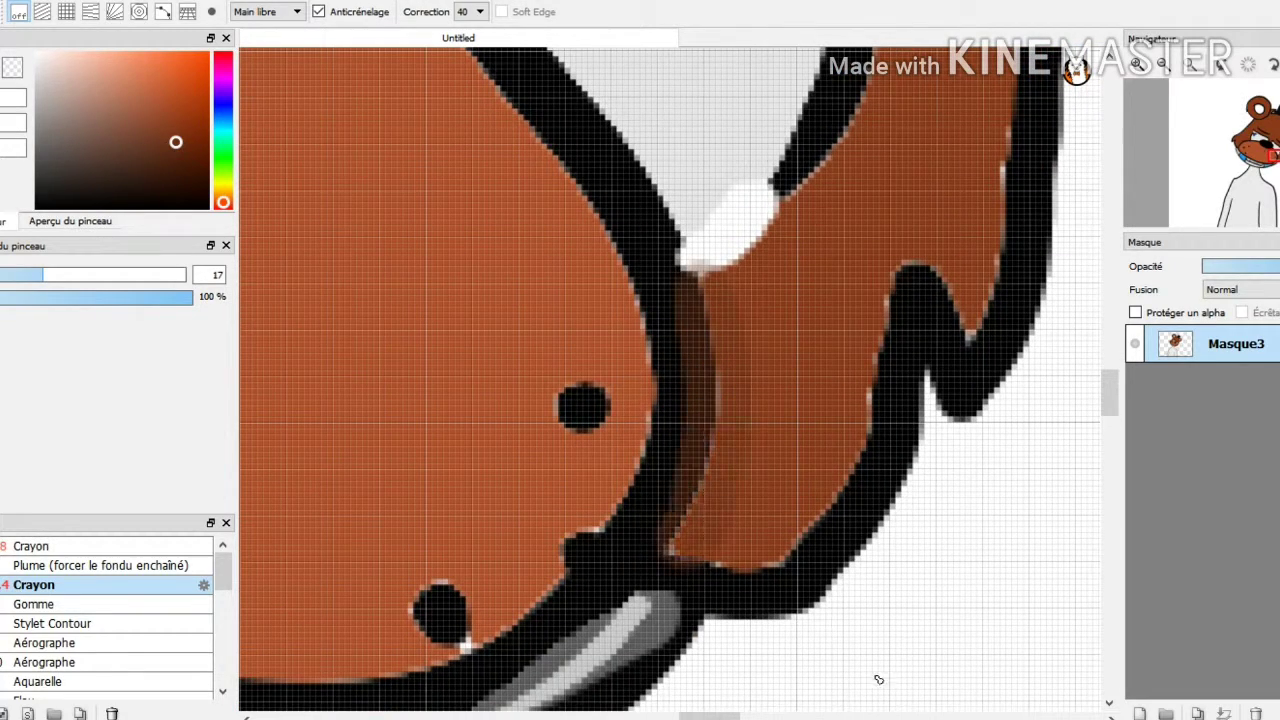
Paint a dark brown shadow on the forehead beneath the large ear
{"action": "scroll", "coordinate": [850, 660], "scroll_direction": "down", "scroll_amount": 6}
{"action": "scroll", "coordinate": [770, 400], "scroll_direction": "up", "scroll_amount": 5}
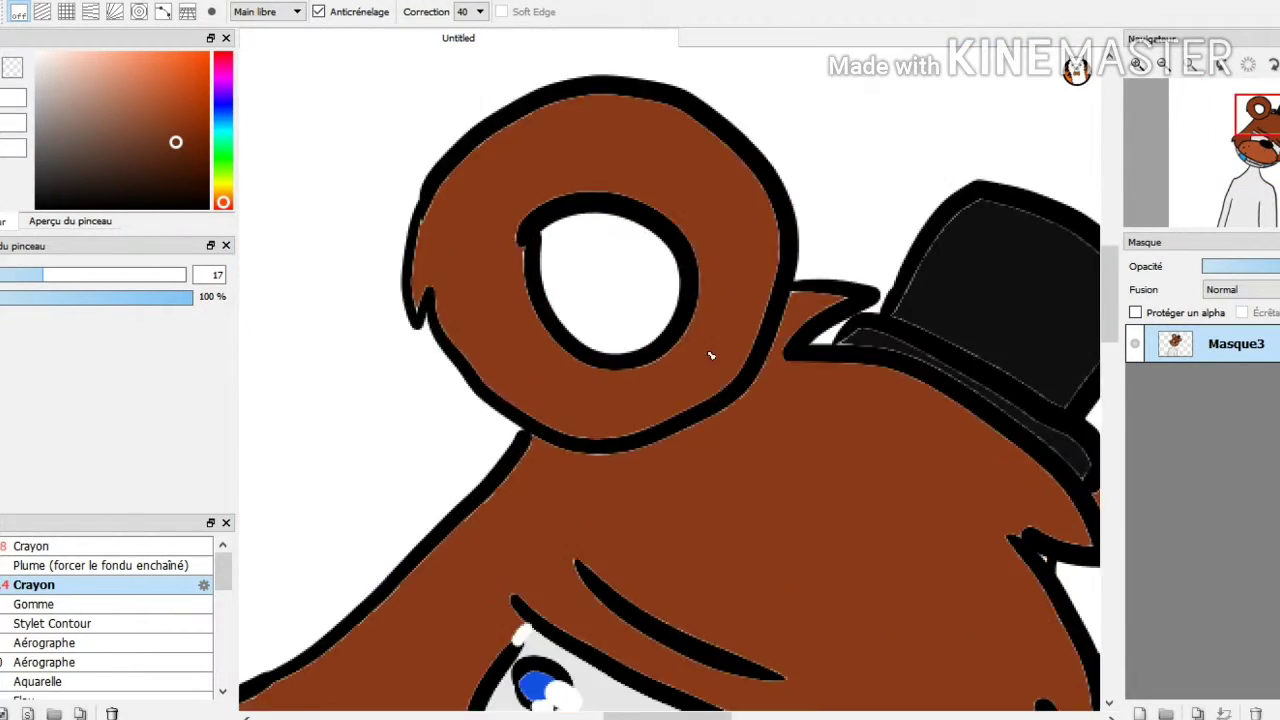
{"action": "mouse_move", "coordinate": [661, 646]}
{"action": "left_mouse_down"}
{"action": "mouse_move", "coordinate": [791, 671]}
{"action": "mouse_move", "coordinate": [929, 640]}
{"action": "mouse_move", "coordinate": [1013, 581]}
{"action": "mouse_move", "coordinate": [1081, 507]}
{"action": "mouse_move", "coordinate": [1100, 438]}
{"action": "left_mouse_up"}
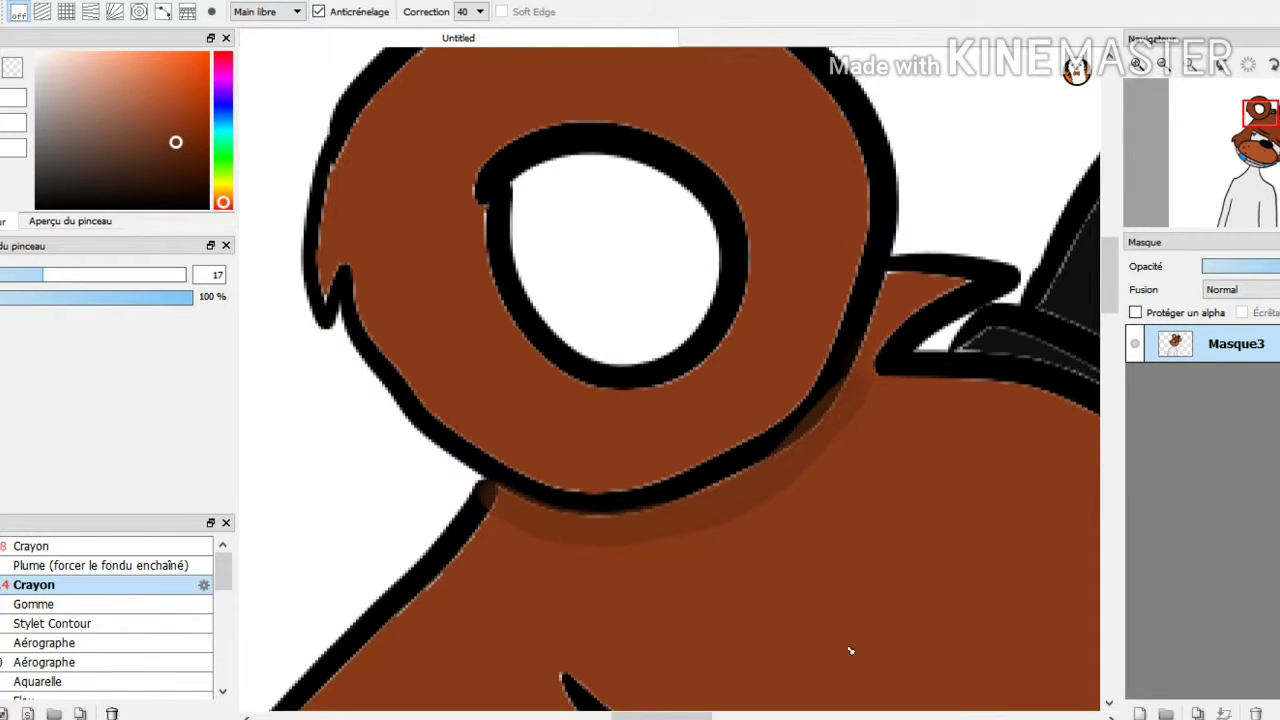
Fill the inside of both ears with a lighter reddish brown
{"action": "left_click", "coordinate": [2, 312]}
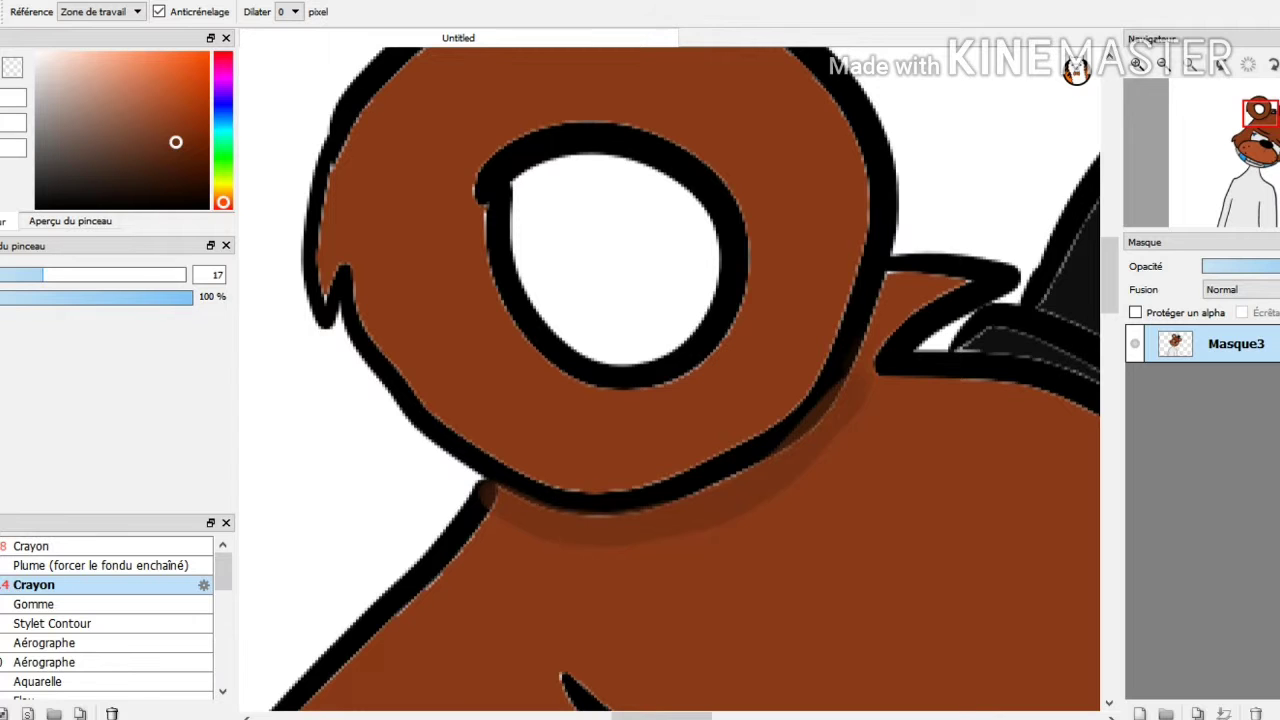
{"action": "right_click", "coordinate": [832, 572]}
{"action": "left_click_drag", "start_coordinate": [170, 116], "coordinate": [157, 102]}
{"action": "left_click", "coordinate": [700, 310]}
{"action": "scroll", "coordinate": [755, 520], "scroll_direction": "down", "scroll_amount": 3}
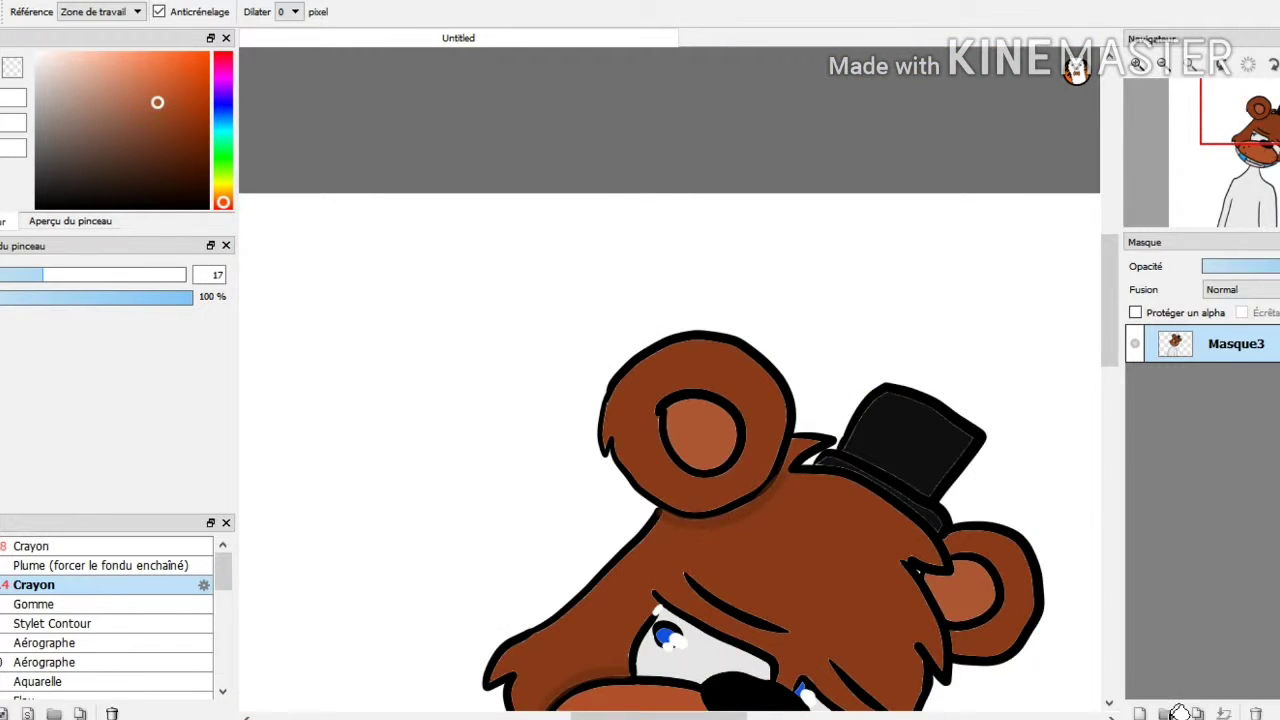
{"action": "scroll", "coordinate": [908, 548], "scroll_direction": "up", "scroll_amount": 2}
{"action": "scroll", "coordinate": [865, 580], "scroll_direction": "down", "scroll_amount": 2}
Paint a light grey shadow with the pencil on the neck just below the jaw
{"action": "key", "text": "space"}
{"action": "left_click_drag", "start_coordinate": [712, 660], "coordinate": [684, 411]}
{"action": "left_click_drag", "start_coordinate": [544, 596], "coordinate": [592, 382]}
{"action": "scroll", "coordinate": [840, 528], "scroll_direction": "up", "scroll_amount": 1}
{"action": "scroll", "coordinate": [840, 528], "scroll_direction": "up", "scroll_amount": 3}
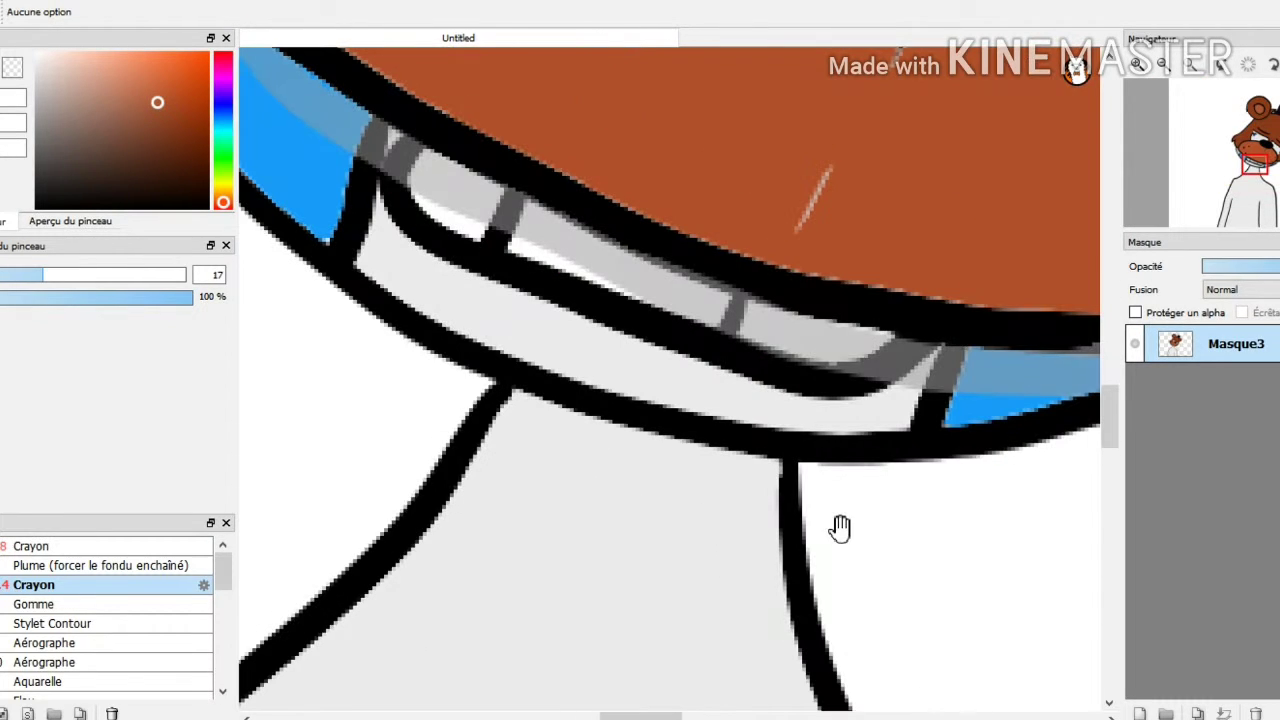
{"action": "left_click", "coordinate": [2, 66]}
{"action": "left_click", "coordinate": [37, 87]}
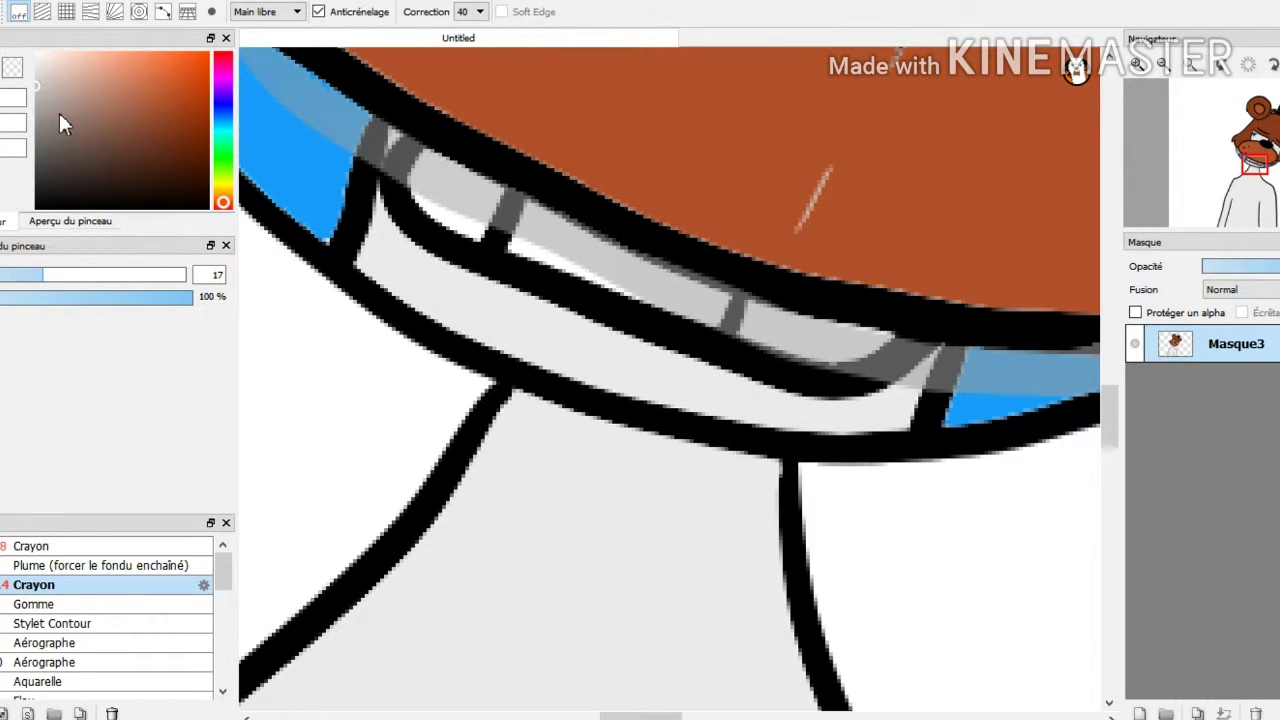
{"action": "mouse_move", "coordinate": [655, 512]}
{"action": "left_mouse_down"}
{"action": "mouse_move", "coordinate": [741, 550]}
{"action": "mouse_move", "coordinate": [980, 604]}
{"action": "mouse_move", "coordinate": [963, 619]}
{"action": "mouse_move", "coordinate": [793, 597]}
{"action": "mouse_move", "coordinate": [660, 517]}
{"action": "left_mouse_up"}
{"action": "scroll", "coordinate": [730, 636], "scroll_direction": "down", "scroll_amount": 5}
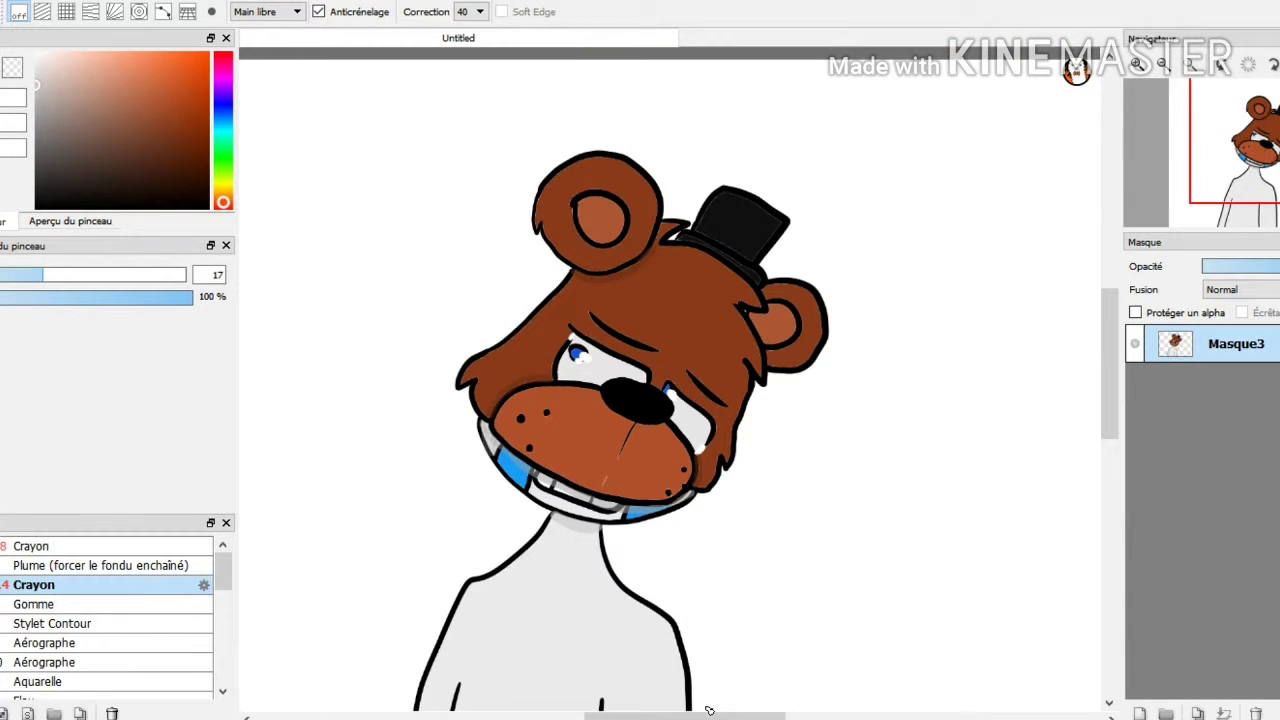
Shade the body in light grey along the inner lines of both arms
{"action": "key", "text": "space"}
{"action": "left_click_drag", "start_coordinate": [695, 655], "coordinate": [706, 343]}
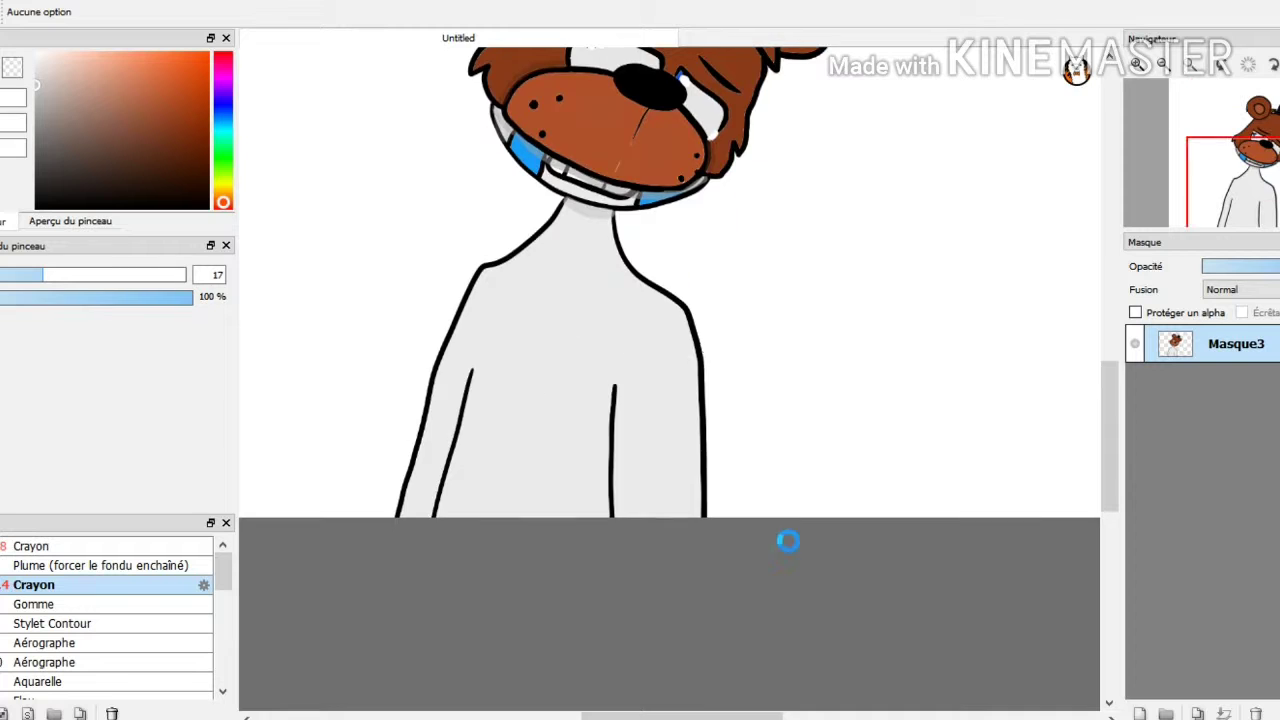
{"action": "scroll", "coordinate": [787, 540], "scroll_direction": "up", "scroll_amount": 4}
{"action": "mouse_move", "coordinate": [787, 540]}
{"action": "left_mouse_down"}
{"action": "mouse_move", "coordinate": [878, 569]}
{"action": "mouse_move", "coordinate": [886, 551]}
{"action": "left_mouse_up"}
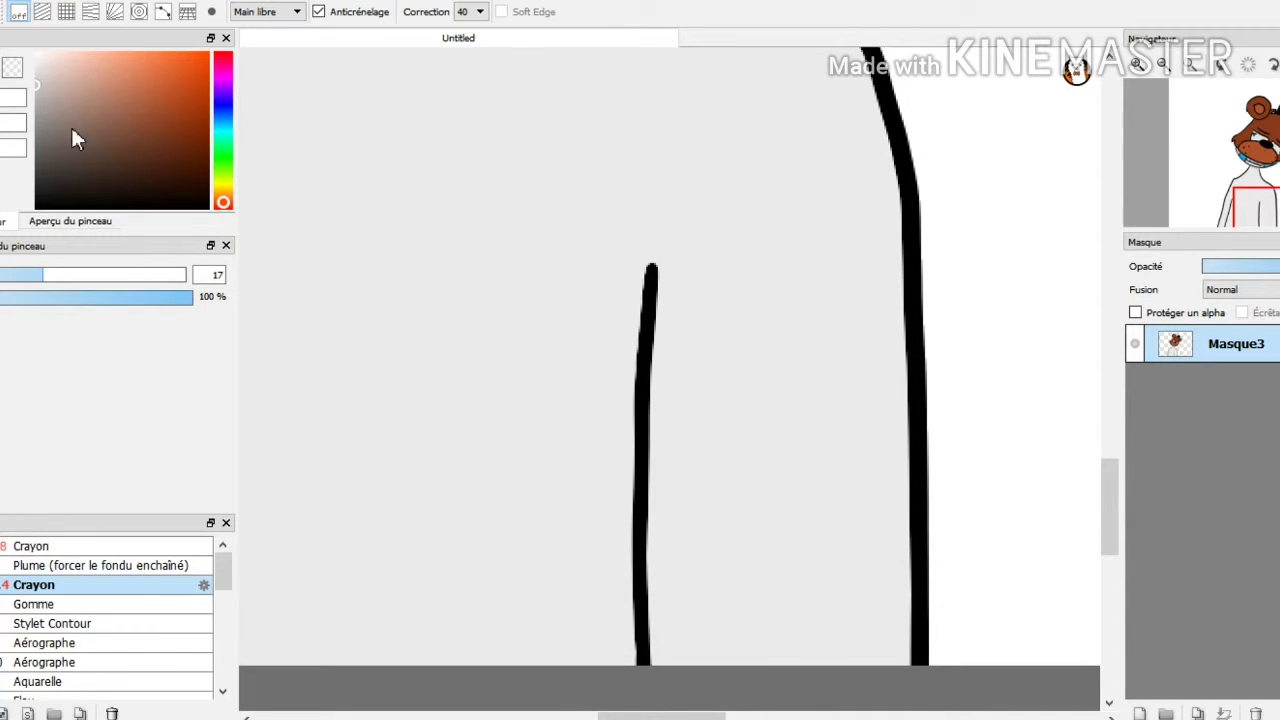
{"action": "mouse_move", "coordinate": [635, 272]}
{"action": "left_mouse_down"}
{"action": "mouse_move", "coordinate": [617, 484]}
{"action": "mouse_move", "coordinate": [626, 662]}
{"action": "left_mouse_up"}
{"action": "key", "text": "space"}
{"action": "left_click_drag", "start_coordinate": [355, 614], "coordinate": [877, 589]}
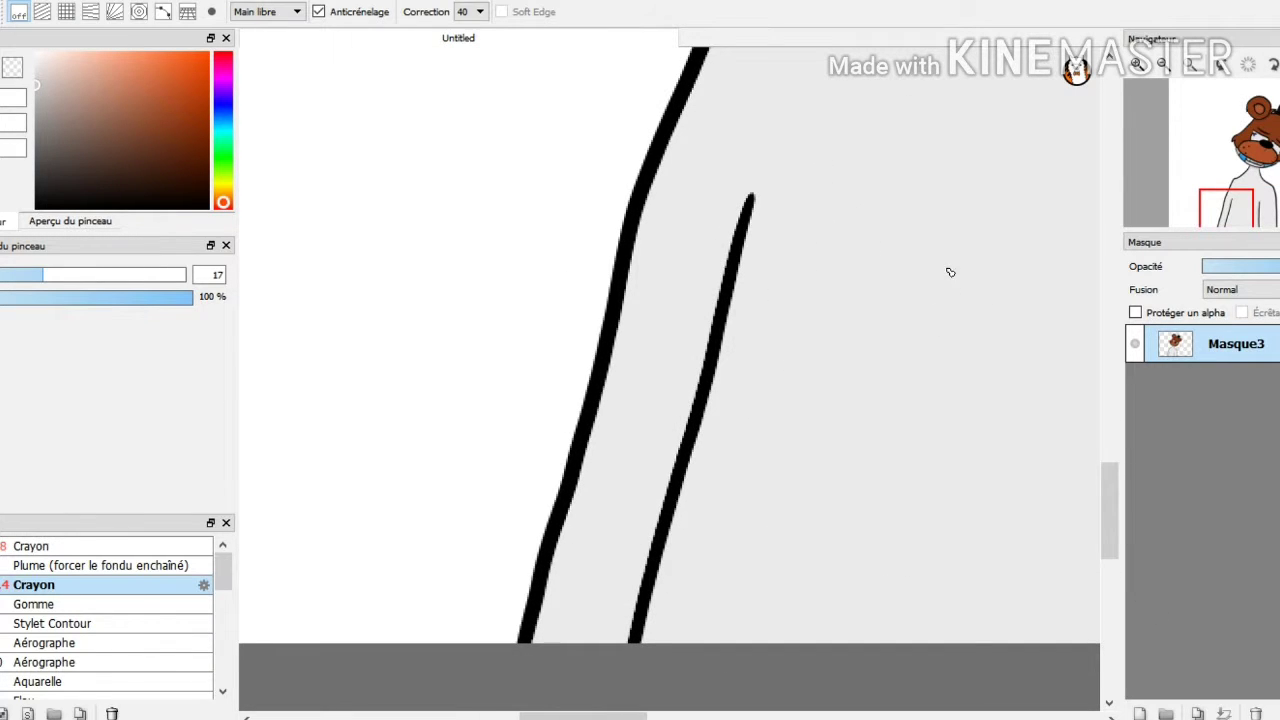
{"action": "mouse_move", "coordinate": [950, 272]}
{"action": "left_mouse_down"}
{"action": "mouse_move", "coordinate": [833, 595]}
{"action": "mouse_move", "coordinate": [829, 695]}
{"action": "mouse_move", "coordinate": [889, 445]}
{"action": "mouse_move", "coordinate": [959, 302]}
{"action": "left_mouse_up"}
Try shading the lower edge of the large ear's inside with a slightly darker reddish brown
{"action": "key", "text": "space"}
{"action": "left_click_drag", "start_coordinate": [917, 644], "coordinate": [660, 709]}
{"action": "scroll", "coordinate": [660, 708], "scroll_direction": "down", "scroll_amount": 3}
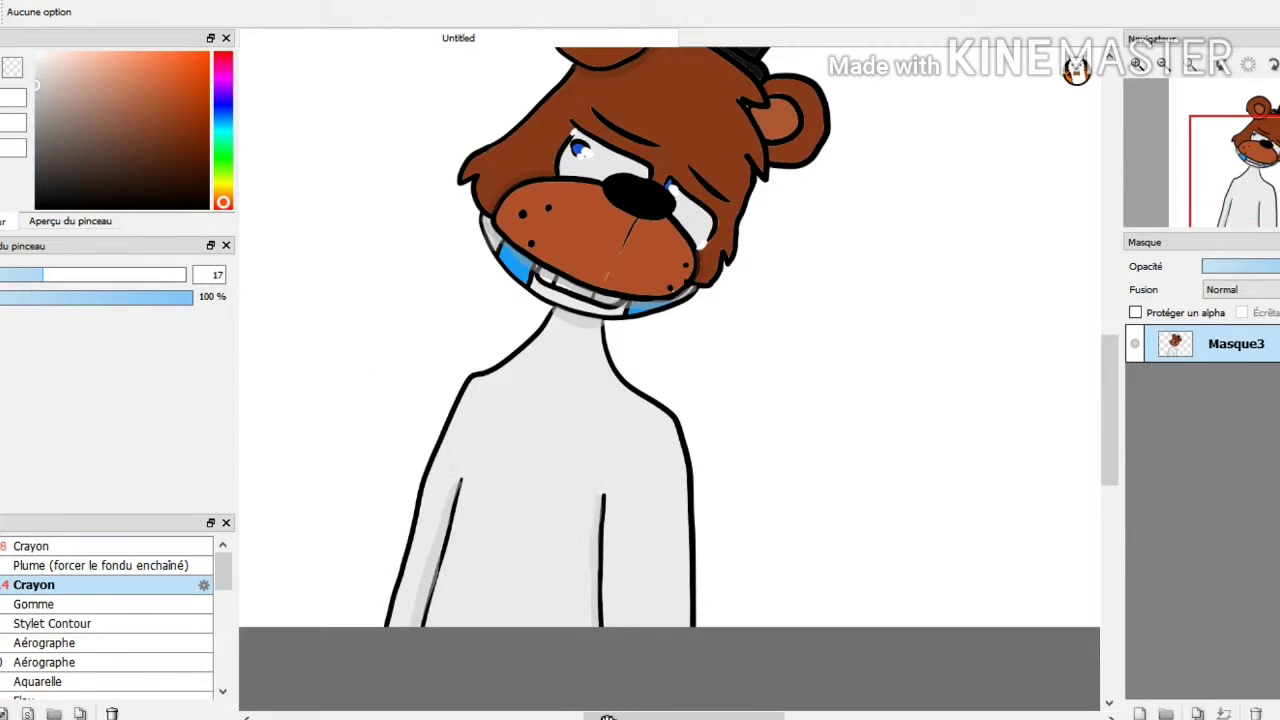
{"action": "left_click_drag", "start_coordinate": [606, 612], "coordinate": [620, 715]}
{"action": "scroll", "coordinate": [509, 646], "scroll_direction": "up", "scroll_amount": 1}
{"action": "scroll", "coordinate": [509, 646], "scroll_direction": "down", "scroll_amount": 1}
{"action": "scroll", "coordinate": [666, 691], "scroll_direction": "down", "scroll_amount": 2}
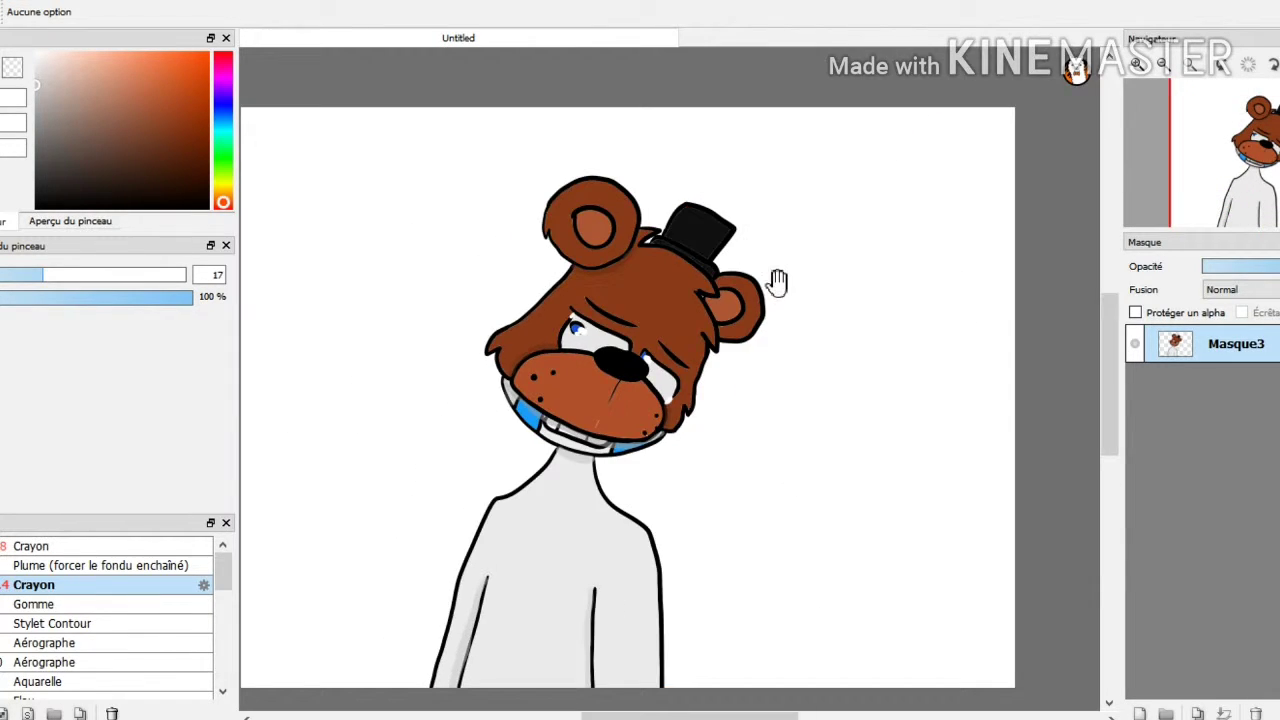
{"action": "scroll", "coordinate": [774, 280], "scroll_direction": "up", "scroll_amount": 6}
{"action": "key", "text": "b"}
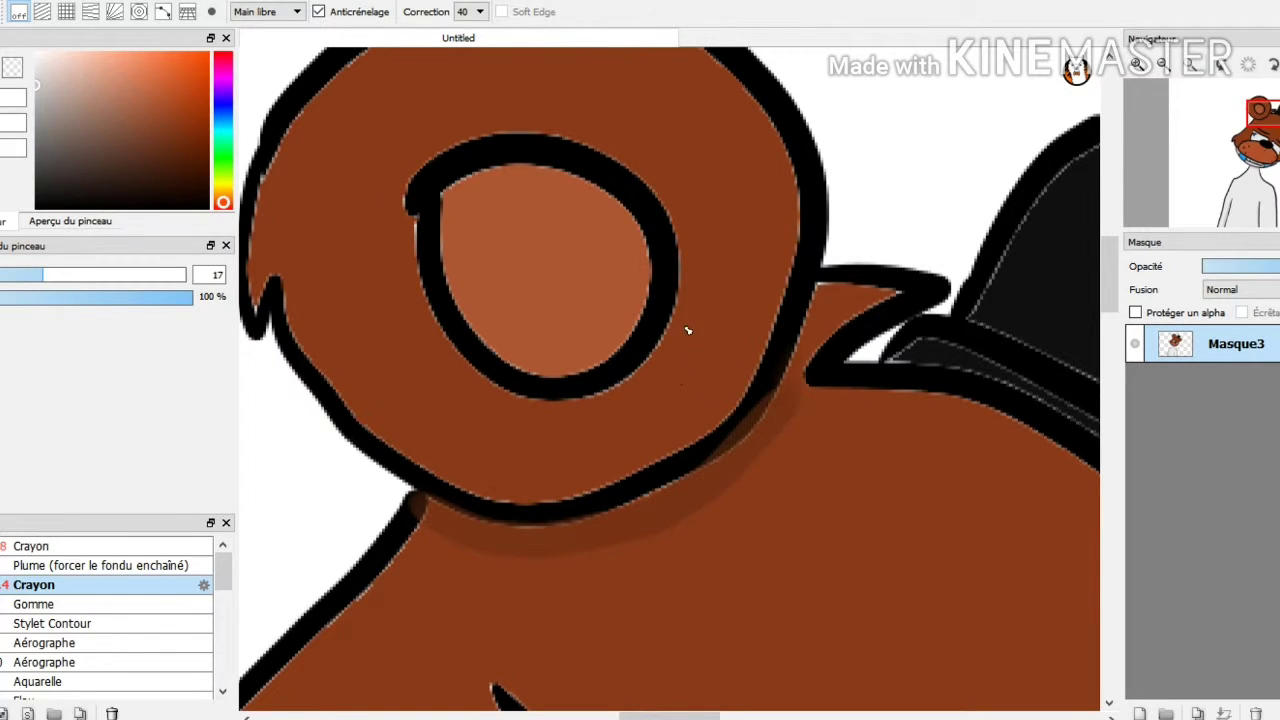
{"action": "left_click_drag", "start_coordinate": [157, 97], "coordinate": [169, 110]}
{"action": "mouse_move", "coordinate": [432, 214]}
{"action": "left_mouse_down"}
{"action": "mouse_move", "coordinate": [440, 288]}
{"action": "mouse_move", "coordinate": [558, 357]}
{"action": "left_mouse_up"}
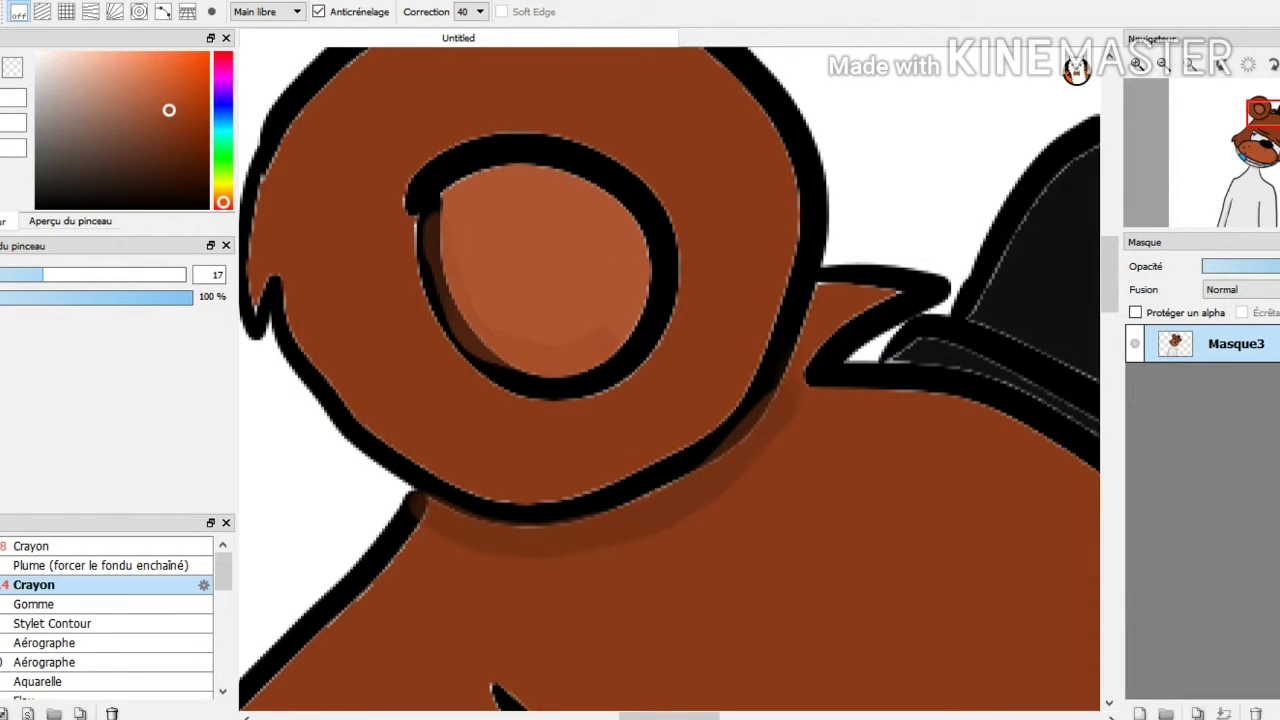
{"action": "key", "text": "ctrl+z"}
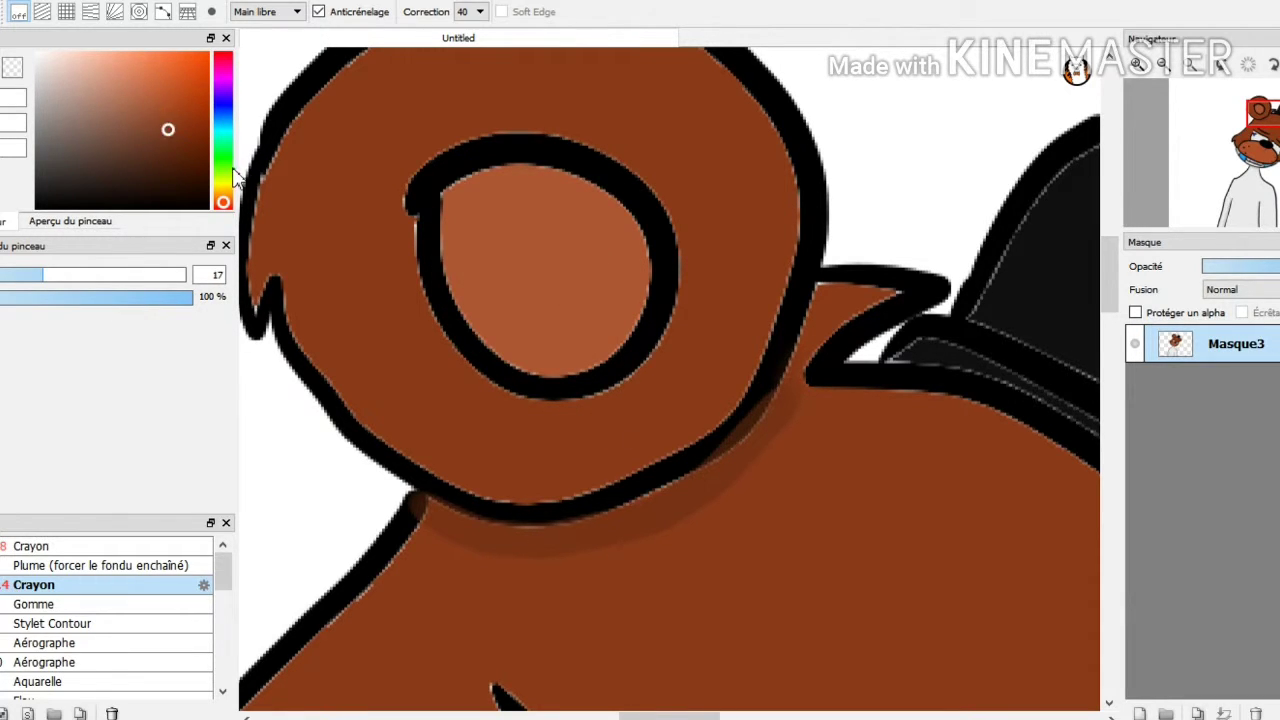
Paint a darker reddish-brown shadow along the inner edge of the lighter area inside both ears
{"action": "mouse_move", "coordinate": [559, 299]}
{"action": "left_mouse_down"}
{"action": "mouse_move", "coordinate": [582, 324]}
{"action": "mouse_move", "coordinate": [611, 400]}
{"action": "mouse_move", "coordinate": [692, 464]}
{"action": "mouse_move", "coordinate": [770, 451]}
{"action": "mouse_move", "coordinate": [817, 357]}
{"action": "mouse_move", "coordinate": [741, 255]}
{"action": "left_mouse_up"}
{"action": "left_click_drag", "start_coordinate": [598, 196], "coordinate": [448, 214]}
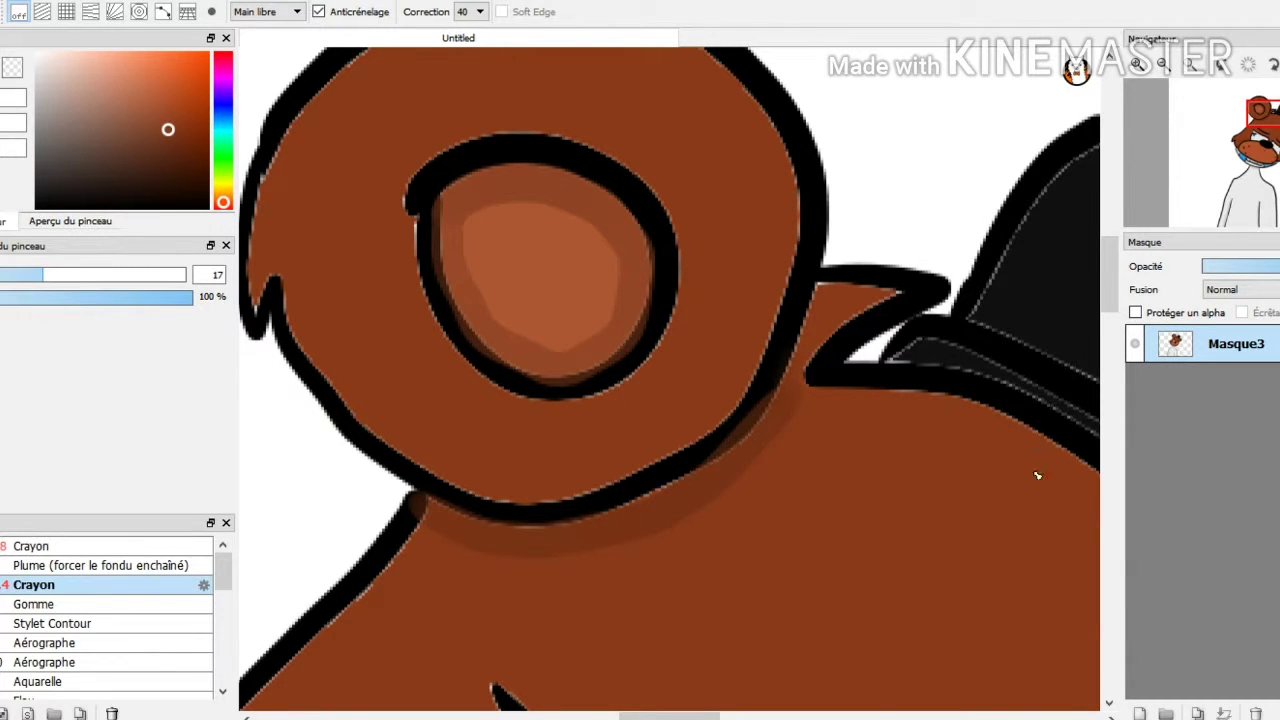
{"action": "scroll", "coordinate": [1037, 475], "scroll_direction": "down", "scroll_amount": 5}
{"action": "scroll", "coordinate": [1040, 500], "scroll_direction": "up", "scroll_amount": 6}
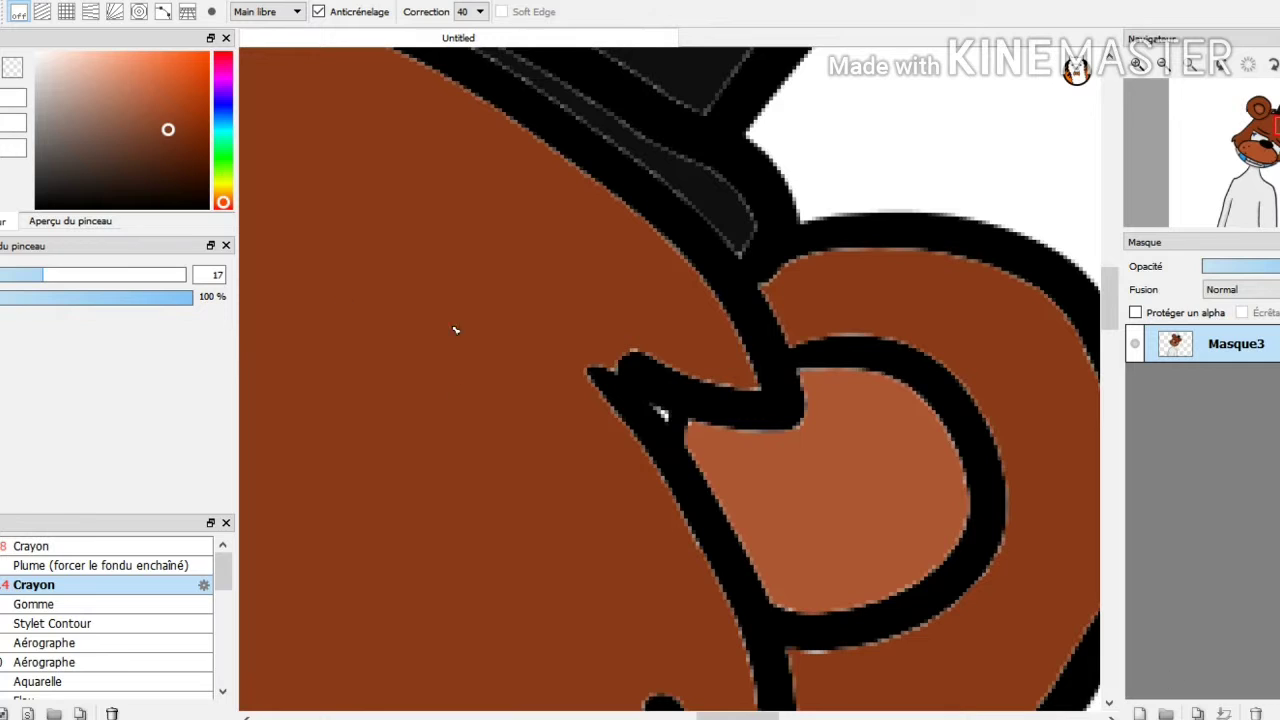
{"action": "mouse_move", "coordinate": [685, 420]}
{"action": "left_mouse_down"}
{"action": "mouse_move", "coordinate": [760, 540]}
{"action": "mouse_move", "coordinate": [845, 605]}
{"action": "mouse_move", "coordinate": [945, 510]}
{"action": "mouse_move", "coordinate": [885, 390]}
{"action": "mouse_move", "coordinate": [808, 400]}
{"action": "mouse_move", "coordinate": [715, 443]}
{"action": "mouse_move", "coordinate": [768, 505]}
{"action": "mouse_move", "coordinate": [738, 462]}
{"action": "left_mouse_up"}
{"action": "scroll", "coordinate": [1015, 600], "scroll_direction": "down", "scroll_amount": 5}
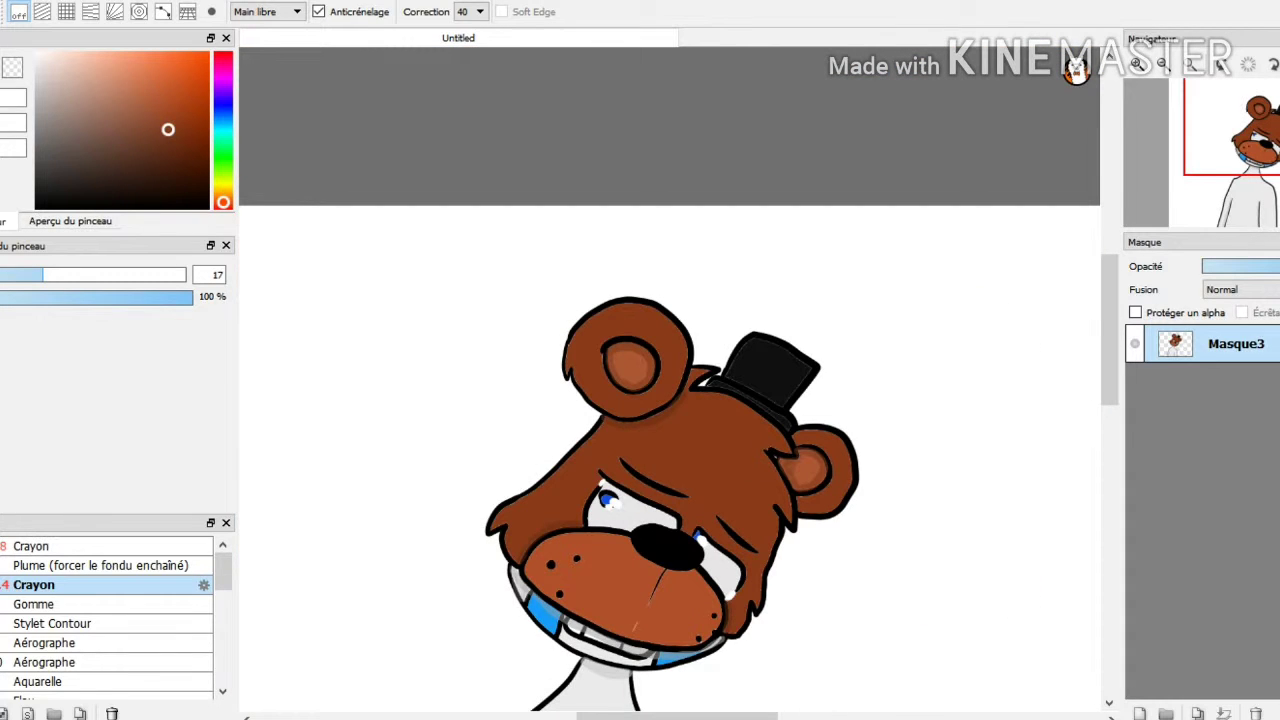
{"action": "scroll", "coordinate": [749, 491], "scroll_direction": "down", "scroll_amount": 5}
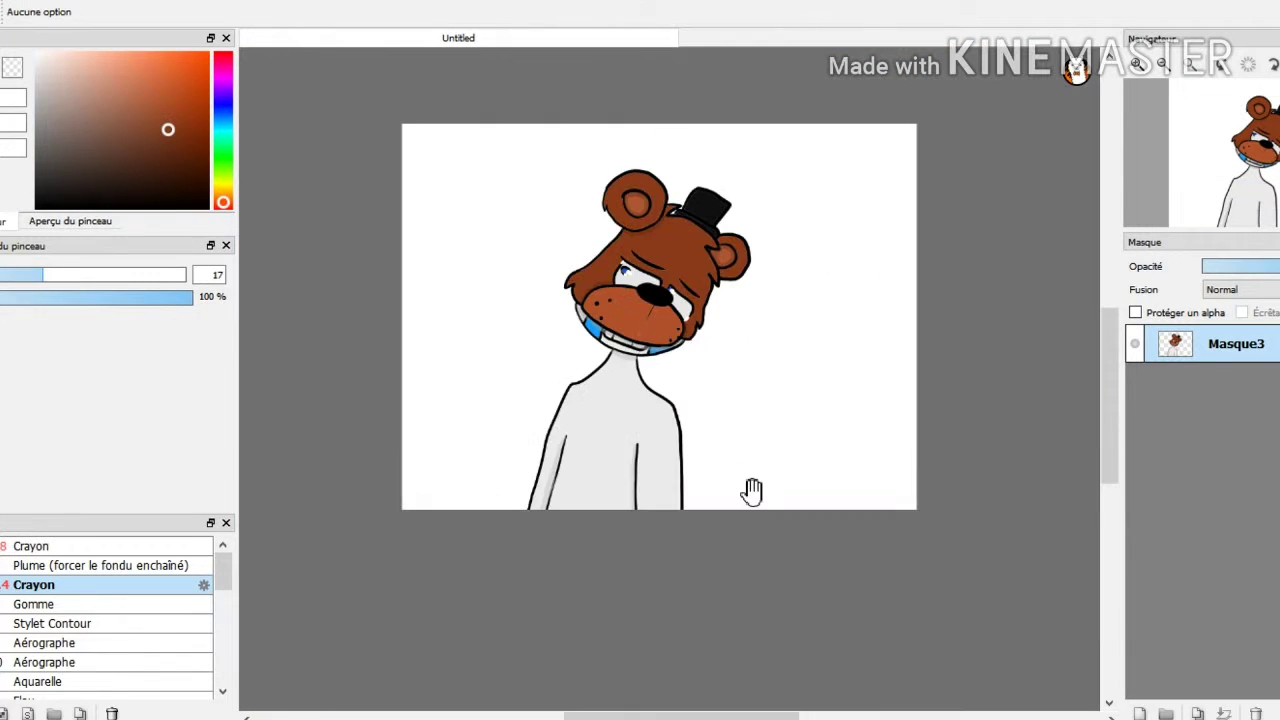
Add a new layer above the drawing and fill the background around the bear with dark grey
{"action": "left_click", "coordinate": [1140, 713]}
{"action": "scroll", "coordinate": [1046, 500], "scroll_direction": "down", "scroll_amount": 1}
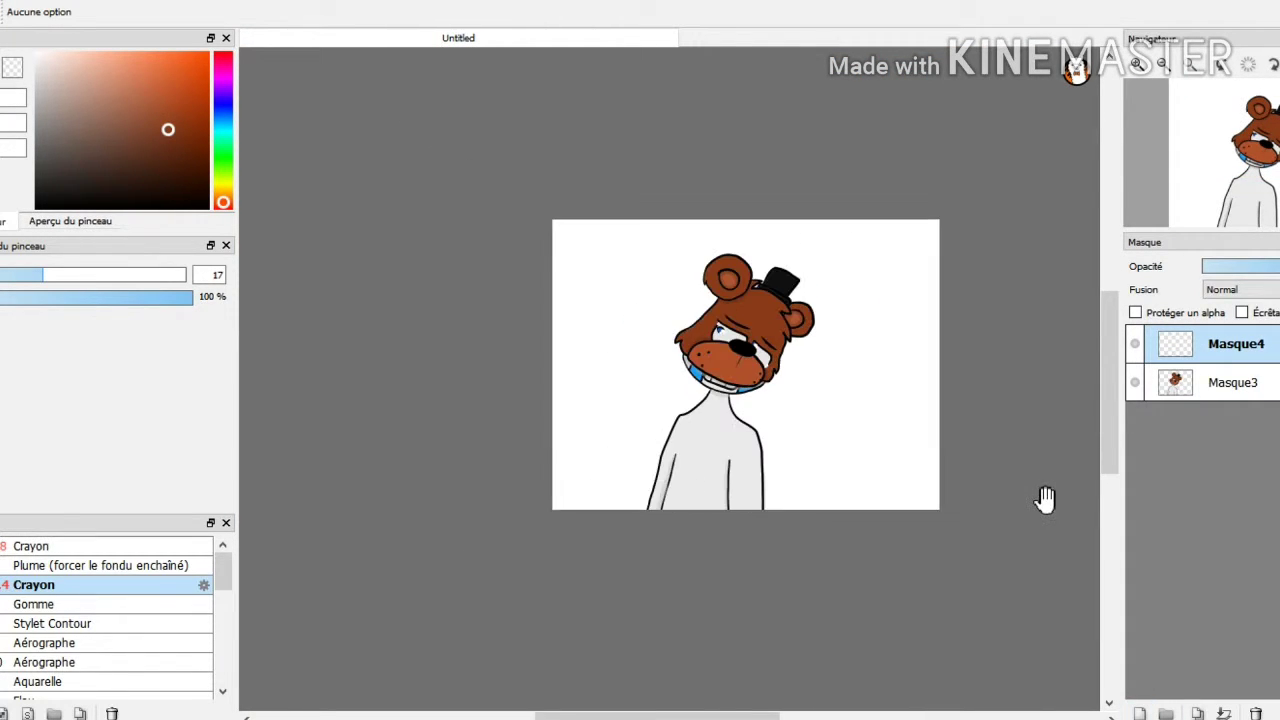
{"action": "scroll", "coordinate": [1046, 500], "scroll_direction": "up", "scroll_amount": 3}
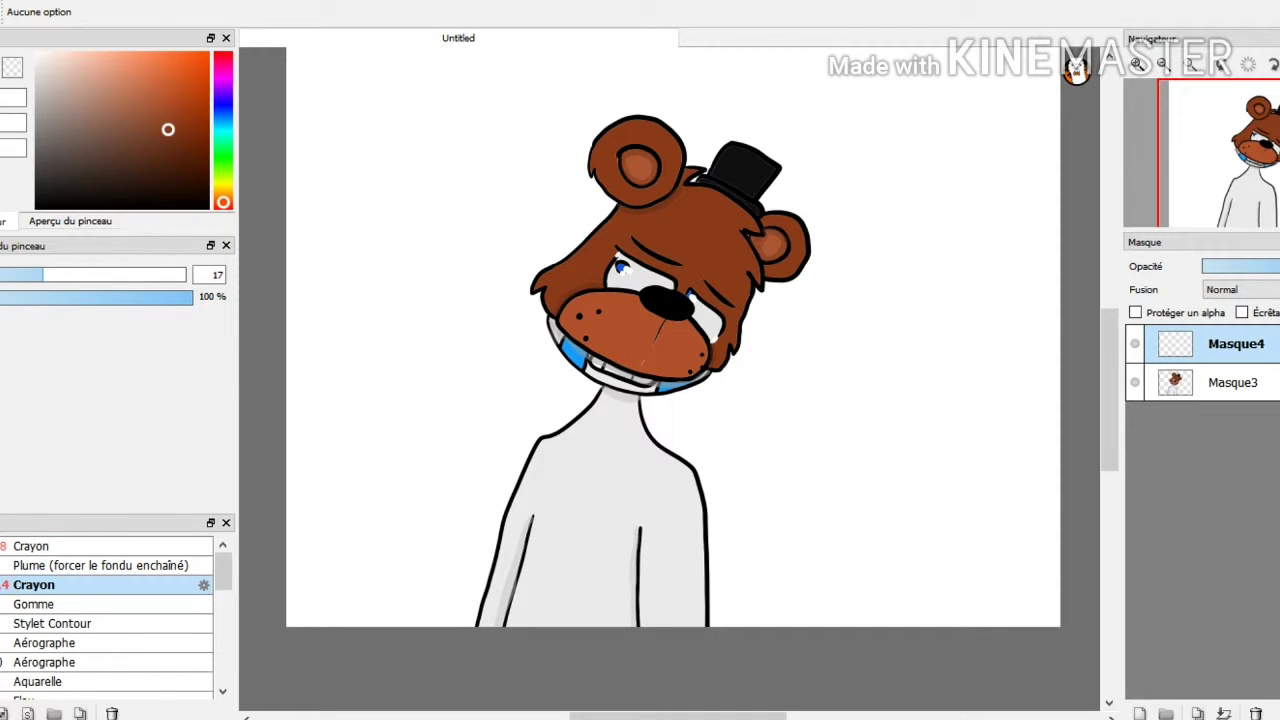
{"action": "key", "text": "g"}
{"action": "left_click", "coordinate": [36, 183]}
{"action": "left_click", "coordinate": [583, 461]}
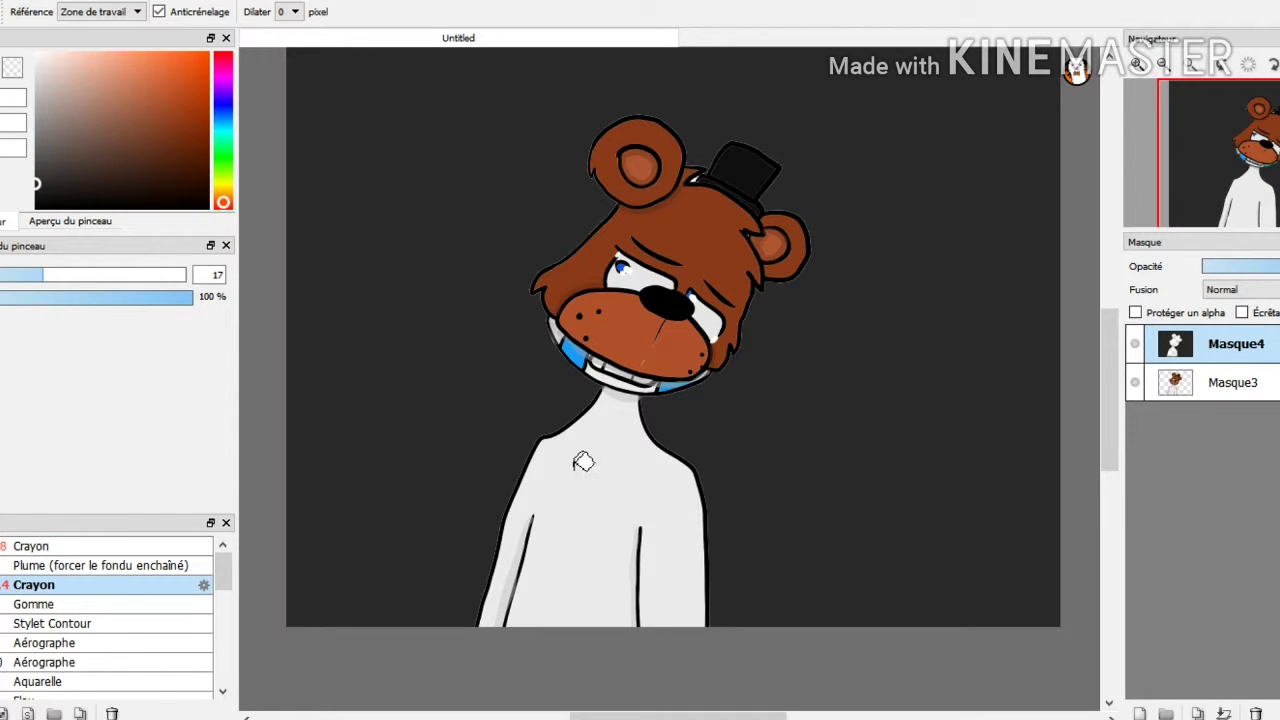
Try lettering in a very dark colour with the pencil in the upper left of the canvas and undo the strokes
{"action": "left_click", "coordinate": [2, 650]}
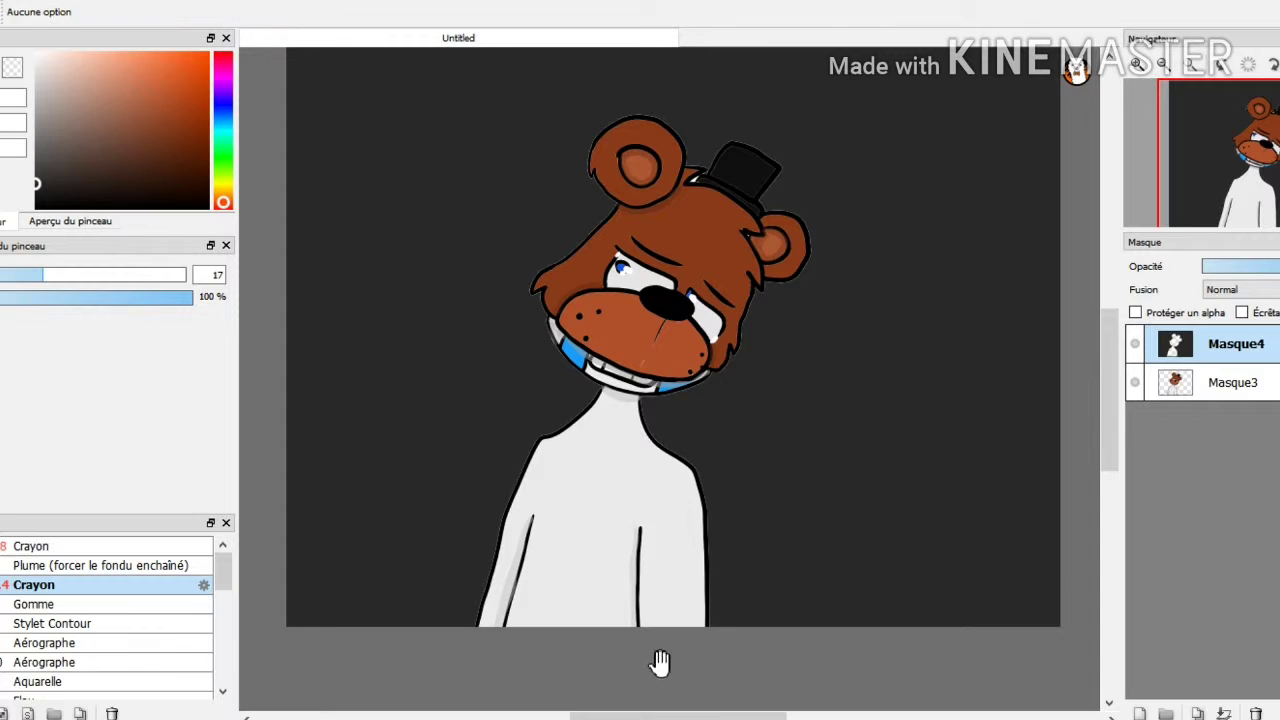
{"action": "mouse_move", "coordinate": [578, 550]}
{"action": "left_mouse_down"}
{"action": "mouse_move", "coordinate": [626, 591]}
{"action": "mouse_move", "coordinate": [614, 593]}
{"action": "left_mouse_up"}
{"action": "key", "text": "b"}
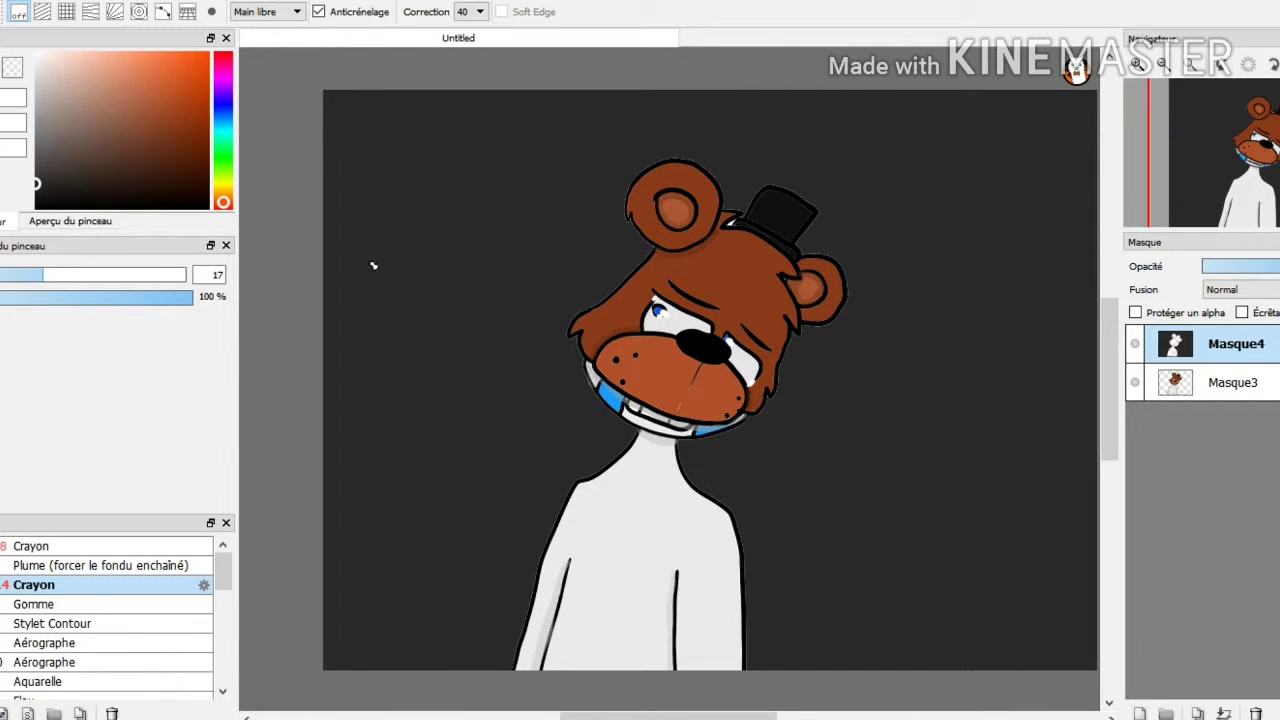
{"action": "scroll", "coordinate": [669, 646], "scroll_direction": "down", "scroll_amount": 1}
{"action": "scroll", "coordinate": [655, 651], "scroll_direction": "up", "scroll_amount": 2}
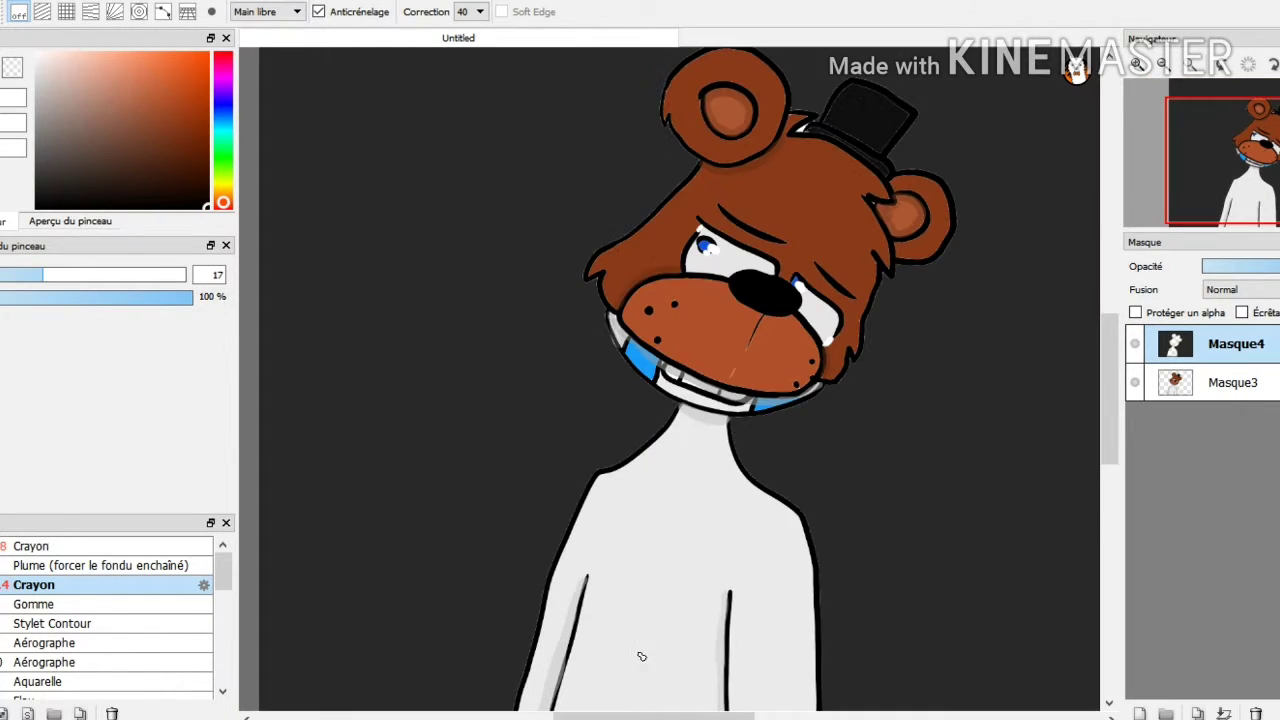
{"action": "key", "text": "space"}
{"action": "left_click_drag", "start_coordinate": [831, 674], "coordinate": [903, 620]}
{"action": "left_click_drag", "start_coordinate": [744, 400], "coordinate": [700, 668]}
{"action": "key", "text": "b"}
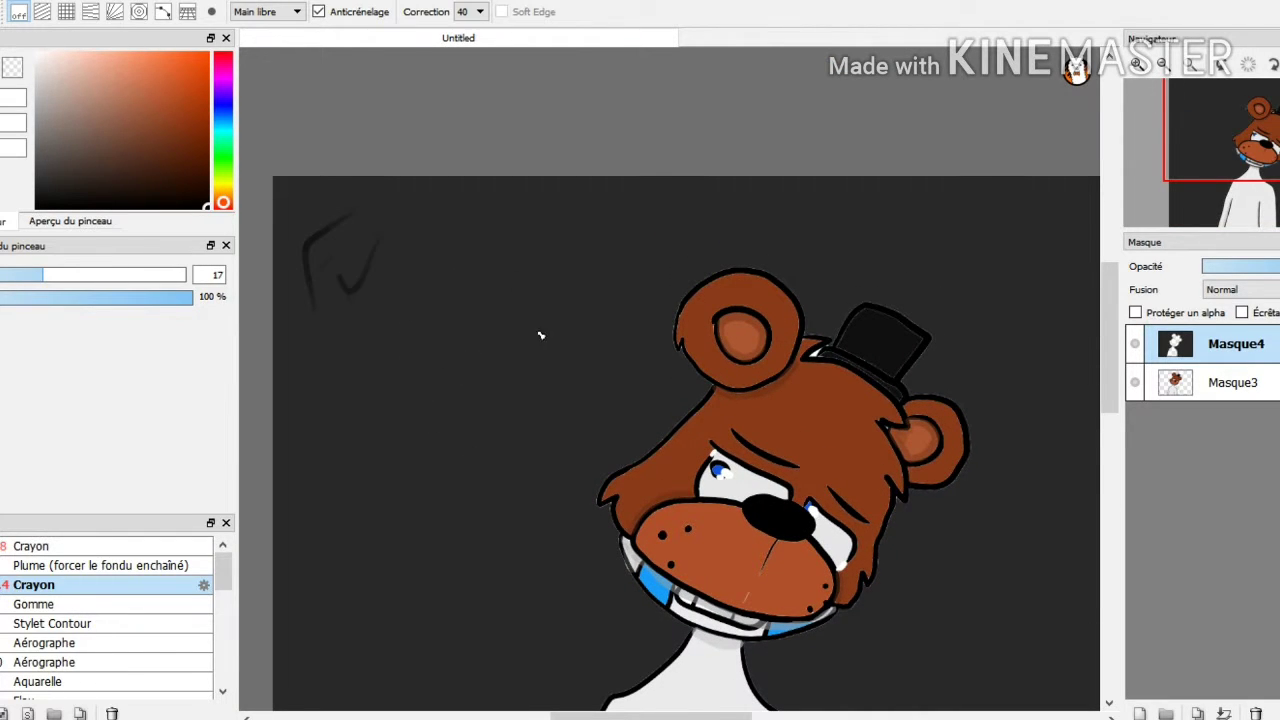
{"action": "key", "text": "ctrl+z"}
{"action": "key", "text": "ctrl+z"}
{"action": "key", "text": "ctrl+z"}
{"action": "key", "text": "ctrl+z"}
{"action": "key", "text": "ctrl+y"}
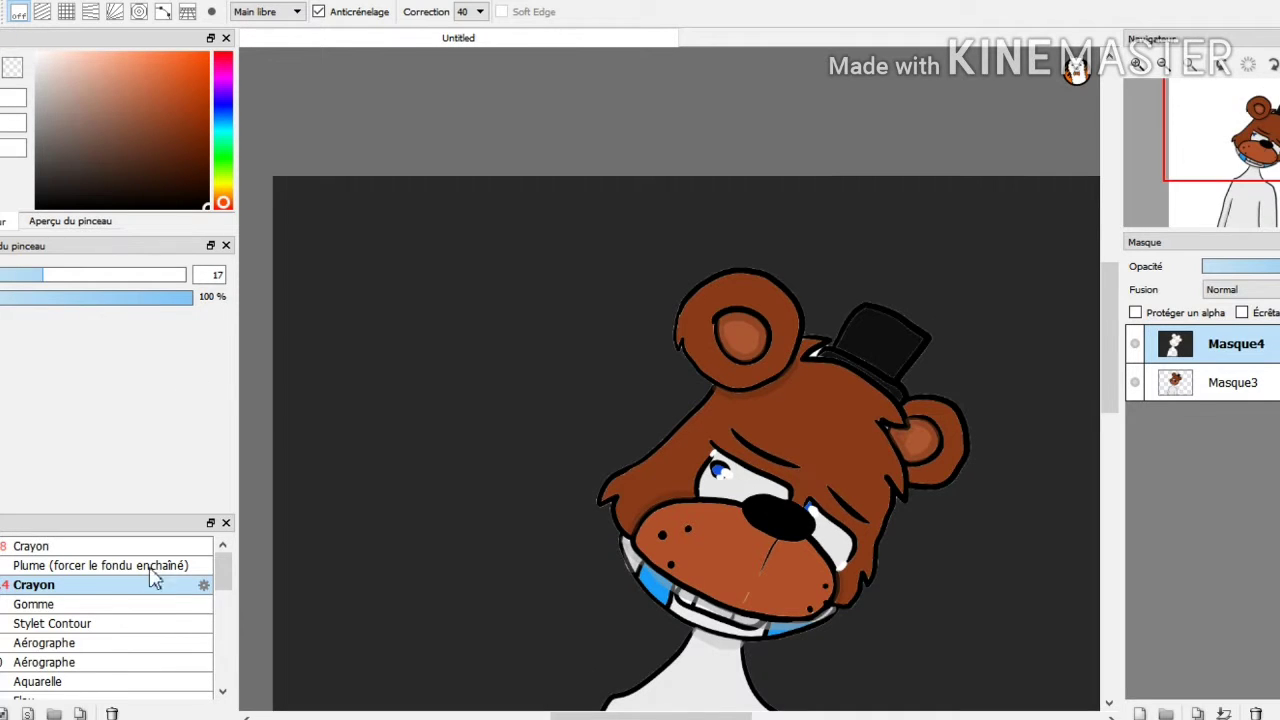
Write "Freddy" by hand in dark reddish brown in the upper left of the canvas, using the Plume (forcer le fondu enchaîné) brush at size 15
{"action": "left_click", "coordinate": [86, 565]}
{"action": "left_click", "coordinate": [40, 207]}
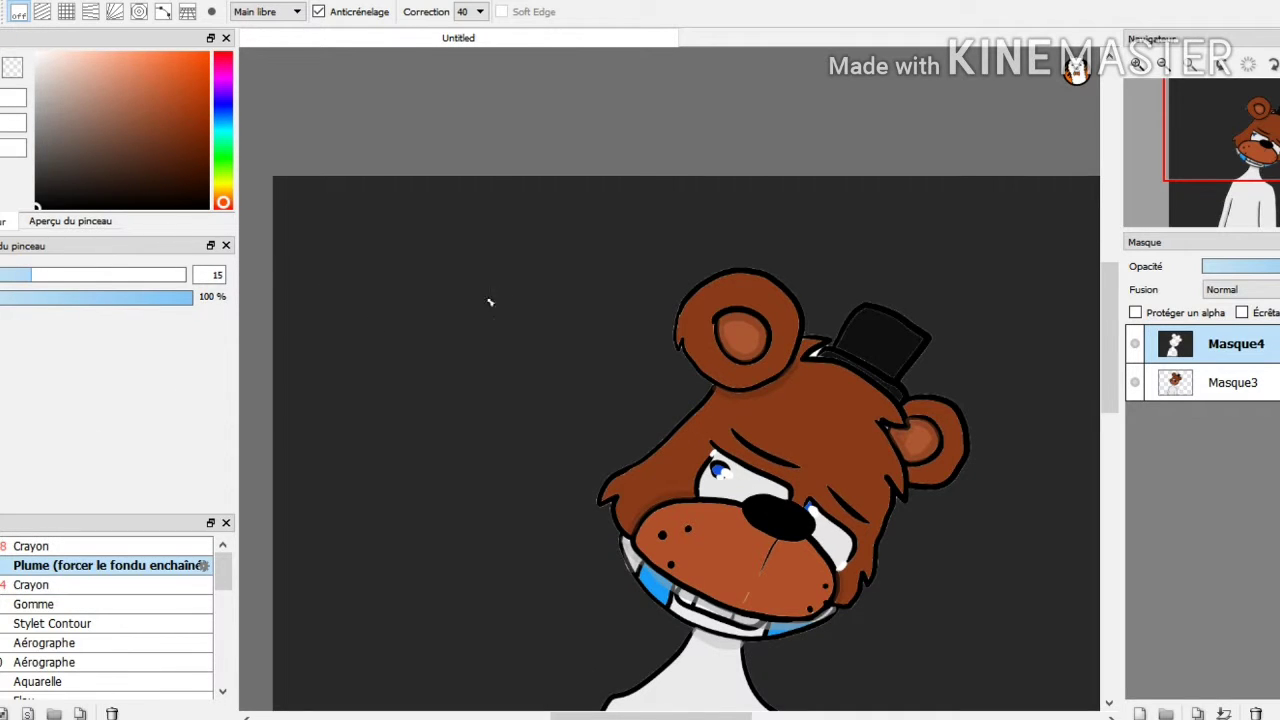
{"action": "left_click_drag", "start_coordinate": [207, 184], "coordinate": [207, 155]}
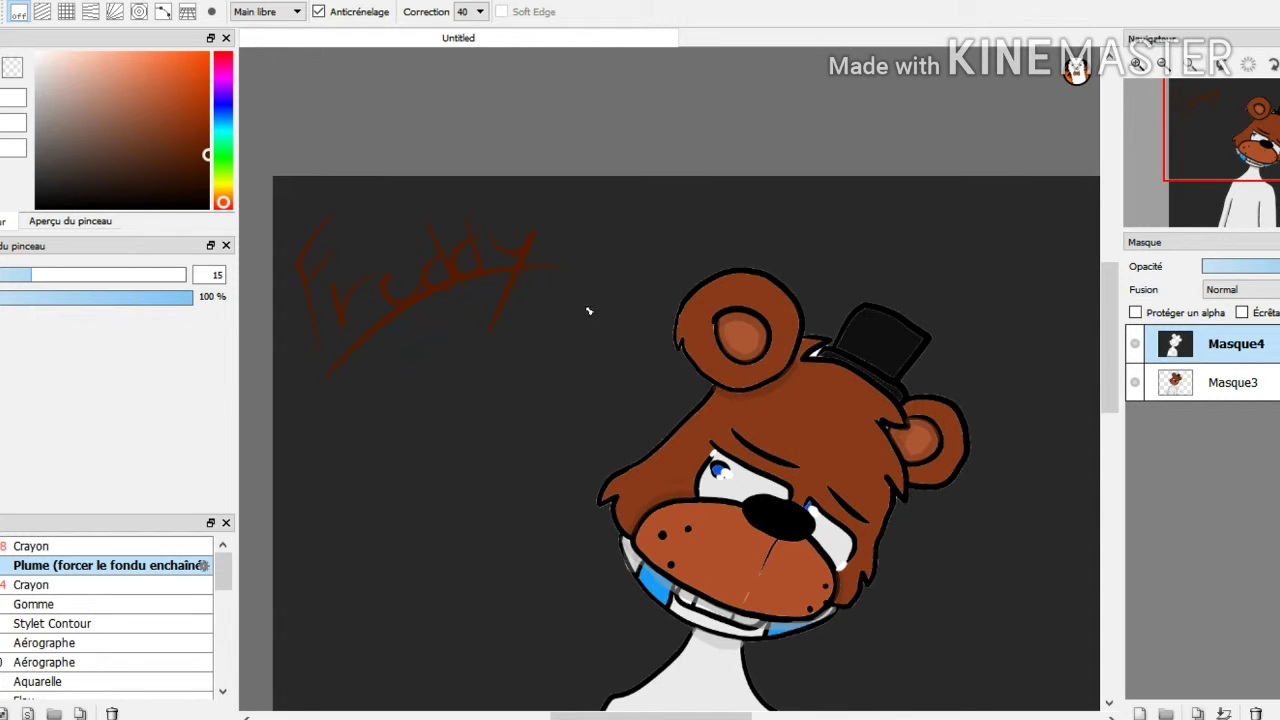
Examine the complete drawing with its dark background and lettering across the whole canvas
{"action": "scroll", "coordinate": [588, 311], "scroll_direction": "down", "scroll_amount": 2}
{"action": "key", "text": "space"}
{"action": "left_click_drag", "start_coordinate": [774, 689], "coordinate": [771, 457]}
{"action": "scroll", "coordinate": [771, 457], "scroll_direction": "down", "scroll_amount": 1}
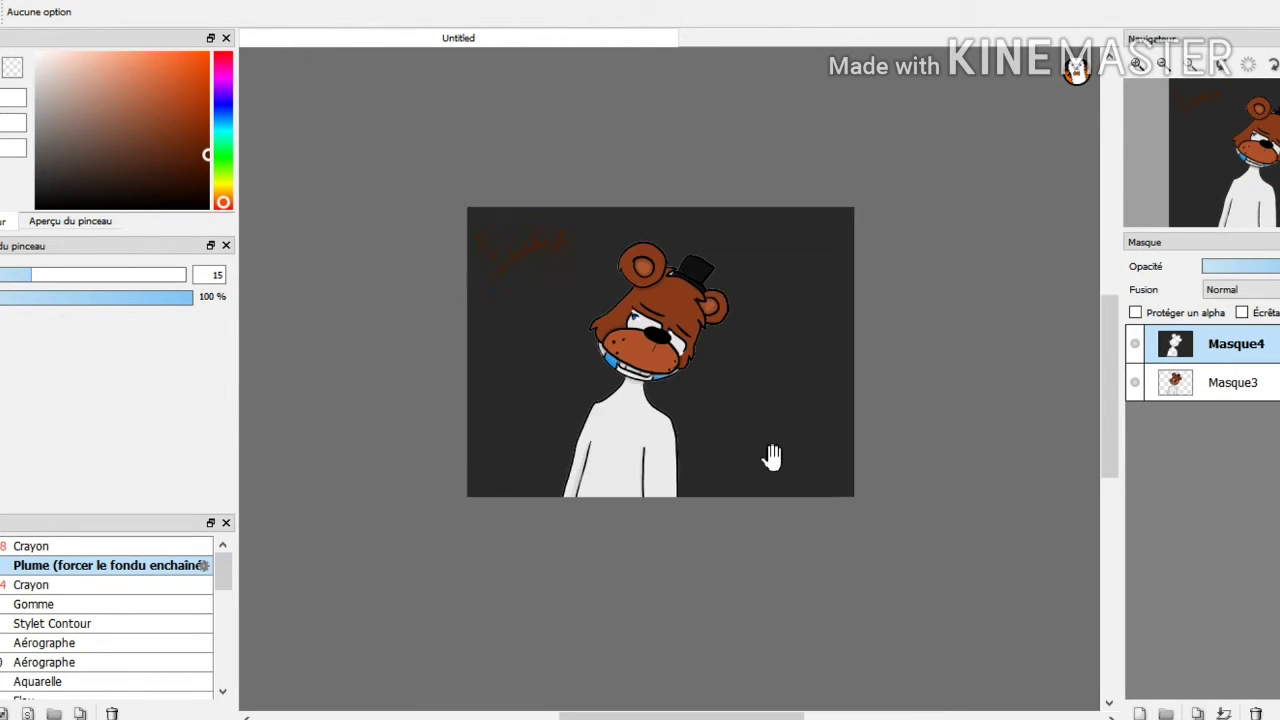
{"action": "scroll", "coordinate": [771, 457], "scroll_direction": "up", "scroll_amount": 2}
{"action": "left_click_drag", "start_coordinate": [843, 500], "coordinate": [762, 538]}
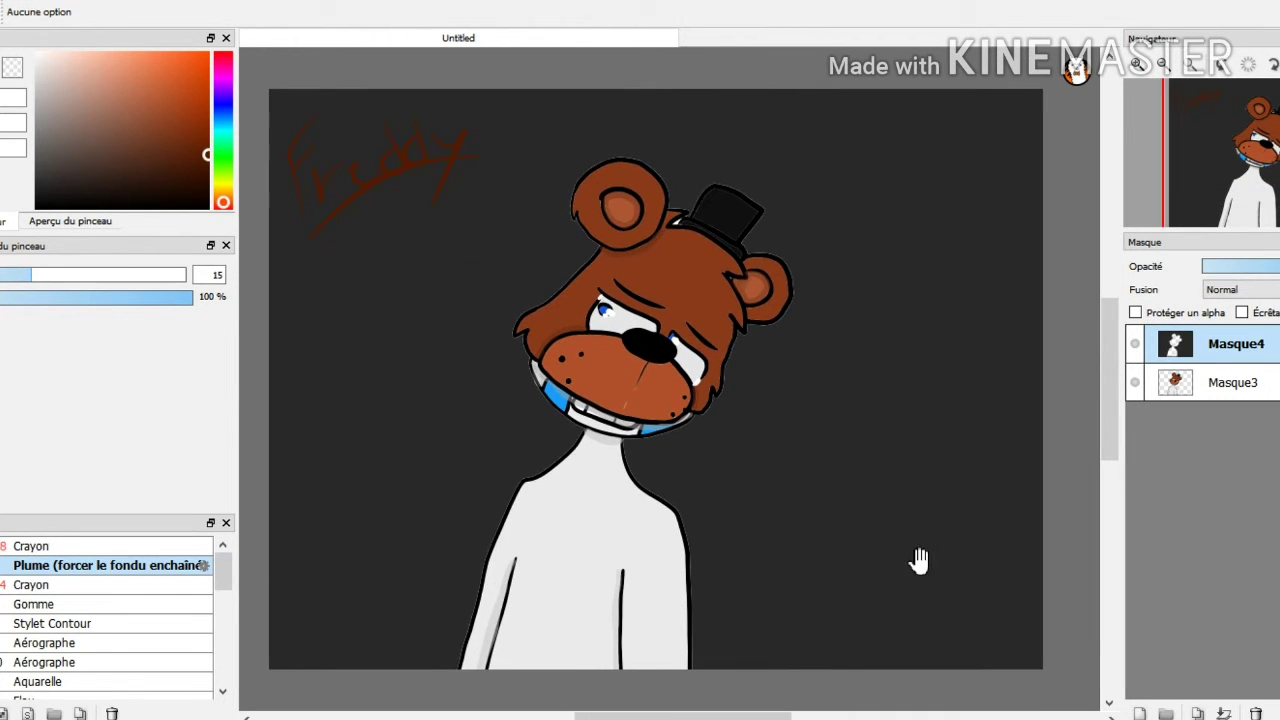
{"action": "scroll", "coordinate": [1000, 600], "scroll_direction": "up", "scroll_amount": 1}
{"action": "scroll", "coordinate": [1083, 634], "scroll_direction": "down", "scroll_amount": 1}
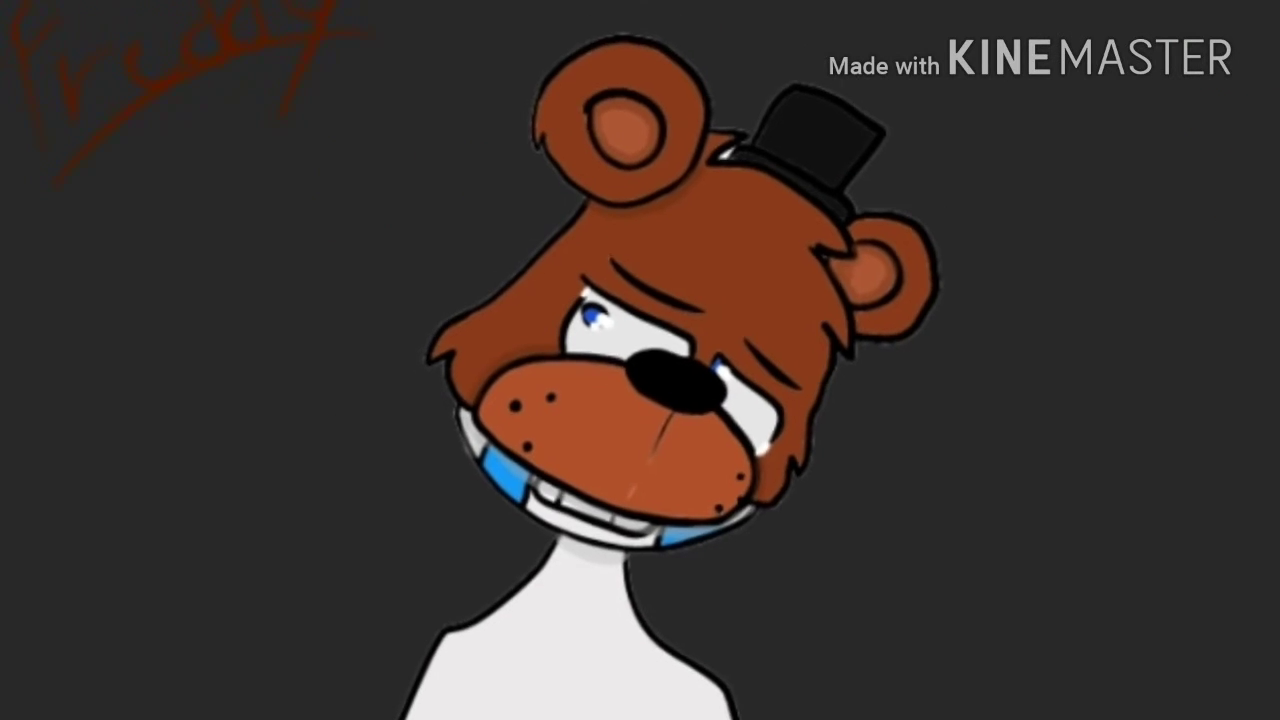